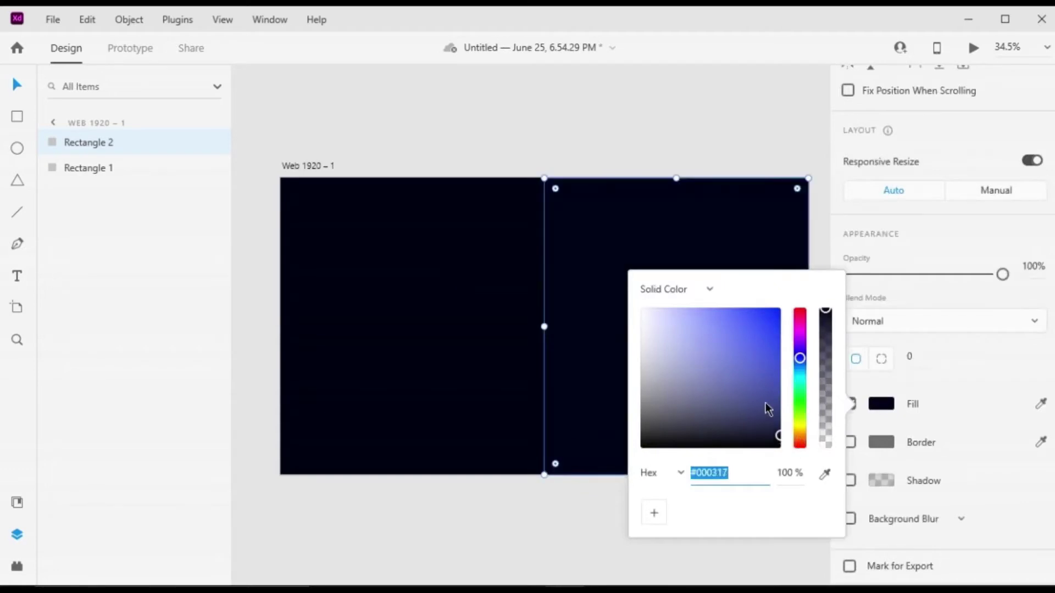
- Change the left rectangle's fill to a very dark navy, about #06091A
{"action": "left_click", "coordinate": [456, 292]}
{"action": "left_click", "coordinate": [881, 403]}
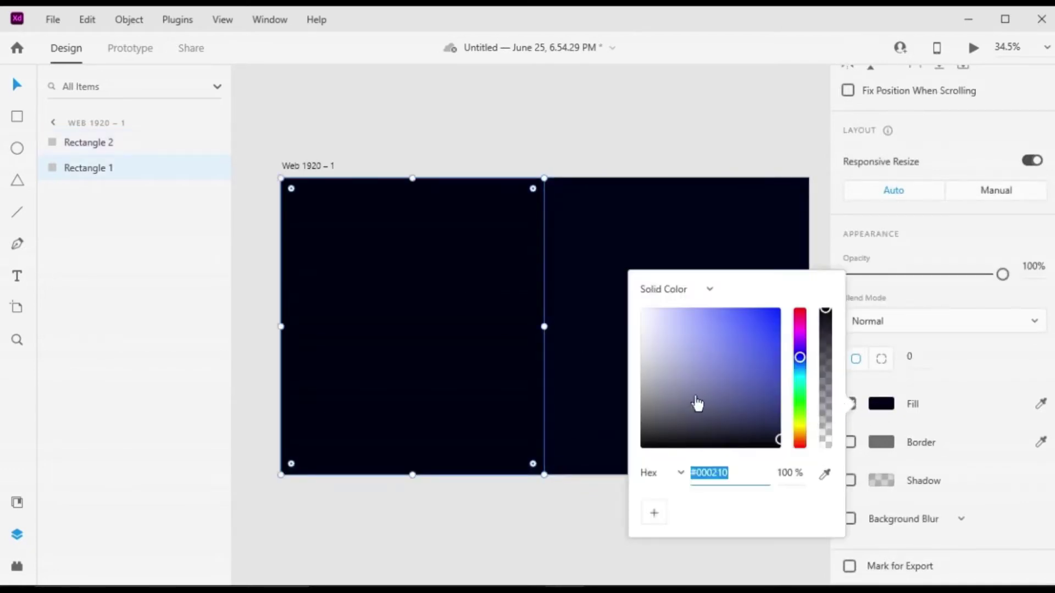
{"action": "mouse_move", "coordinate": [696, 398]}
{"action": "left_mouse_down"}
{"action": "mouse_move", "coordinate": [612, 433]}
{"action": "mouse_move", "coordinate": [601, 452]}
{"action": "mouse_move", "coordinate": [593, 439]}
{"action": "left_mouse_up"}
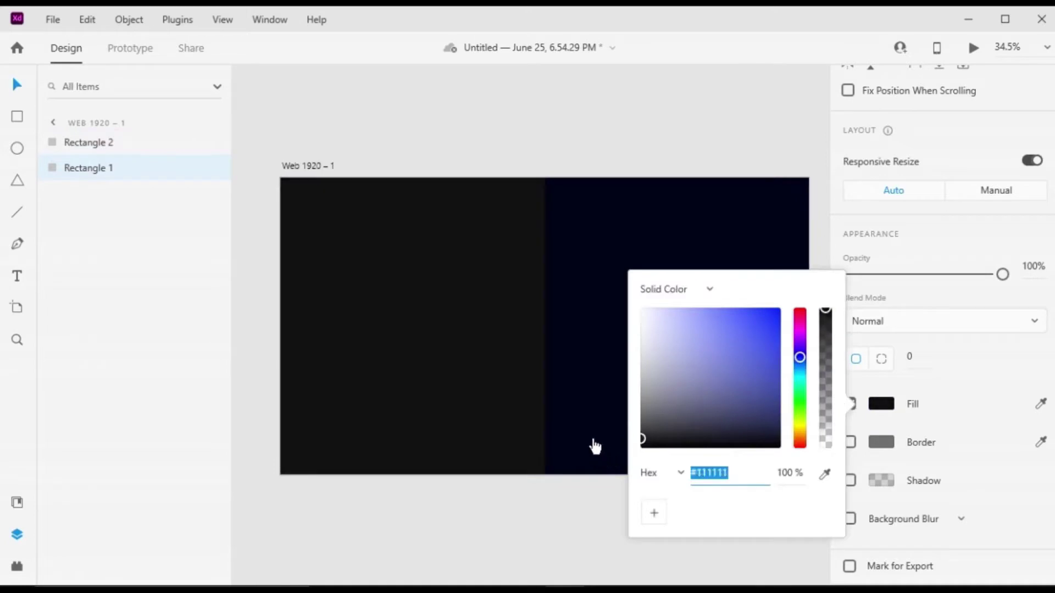
{"action": "left_click", "coordinate": [593, 444]}
{"action": "left_click", "coordinate": [882, 406]}
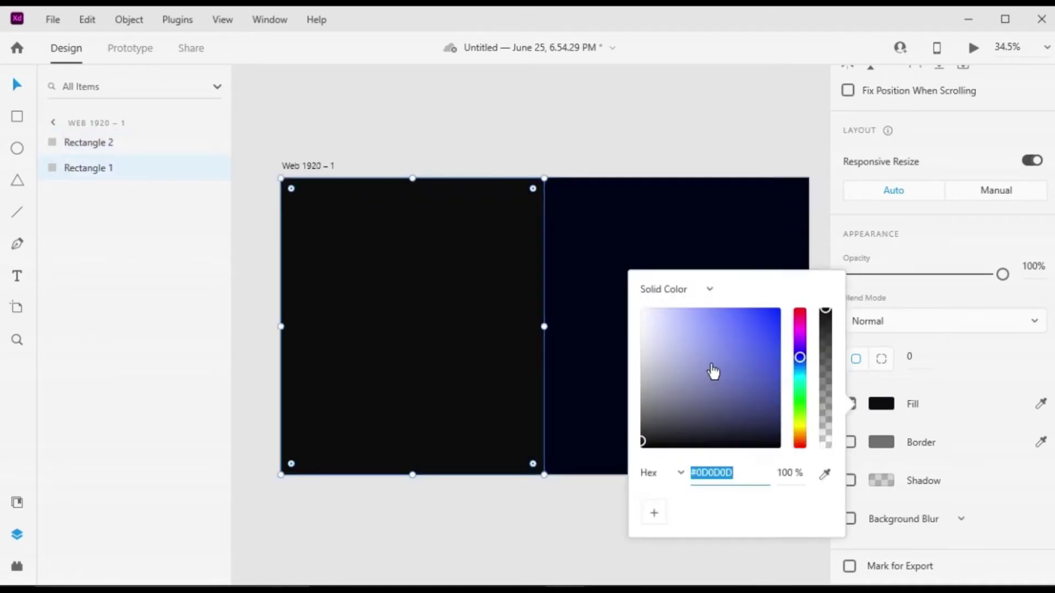
{"action": "mouse_move", "coordinate": [699, 377]}
{"action": "left_mouse_down"}
{"action": "mouse_move", "coordinate": [779, 377]}
{"action": "mouse_move", "coordinate": [725, 428]}
{"action": "mouse_move", "coordinate": [698, 427]}
{"action": "mouse_move", "coordinate": [750, 442]}
{"action": "left_mouse_up"}
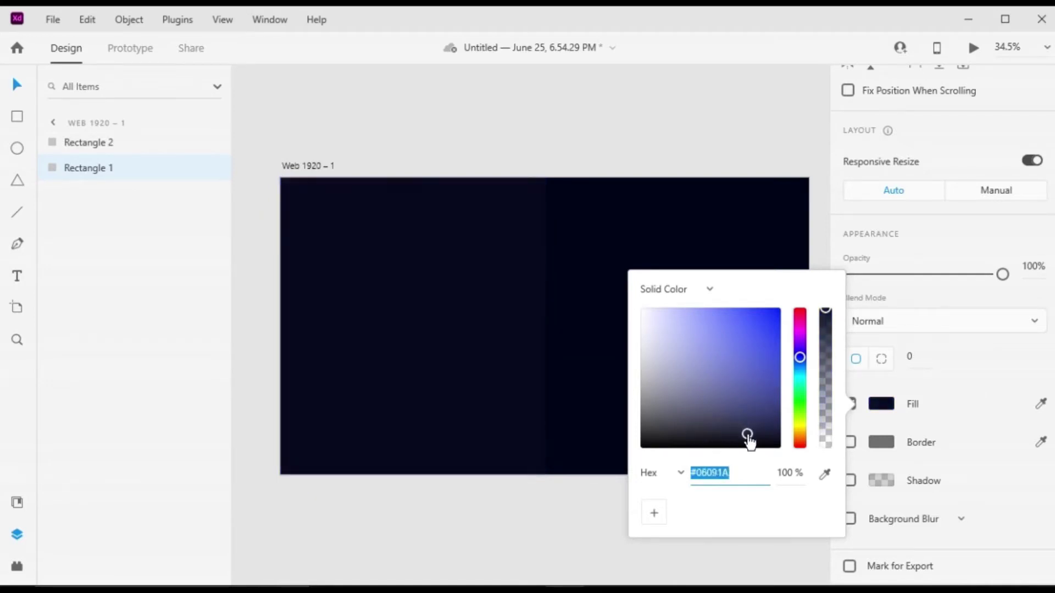
- Change the right rectangle's fill to a slightly lighter dark navy, about #0C0E20
{"action": "left_click", "coordinate": [597, 382]}
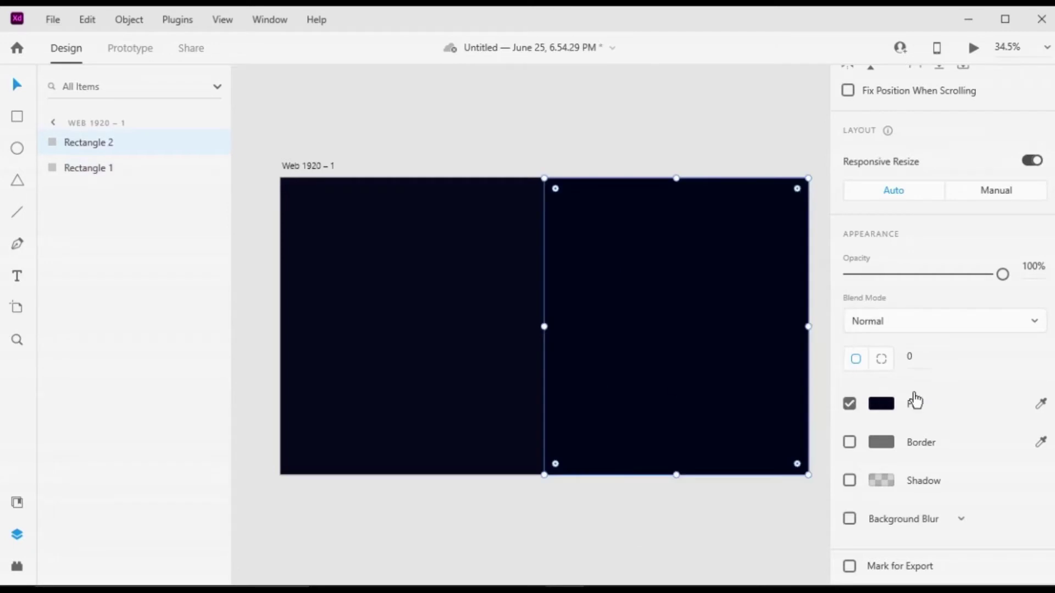
{"action": "left_click", "coordinate": [881, 404]}
{"action": "mouse_move", "coordinate": [755, 399]}
{"action": "left_mouse_down"}
{"action": "mouse_move", "coordinate": [730, 397]}
{"action": "mouse_move", "coordinate": [688, 424]}
{"action": "mouse_move", "coordinate": [697, 435]}
{"action": "mouse_move", "coordinate": [678, 433]}
{"action": "mouse_move", "coordinate": [753, 433]}
{"action": "mouse_move", "coordinate": [733, 437]}
{"action": "left_mouse_up"}
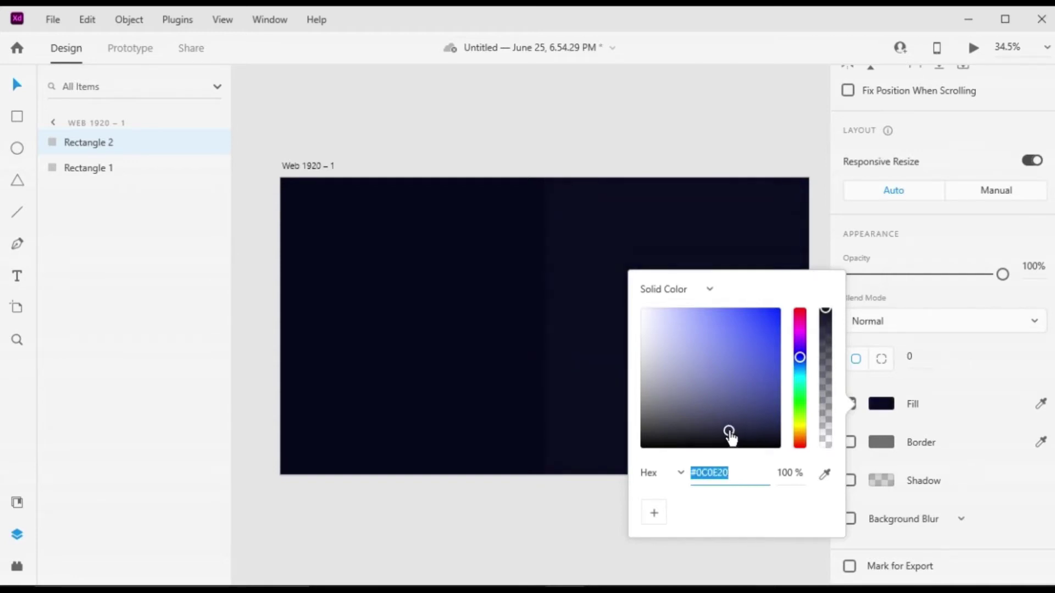
{"action": "left_click", "coordinate": [634, 168]}
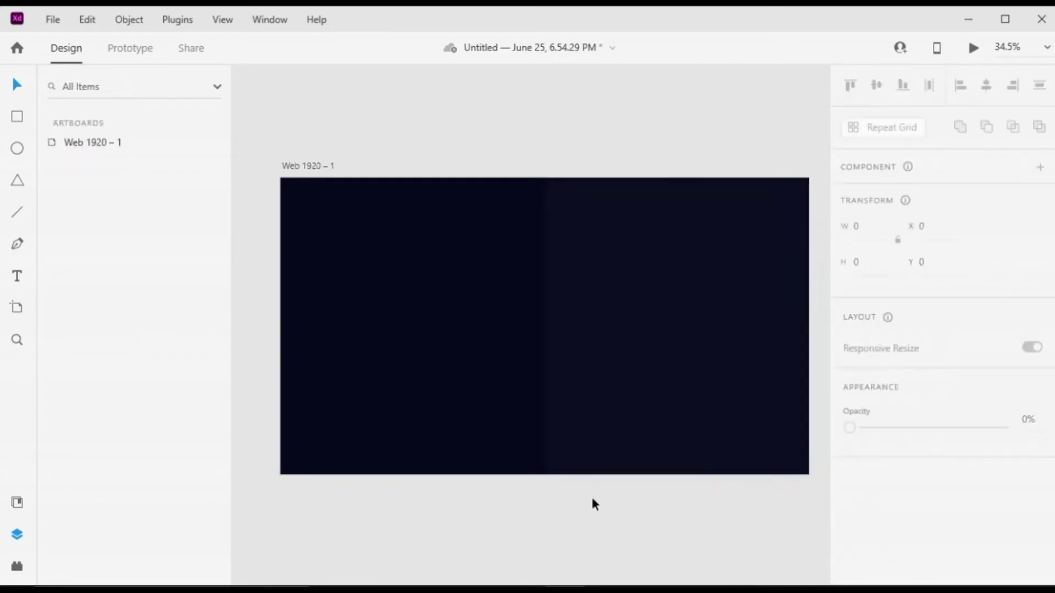
- Import the blvck PNG image from the Desktop folder into the artboard
{"action": "left_click", "coordinate": [52, 19]}
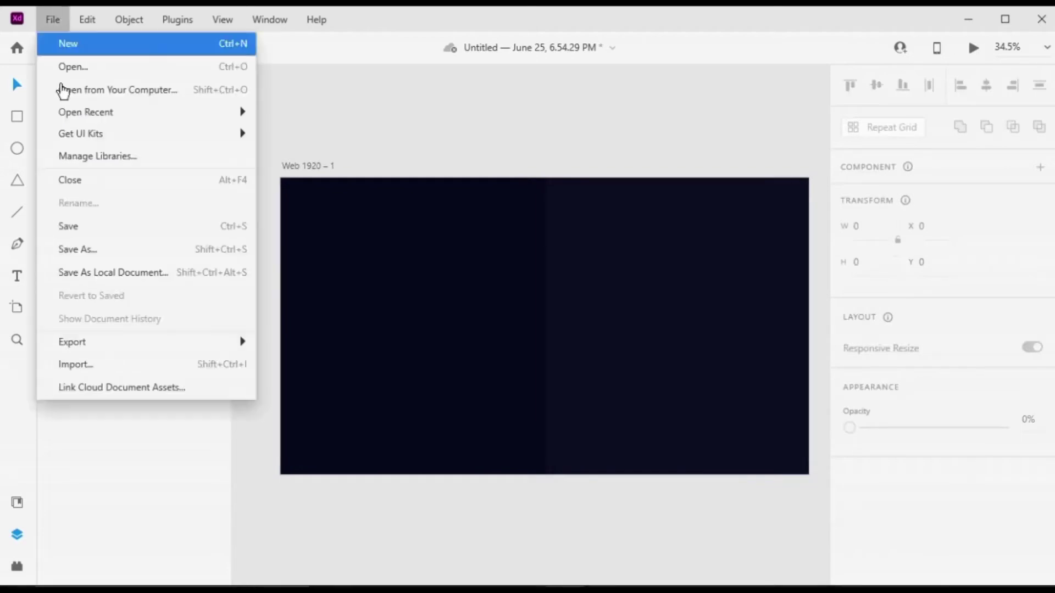
{"action": "left_click", "coordinate": [271, 250]}
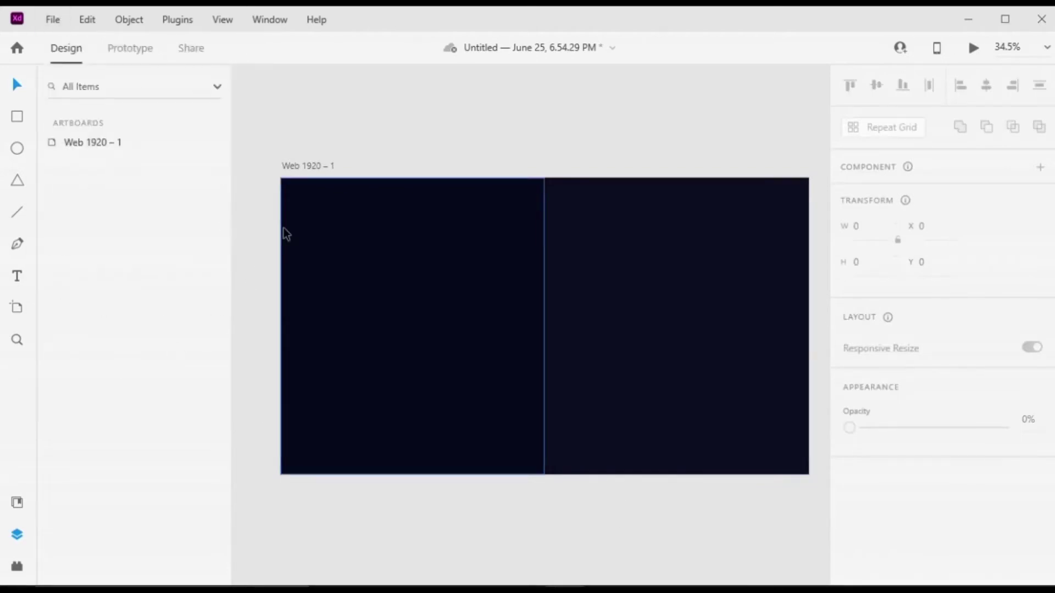
{"action": "key", "text": "ctrl+shift+i"}
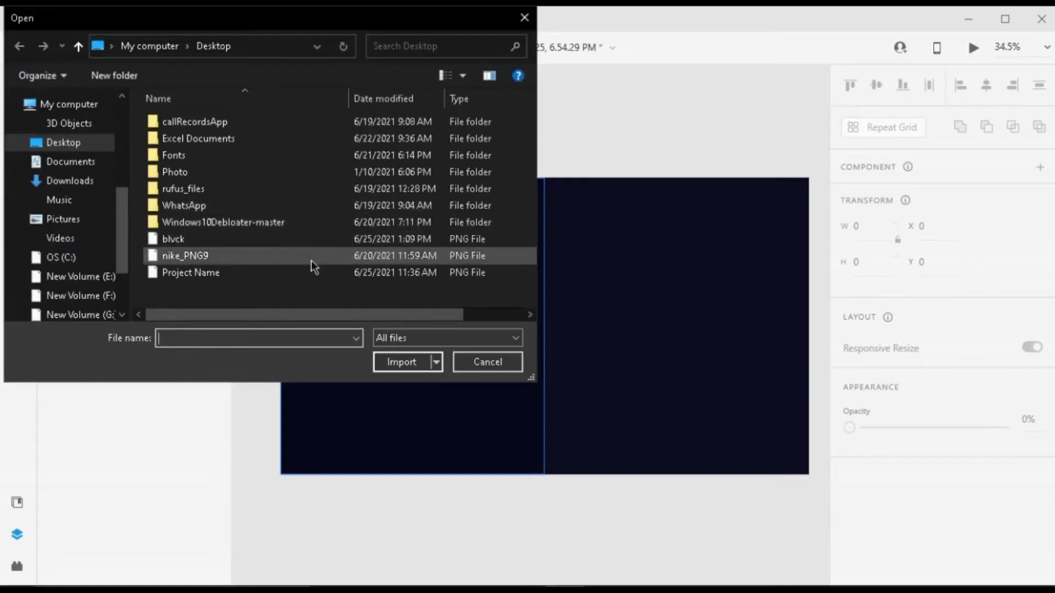
{"action": "left_click", "coordinate": [307, 238]}
{"action": "left_click", "coordinate": [394, 362]}
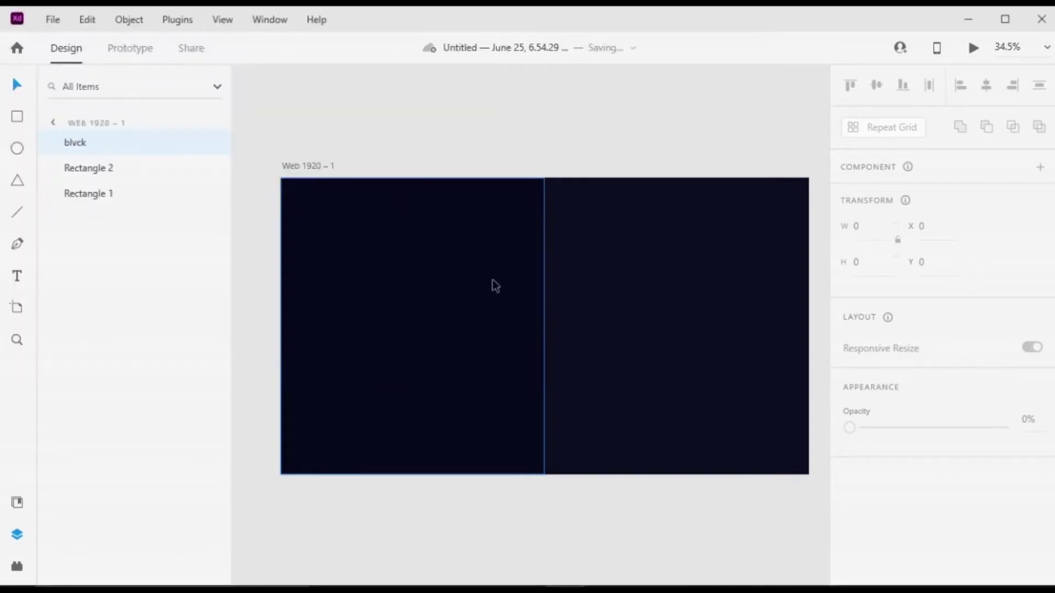
- Scale the cup image down to about 812 × 812 and centre it horizontally on the seam between the two rectangles
{"action": "scroll", "coordinate": [658, 396], "scroll_direction": "down", "scroll_amount": 3}
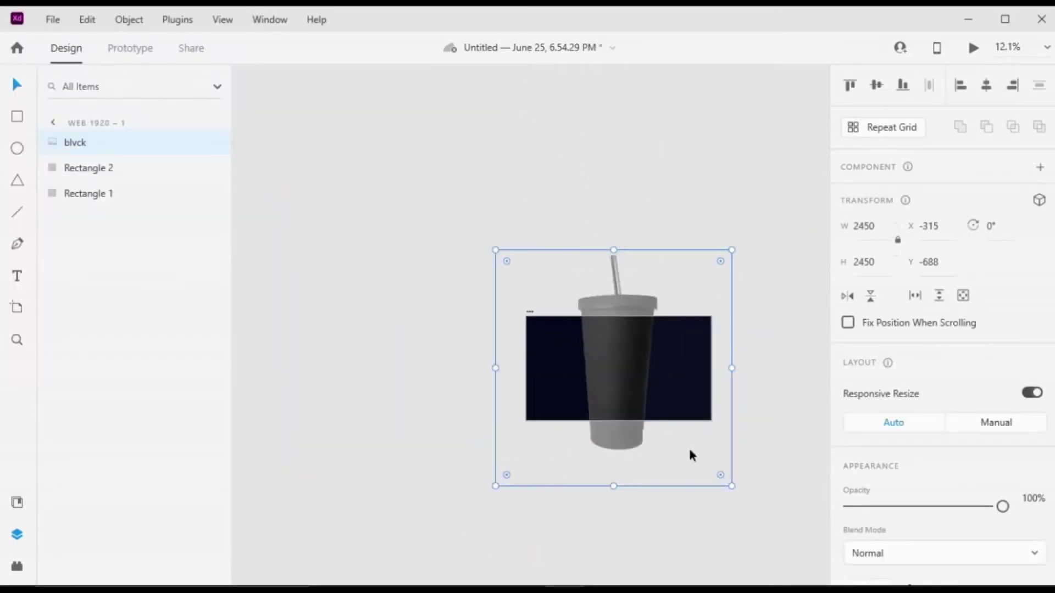
{"action": "left_click_drag", "start_coordinate": [727, 488], "coordinate": [663, 398]}
{"action": "scroll", "coordinate": [654, 456], "scroll_direction": "up", "scroll_amount": 3}
{"action": "scroll", "coordinate": [659, 439], "scroll_direction": "up", "scroll_amount": 1}
{"action": "scroll", "coordinate": [632, 379], "scroll_direction": "up", "scroll_amount": 2}
{"action": "left_click", "coordinate": [601, 337]}
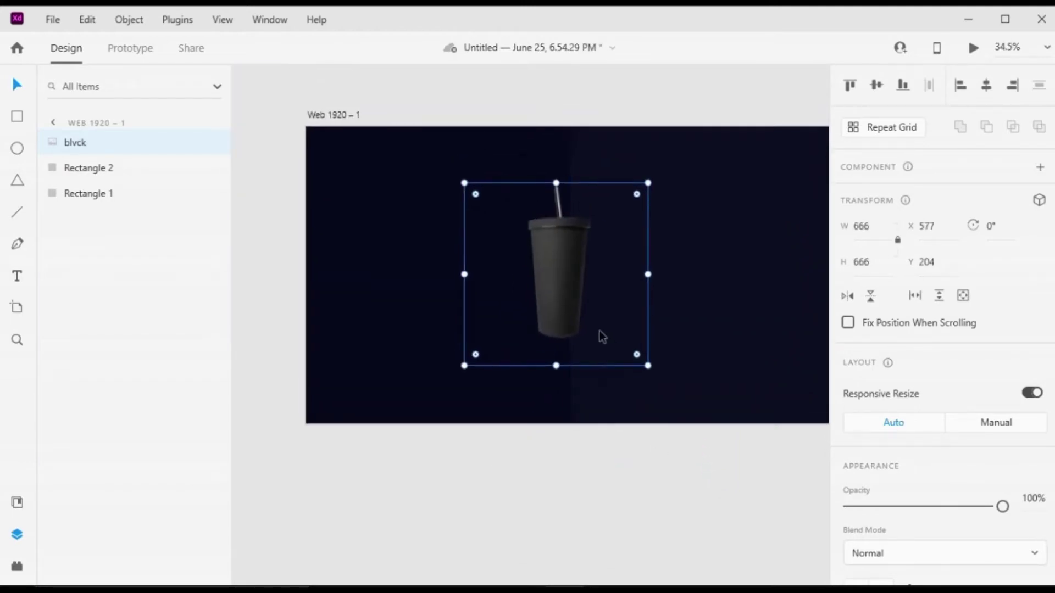
{"action": "left_click_drag", "start_coordinate": [600, 337], "coordinate": [614, 354]}
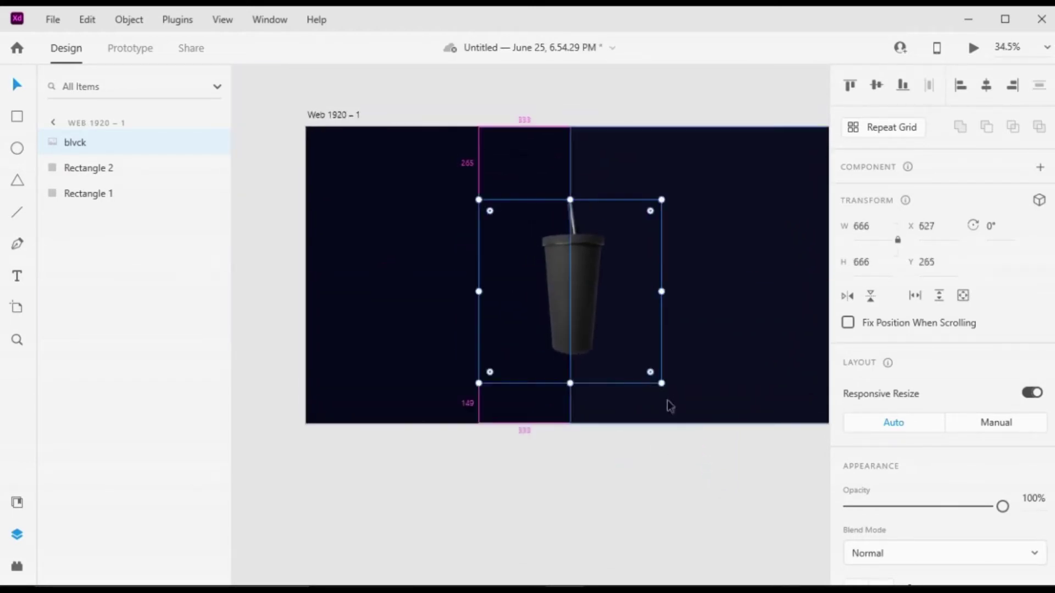
{"action": "left_click_drag", "start_coordinate": [661, 383], "coordinate": [683, 405]}
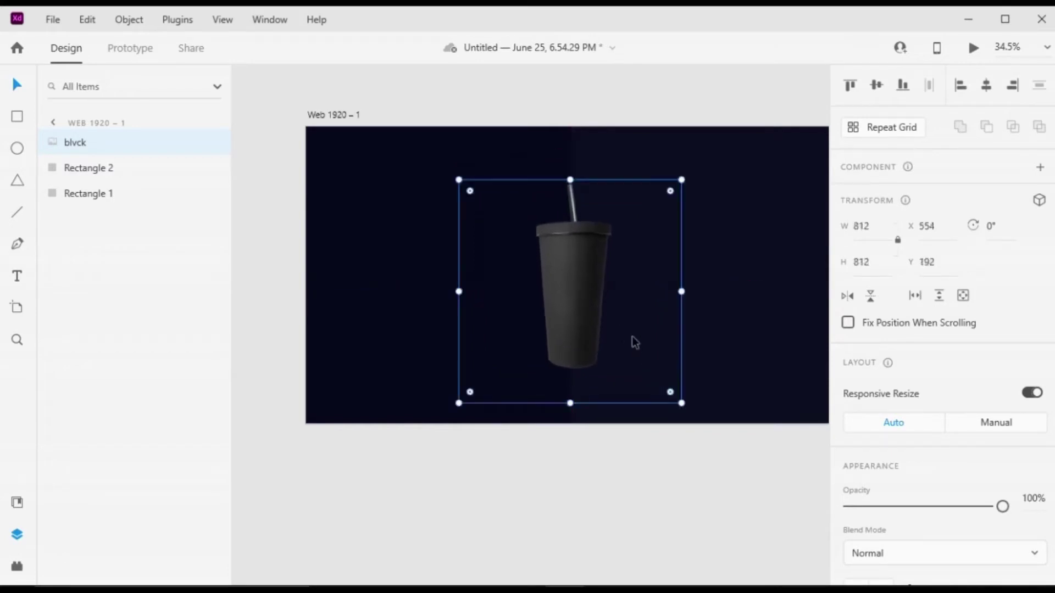
{"action": "left_click_drag", "start_coordinate": [632, 337], "coordinate": [632, 337]}
- Change the left rectangle's fill to a neutral near-black, about #141414
{"action": "left_click", "coordinate": [388, 261]}
{"action": "scroll", "coordinate": [896, 312], "scroll_direction": "down", "scroll_amount": 5}
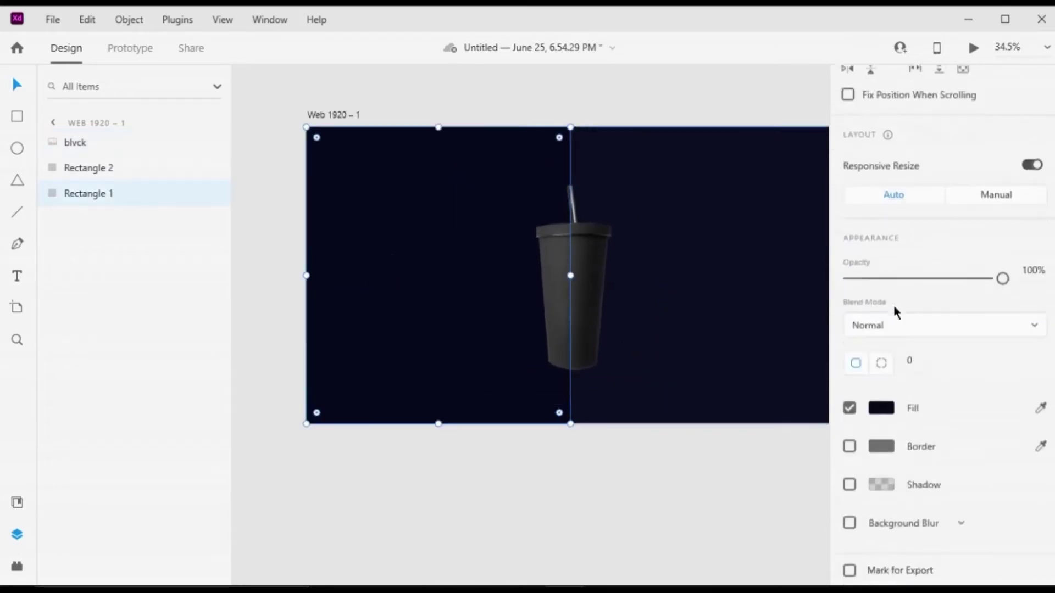
{"action": "left_click", "coordinate": [880, 408]}
{"action": "left_click_drag", "start_coordinate": [653, 380], "coordinate": [577, 446]}
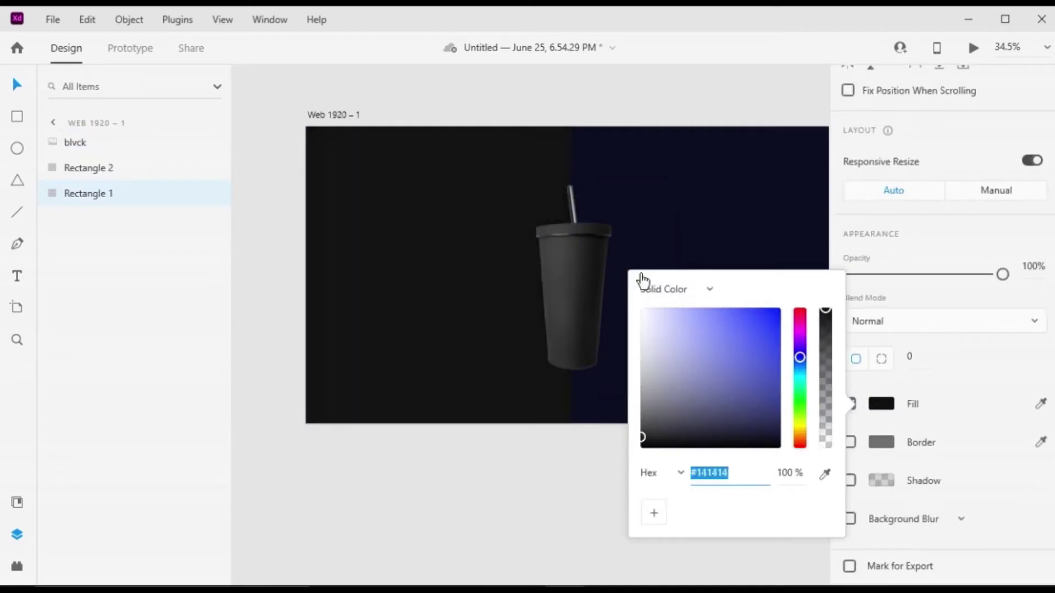
- Change the right rectangle's fill to a slightly lighter neutral dark grey, #1E1E1E
{"action": "left_click", "coordinate": [642, 268]}
{"action": "left_click", "coordinate": [881, 405]}
{"action": "left_click_drag", "start_coordinate": [641, 428], "coordinate": [628, 438]}
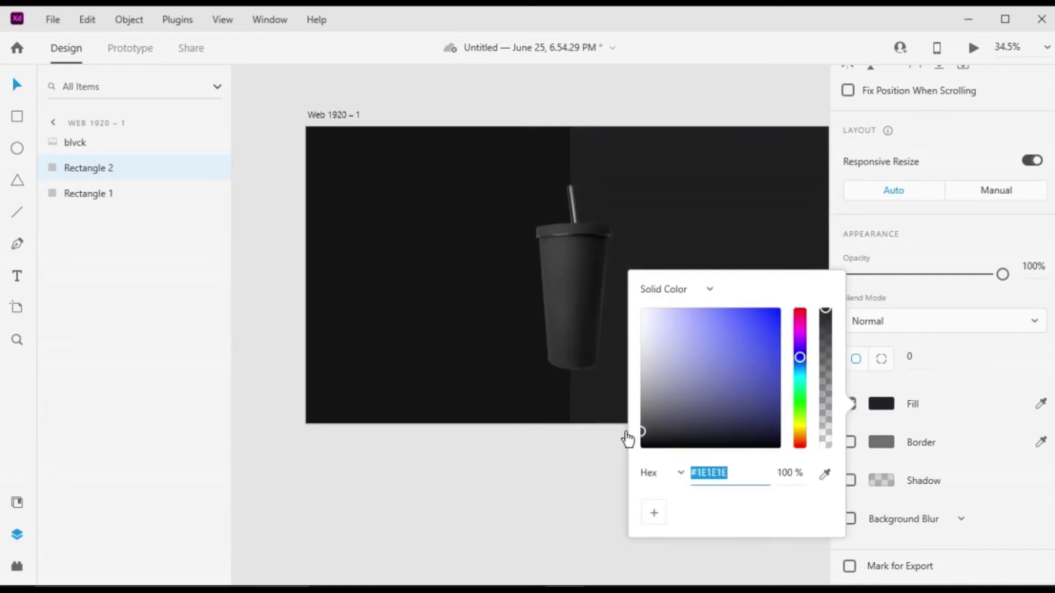
{"action": "left_click", "coordinate": [575, 458]}
- Enable a shadow on the cup image with X offset 20, Y offset 50 and blur 20
{"action": "left_click", "coordinate": [648, 341]}
{"action": "scroll", "coordinate": [947, 378], "scroll_direction": "down", "scroll_amount": 5}
{"action": "left_click", "coordinate": [850, 481]}
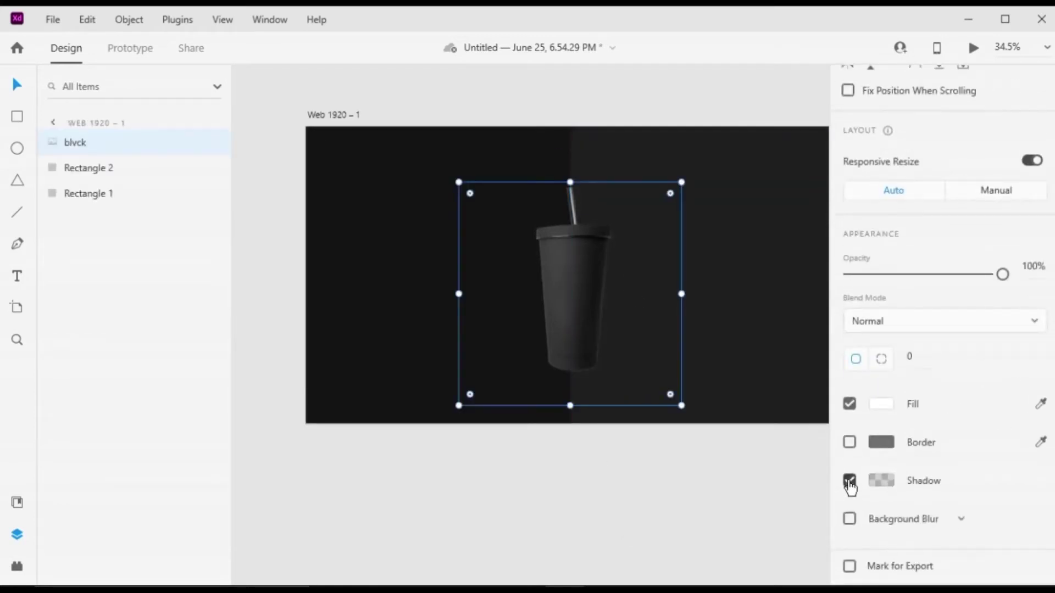
{"action": "left_click", "coordinate": [956, 473]}
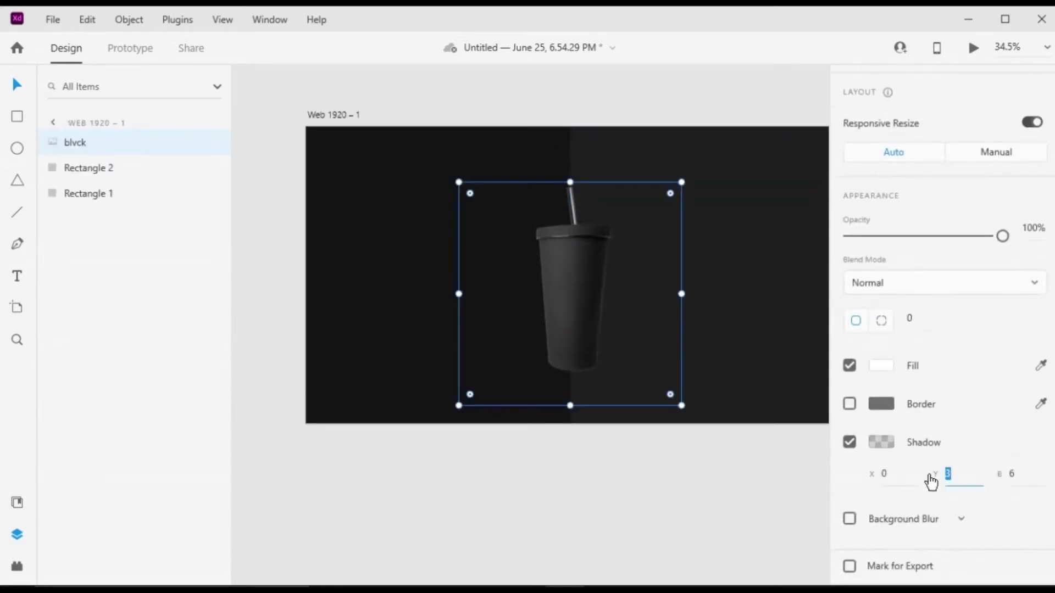
{"action": "key", "text": "Return"}
{"action": "left_click", "coordinate": [950, 475]}
{"action": "type", "text": "30"}
{"action": "key", "text": "Return"}
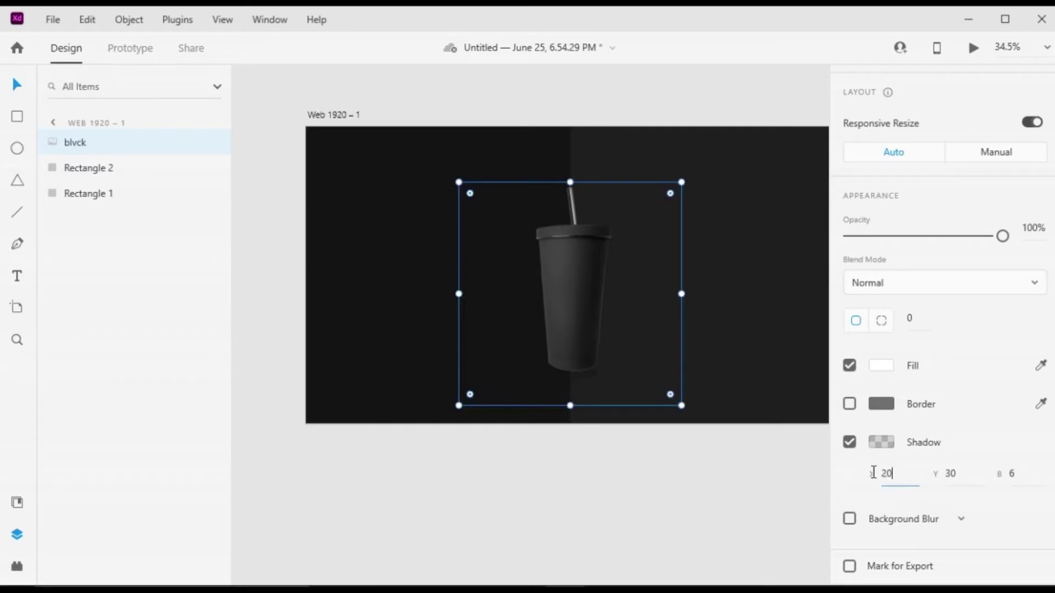
{"action": "key", "text": "Return"}
{"action": "key", "text": "Return"}
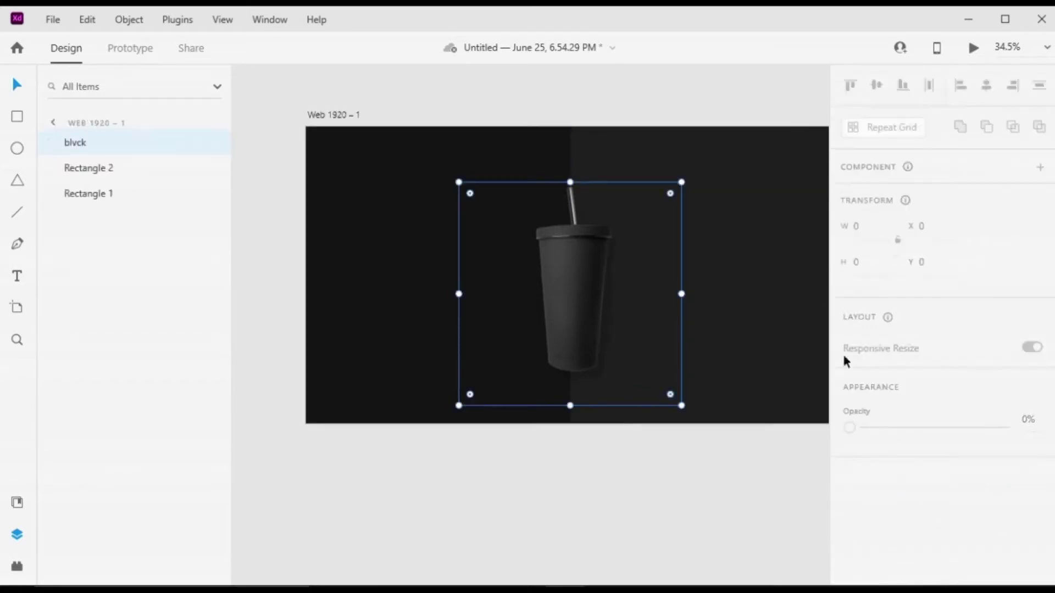
{"action": "type", "text": "50"}
{"action": "key", "text": "Return"}
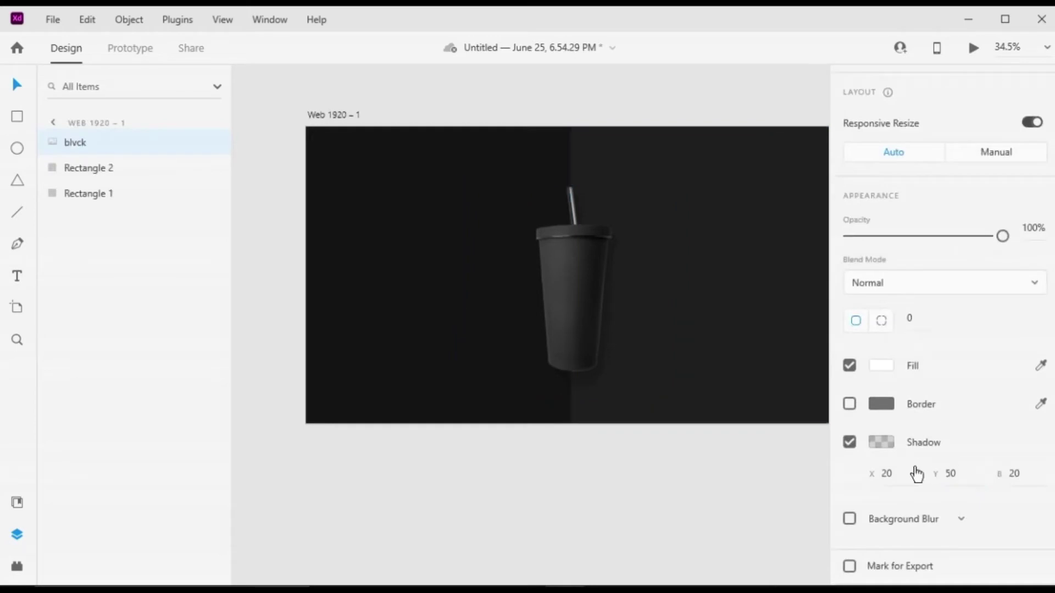
- Raise the opacity of the cup's black shadow colour to about 48%
{"action": "left_click", "coordinate": [874, 443]}
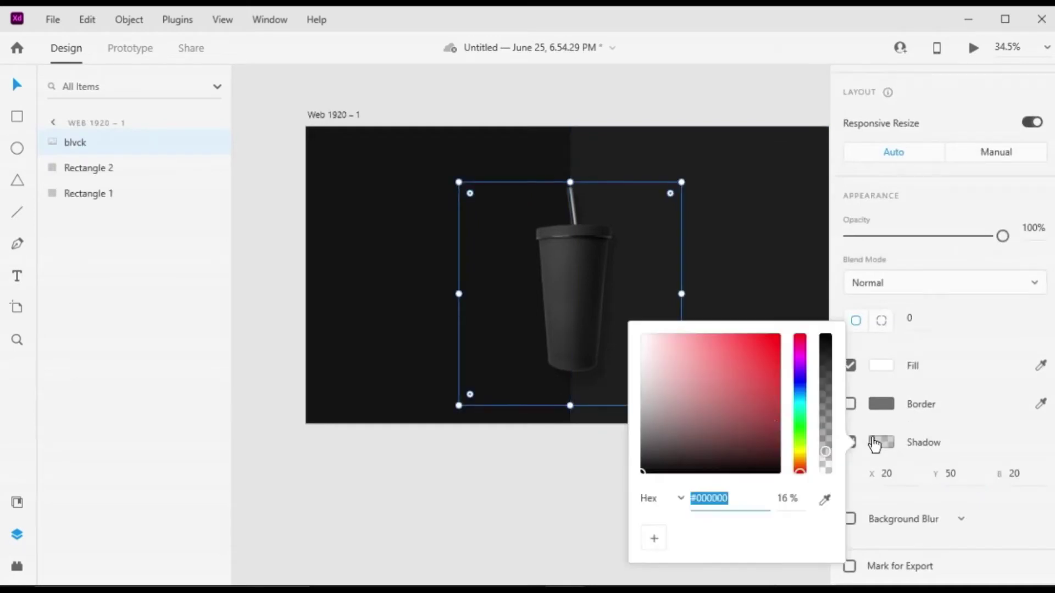
{"action": "left_click_drag", "start_coordinate": [834, 437], "coordinate": [822, 408]}
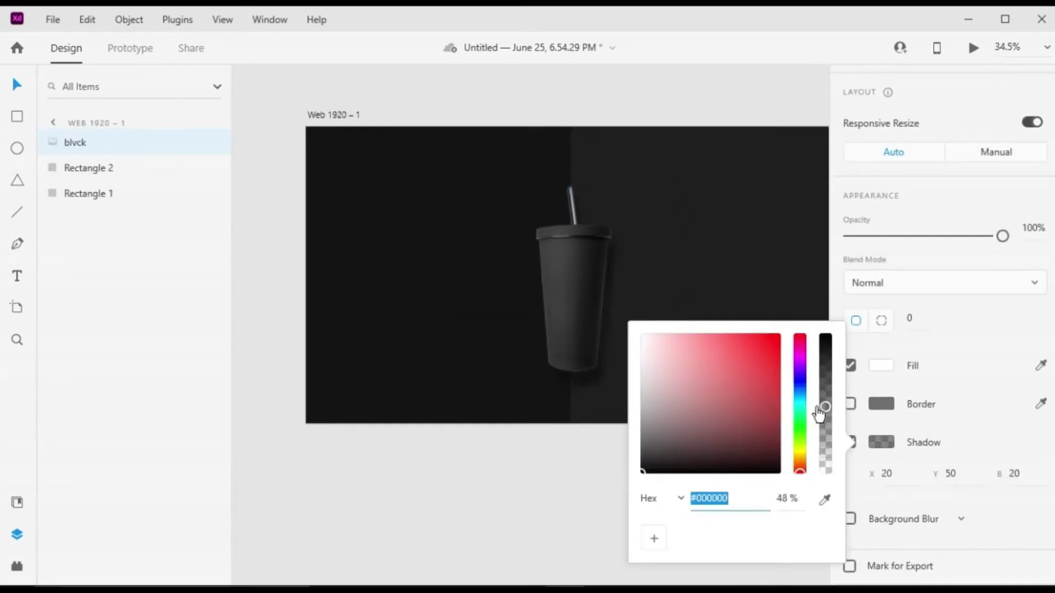
{"action": "left_click", "coordinate": [560, 483]}
- Set the cup image's shadow to X offset 0, Y offset 80 and blur 30
{"action": "left_click", "coordinate": [620, 334]}
{"action": "scroll", "coordinate": [934, 396], "scroll_direction": "down", "scroll_amount": 5}
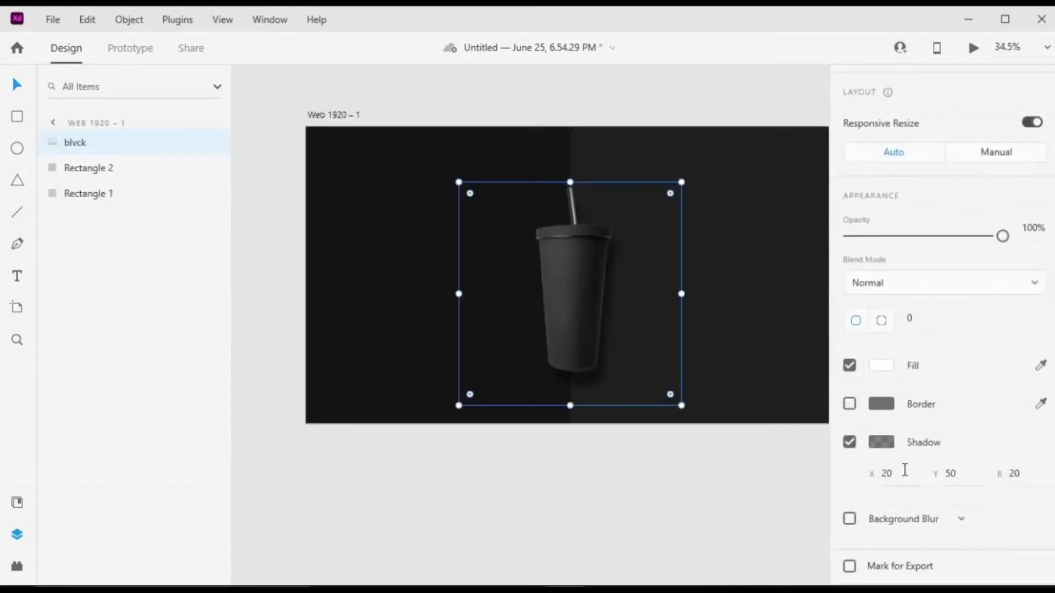
{"action": "type", "text": "0"}
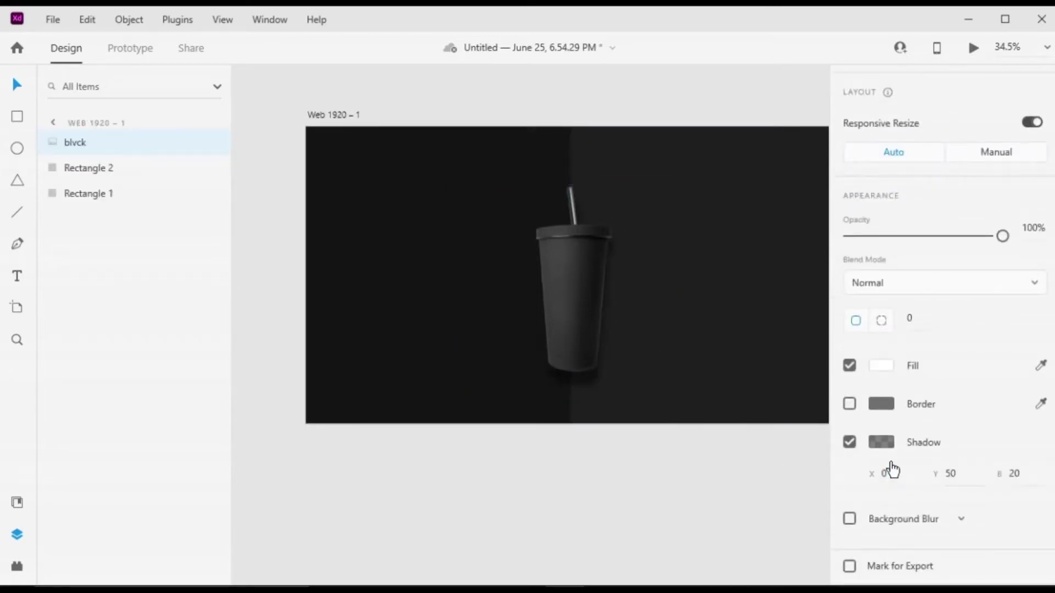
{"action": "type", "text": "8"}
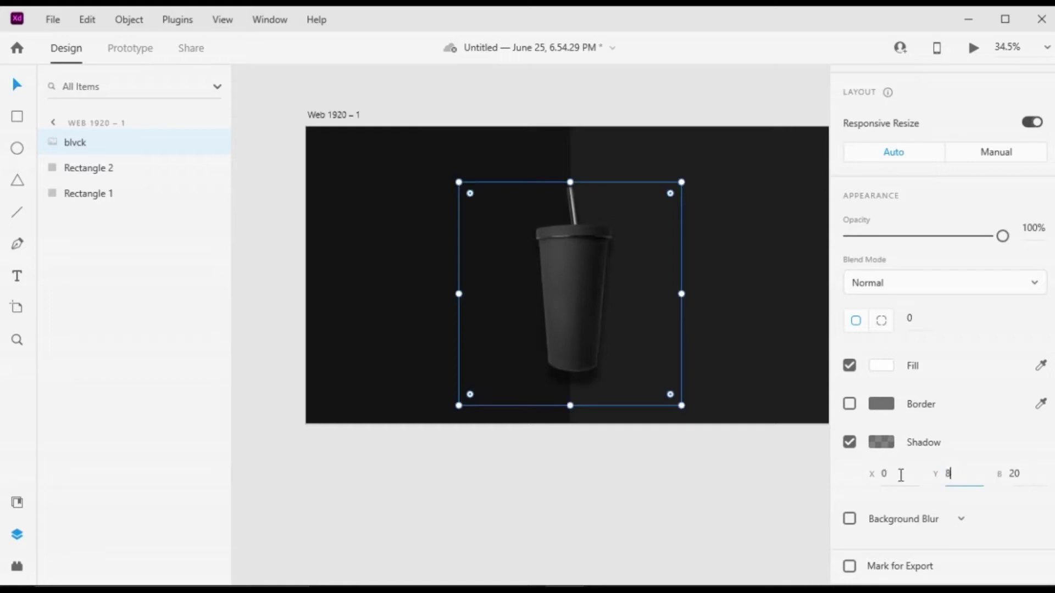
{"action": "type", "text": "0"}
{"action": "left_click", "coordinate": [1004, 475]}
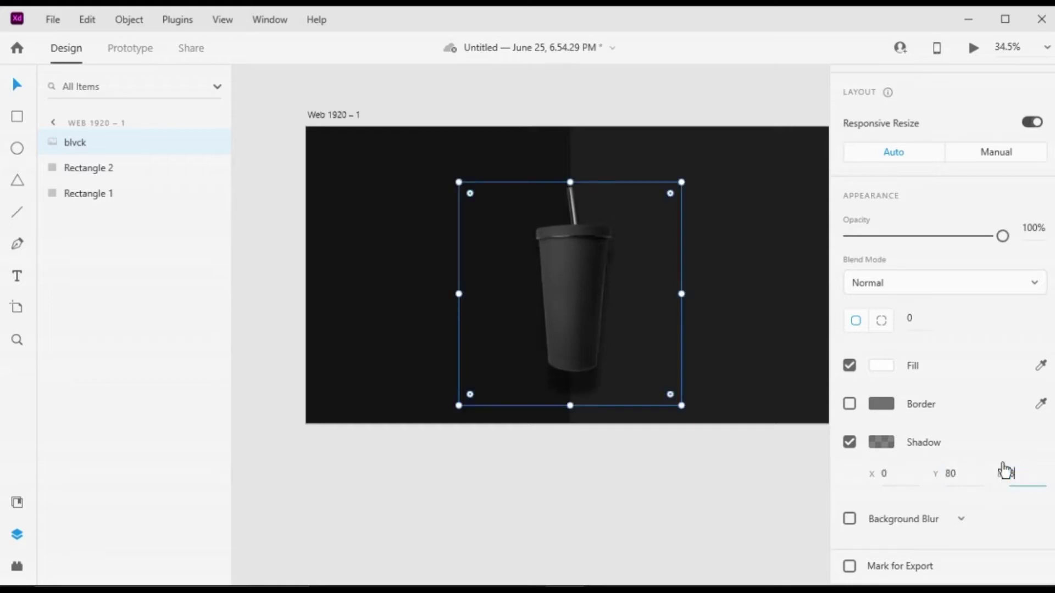
{"action": "type", "text": "30"}
{"action": "left_click", "coordinate": [754, 542]}
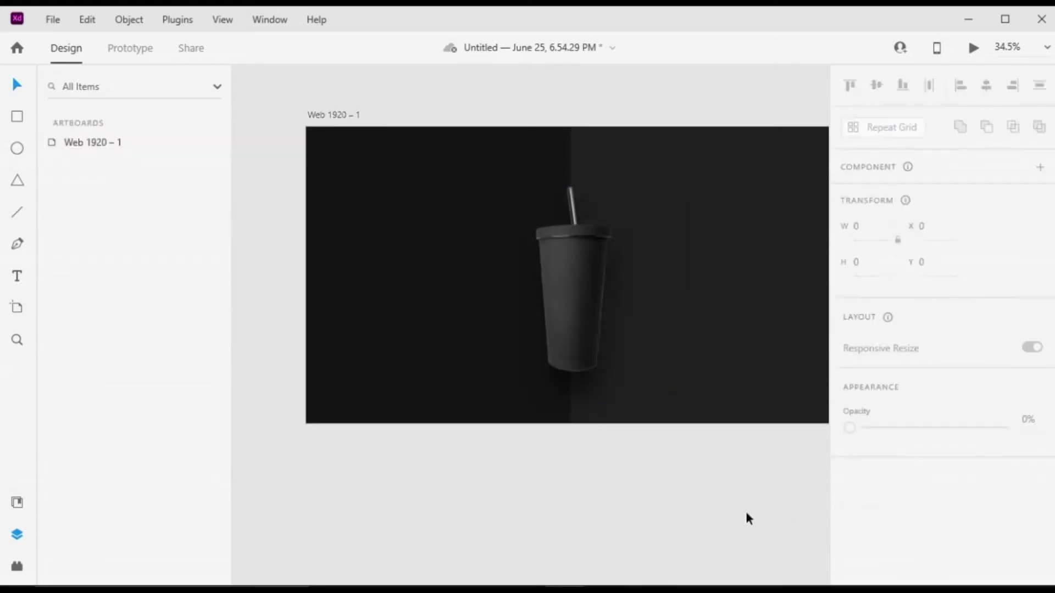
- Show the layout grid on the artboard in preparation for placing text
{"action": "left_click", "coordinate": [15, 274]}
{"action": "scroll", "coordinate": [285, 256], "scroll_direction": "up", "scroll_amount": 2}
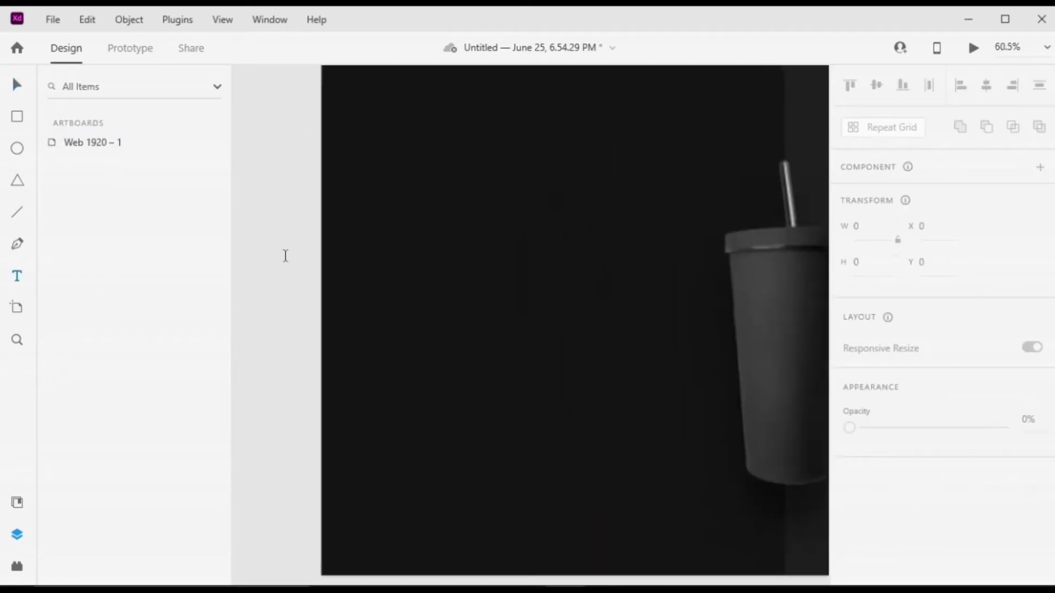
{"action": "scroll", "coordinate": [452, 283], "scroll_direction": "up", "scroll_amount": 1}
{"action": "left_click", "coordinate": [222, 19]}
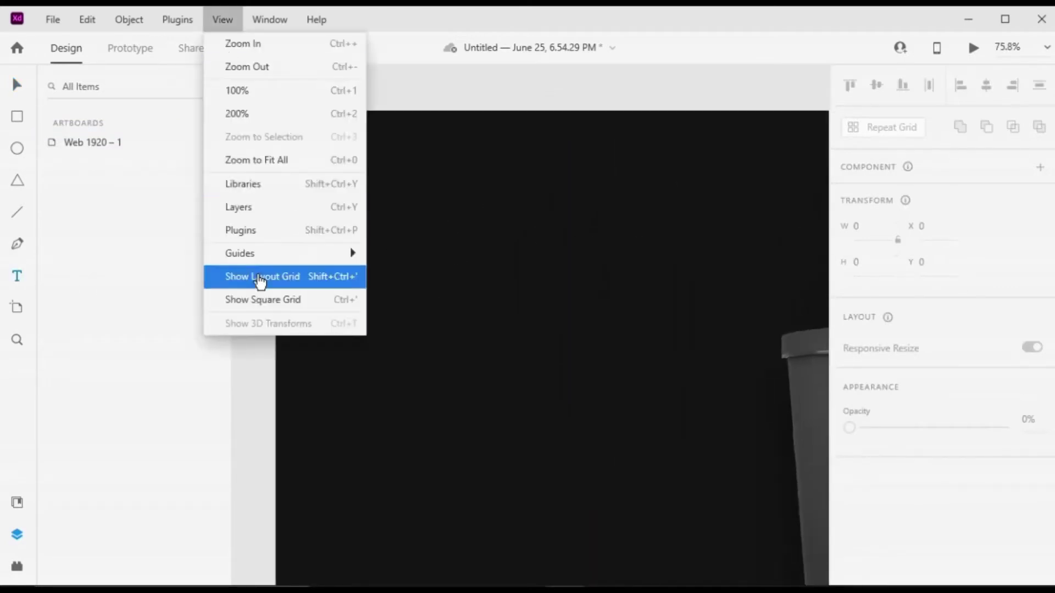
{"action": "left_click", "coordinate": [260, 279]}
- Add the text "Blvck" near the artboard's top, aligned with the left edge of the first grid column
{"action": "left_click", "coordinate": [407, 162]}
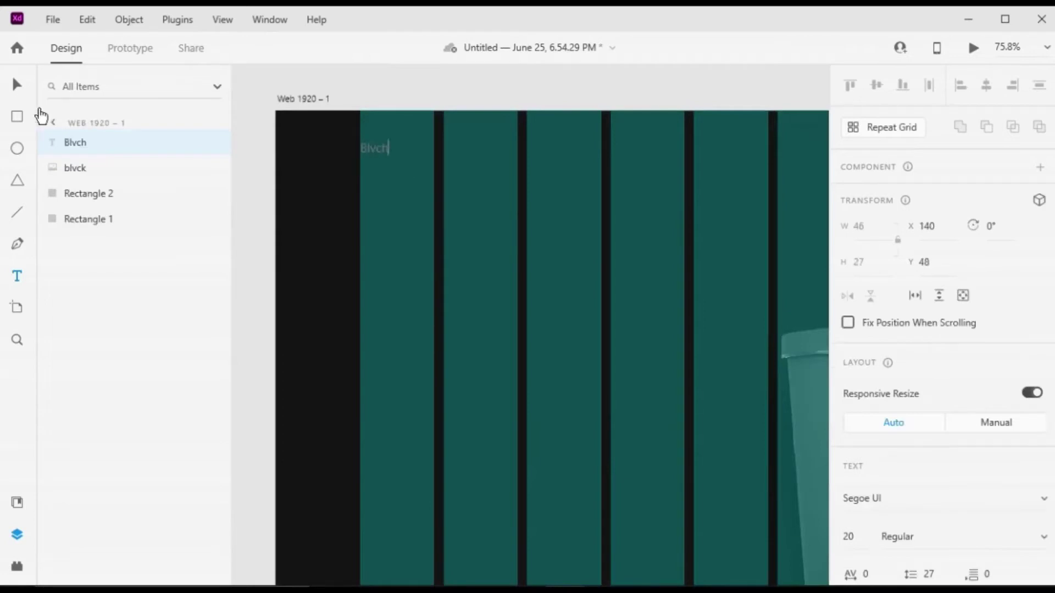
{"action": "type", "text": "Blvch"}
{"action": "key", "text": "BackSpace"}
{"action": "type", "text": "k"}
{"action": "key", "text": "Escape"}
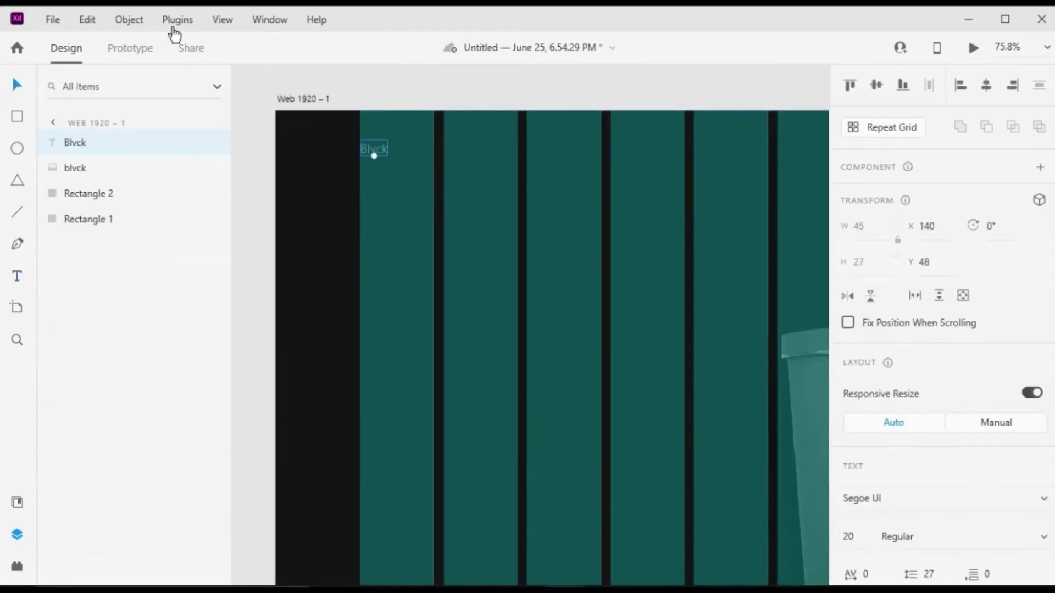
- Hide the artboard's layout grid and set the "Blvck" logo text in the Poppins font
{"action": "left_click", "coordinate": [222, 20]}
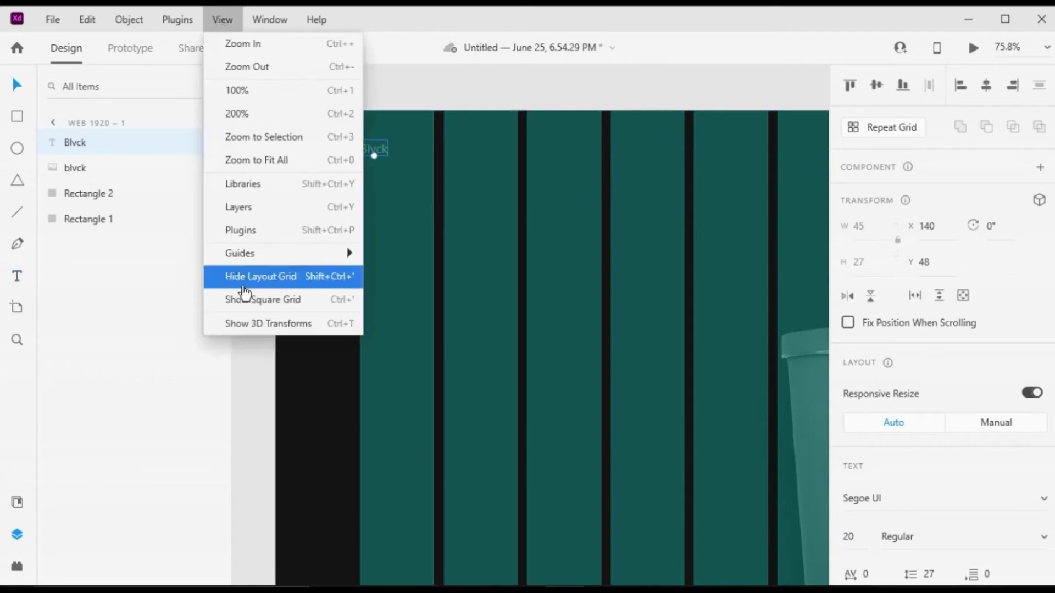
{"action": "left_click", "coordinate": [241, 277]}
{"action": "scroll", "coordinate": [983, 270], "scroll_direction": "down", "scroll_amount": 3}
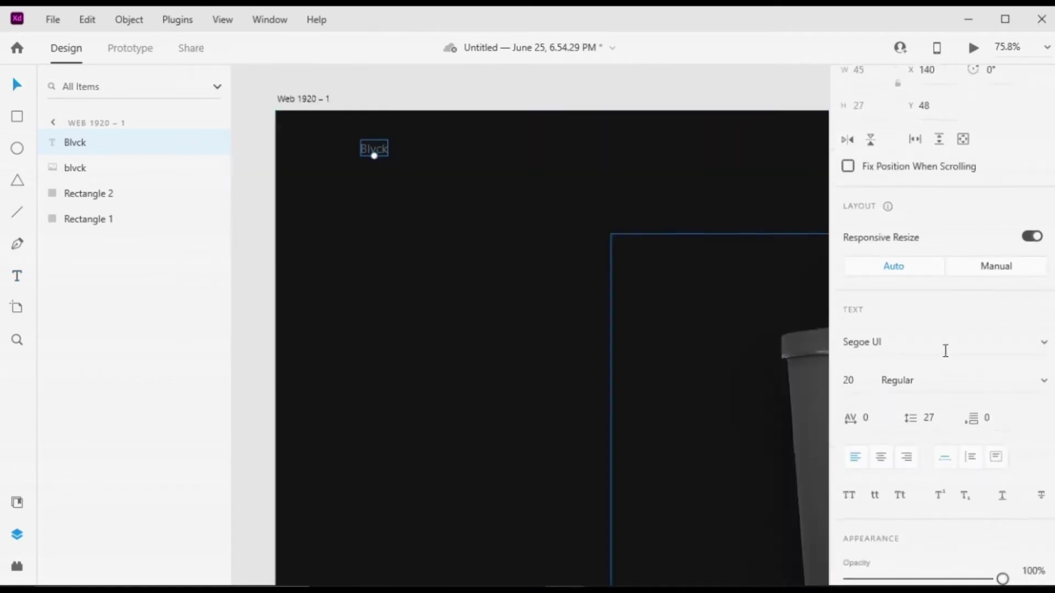
{"action": "left_click", "coordinate": [895, 346]}
{"action": "type", "text": "Poppins"}
{"action": "key", "text": "Return"}
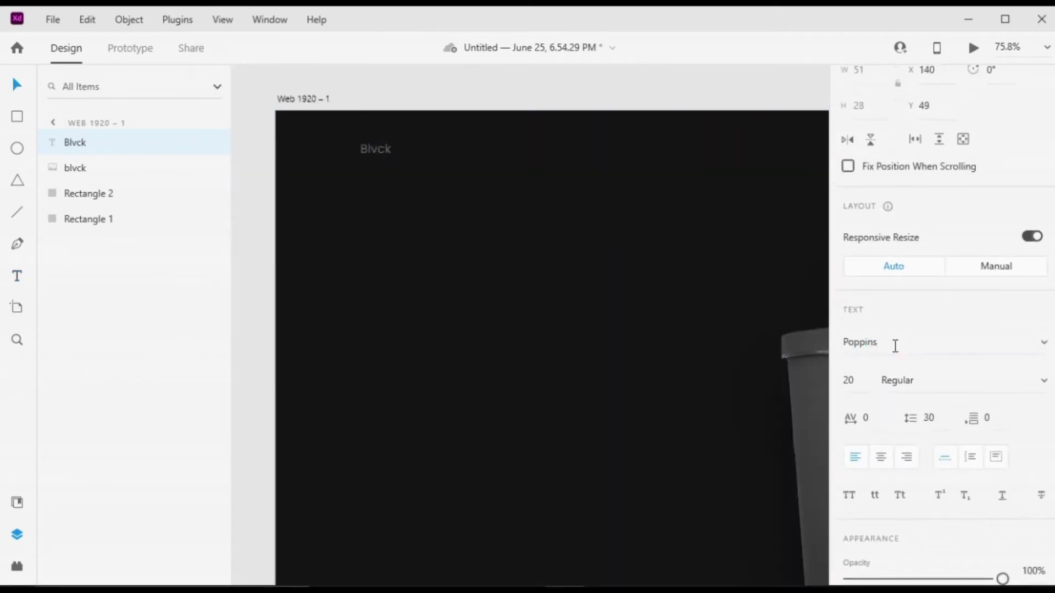
- Fill the "Blvck" logo text with white and set its weight to Medium
{"action": "scroll", "coordinate": [917, 380], "scroll_direction": "down", "scroll_amount": 5}
{"action": "left_click", "coordinate": [882, 404]}
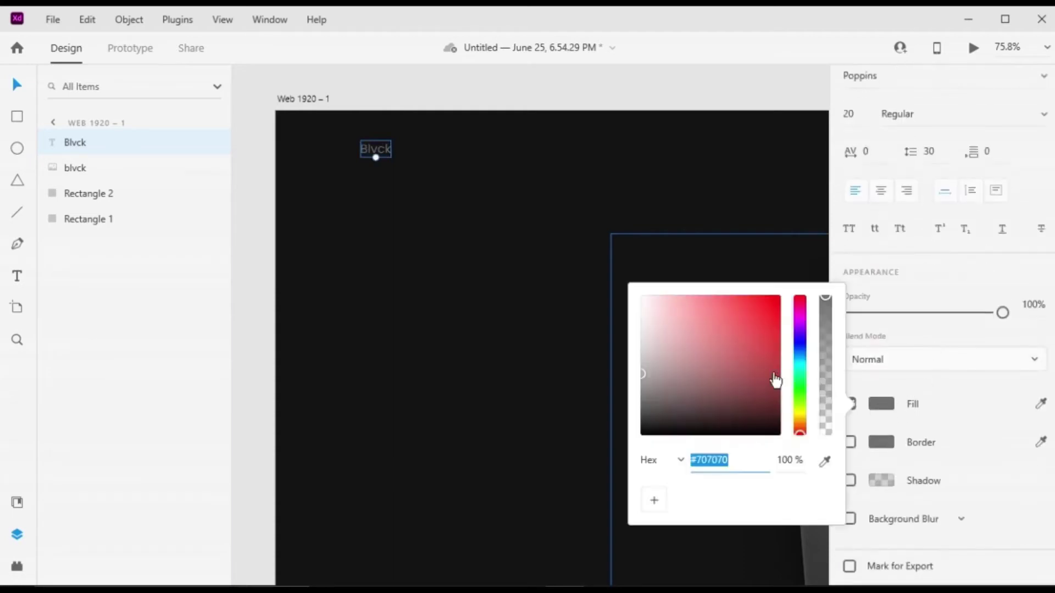
{"action": "scroll", "coordinate": [940, 294], "scroll_direction": "up", "scroll_amount": 4}
{"action": "scroll", "coordinate": [1014, 177], "scroll_direction": "down", "scroll_amount": 3}
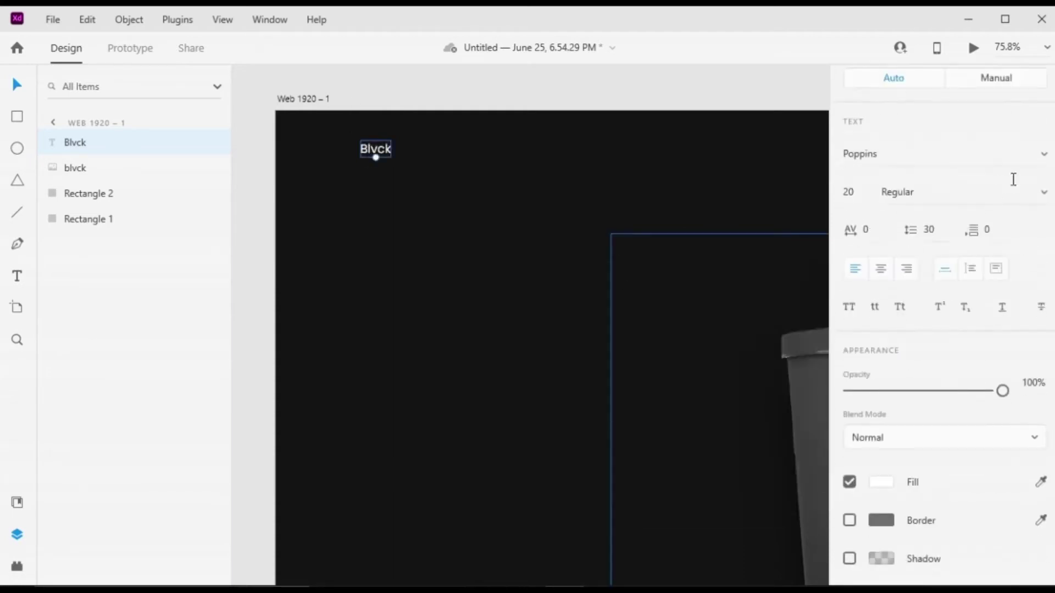
{"action": "left_click", "coordinate": [1043, 192]}
{"action": "left_click", "coordinate": [976, 205]}
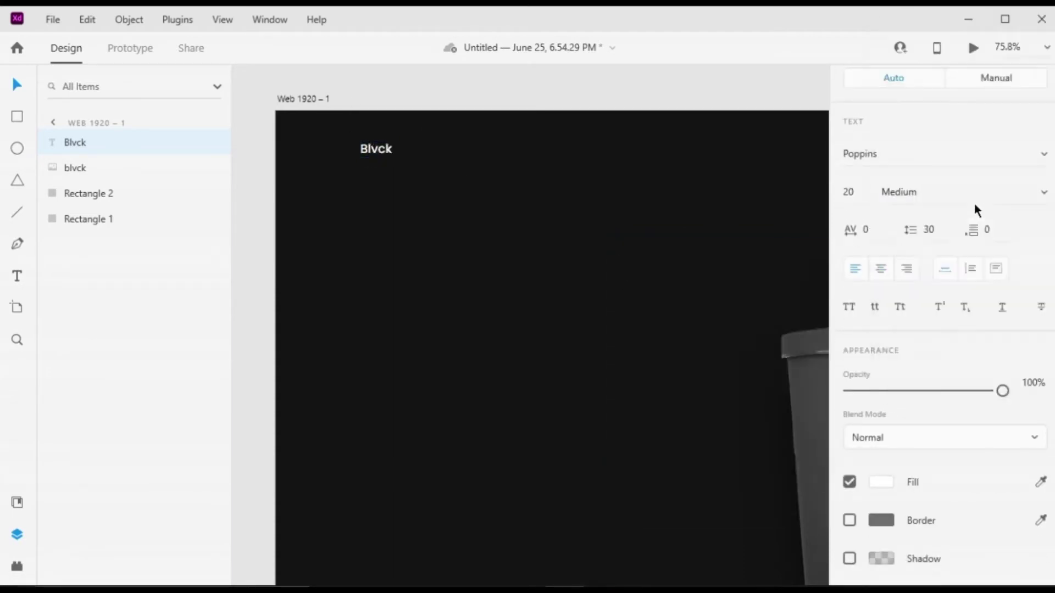
- Enlarge the "Blvck" logo text to size 32 and show the layout grid for checking its alignment
{"action": "left_click_drag", "start_coordinate": [376, 159], "coordinate": [384, 170]}
{"action": "scroll", "coordinate": [603, 257], "scroll_direction": "down", "scroll_amount": 5}
{"action": "scroll", "coordinate": [603, 260], "scroll_direction": "up", "scroll_amount": 2}
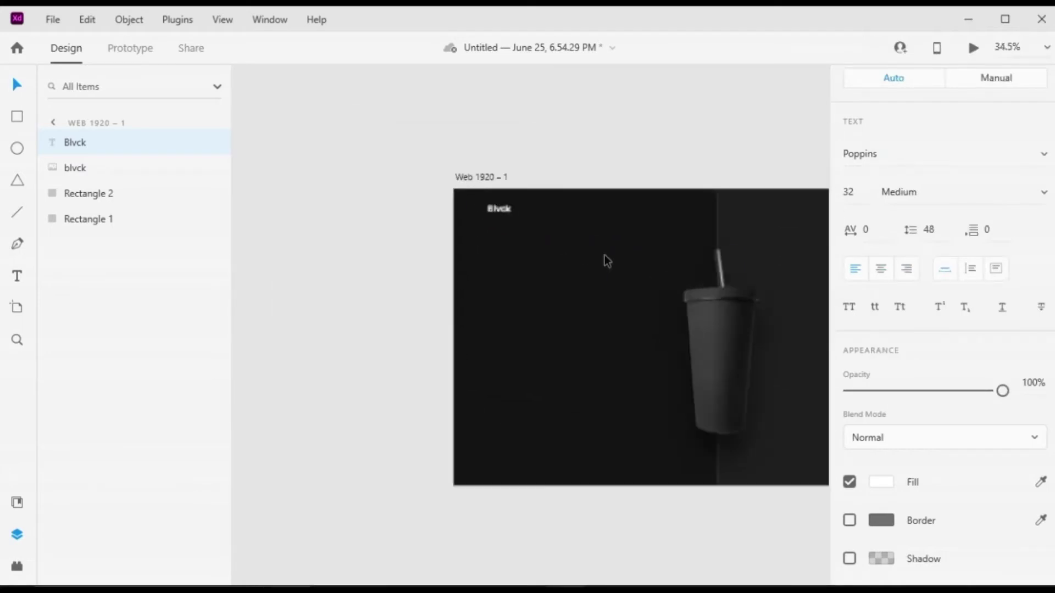
{"action": "scroll", "coordinate": [559, 226], "scroll_direction": "up", "scroll_amount": 3}
{"action": "left_click", "coordinate": [223, 20]}
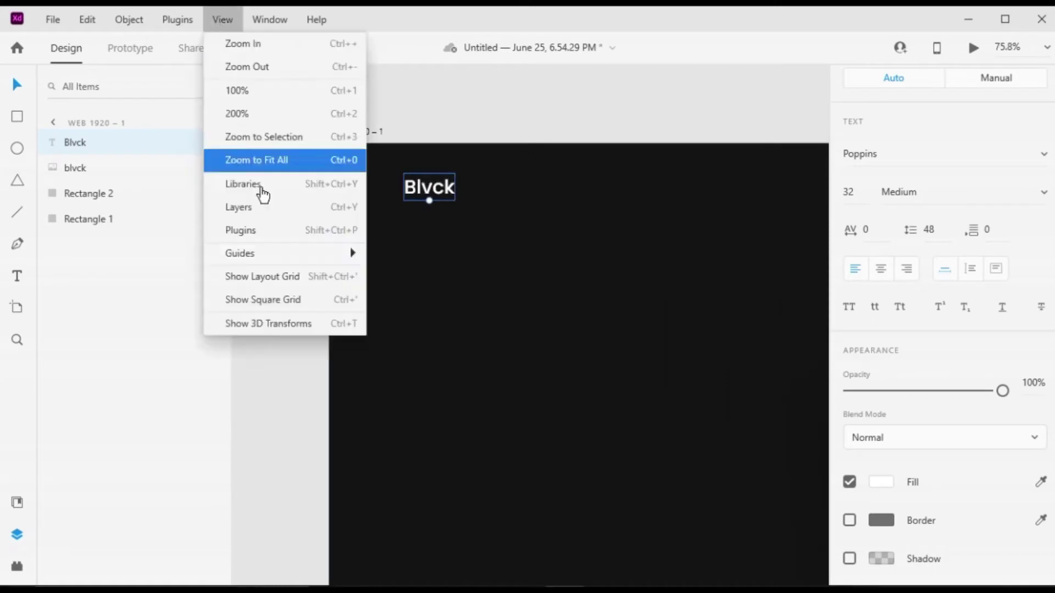
{"action": "left_click", "coordinate": [299, 276]}
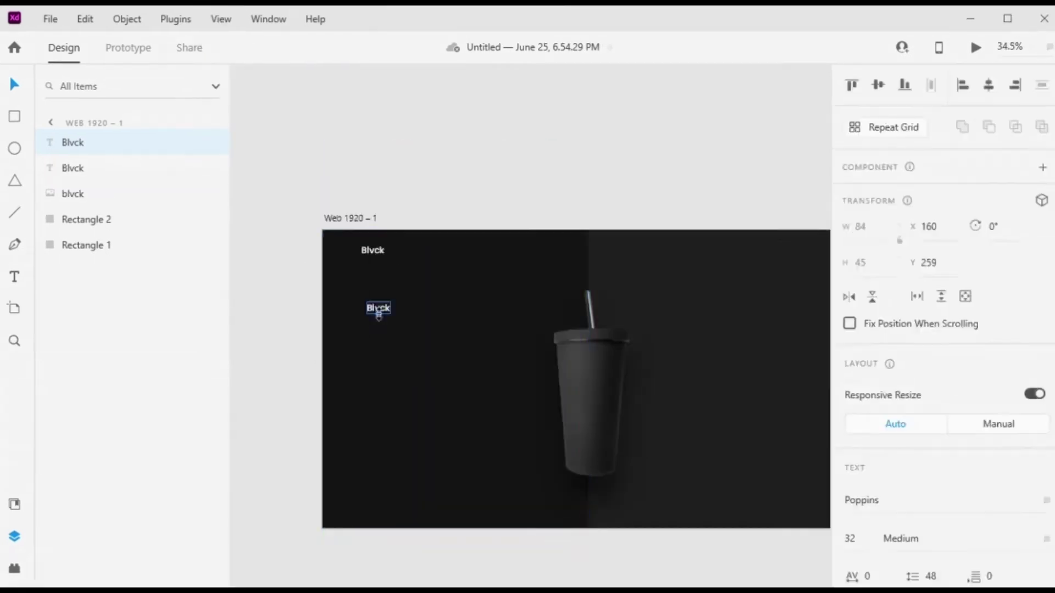
- Enlarge the duplicated "Blvck" text to size 109 at X 140, Y 242 and add "Tumbler" on a second line
{"action": "left_click_drag", "start_coordinate": [379, 312], "coordinate": [419, 311]}
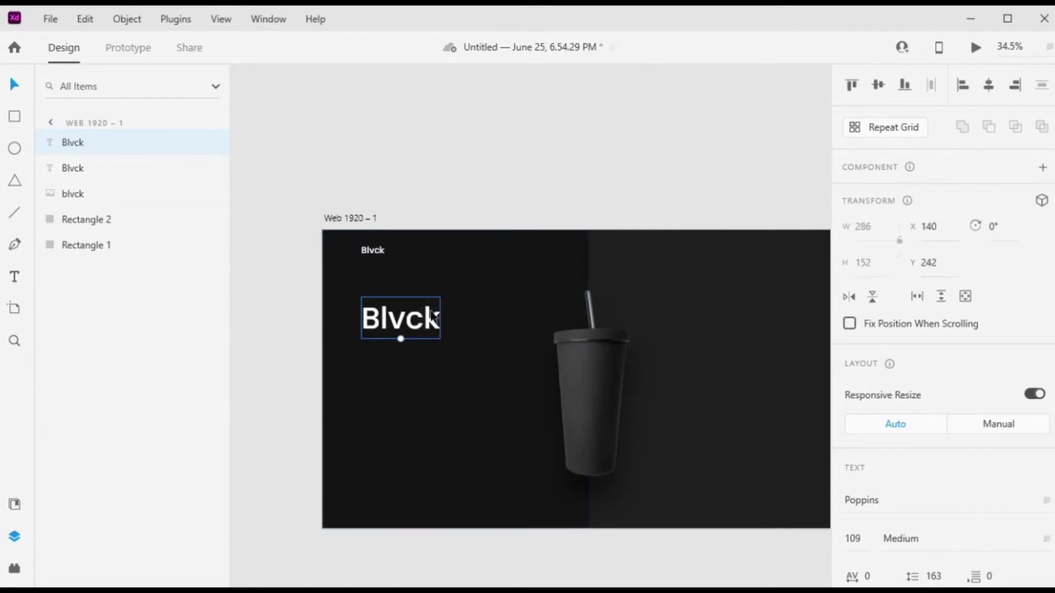
{"action": "double_click", "coordinate": [436, 318]}
{"action": "left_click", "coordinate": [443, 318]}
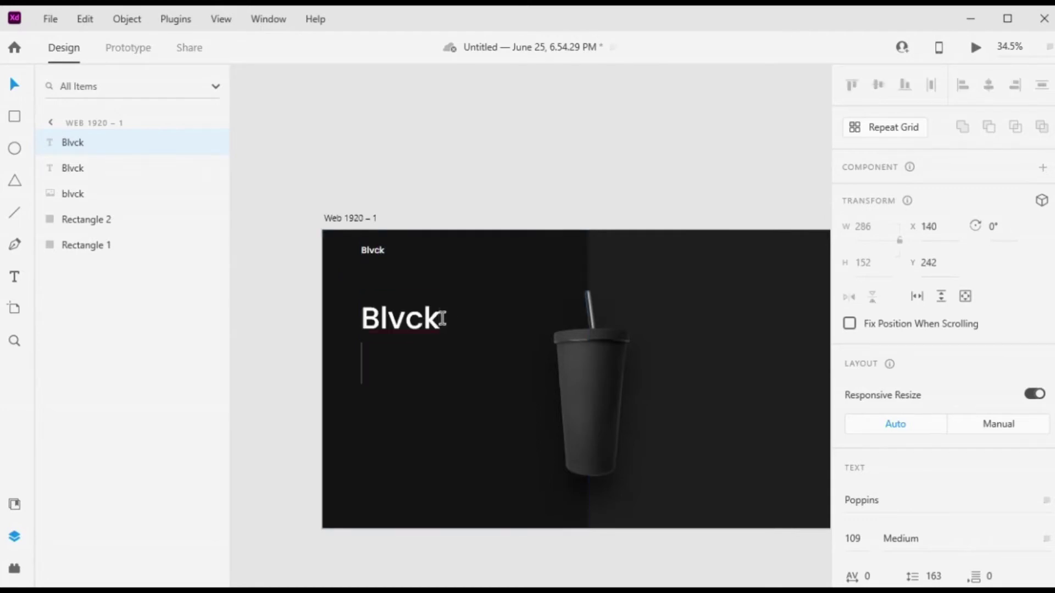
{"action": "type", "text": "Tumbler"}
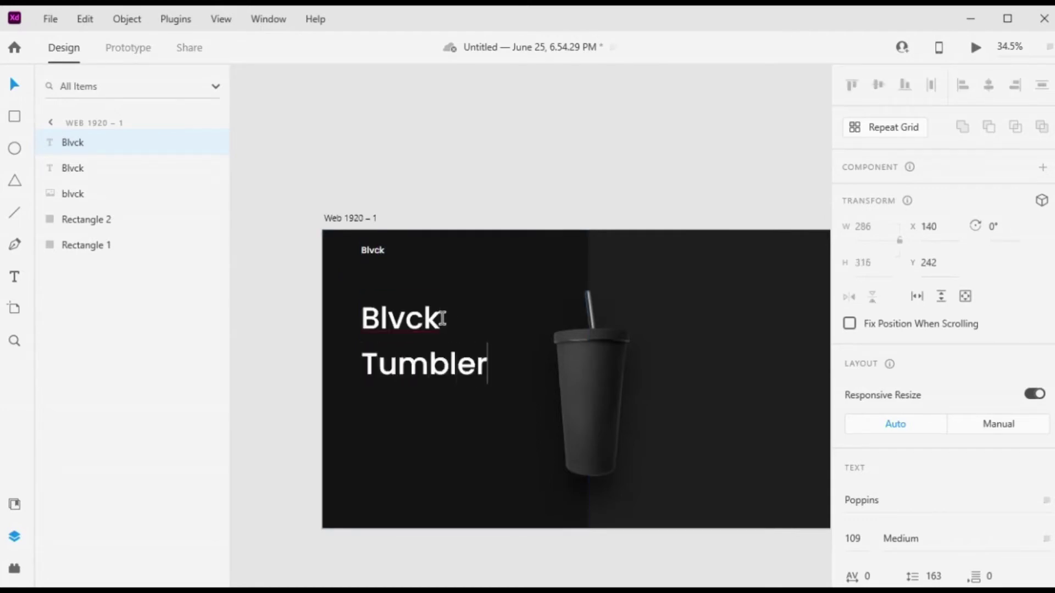
{"action": "left_click", "coordinate": [15, 84]}
- Tighten the "Blvck Tumbler" heading's line spacing to about 119
{"action": "scroll", "coordinate": [862, 384], "scroll_direction": "down", "scroll_amount": 3}
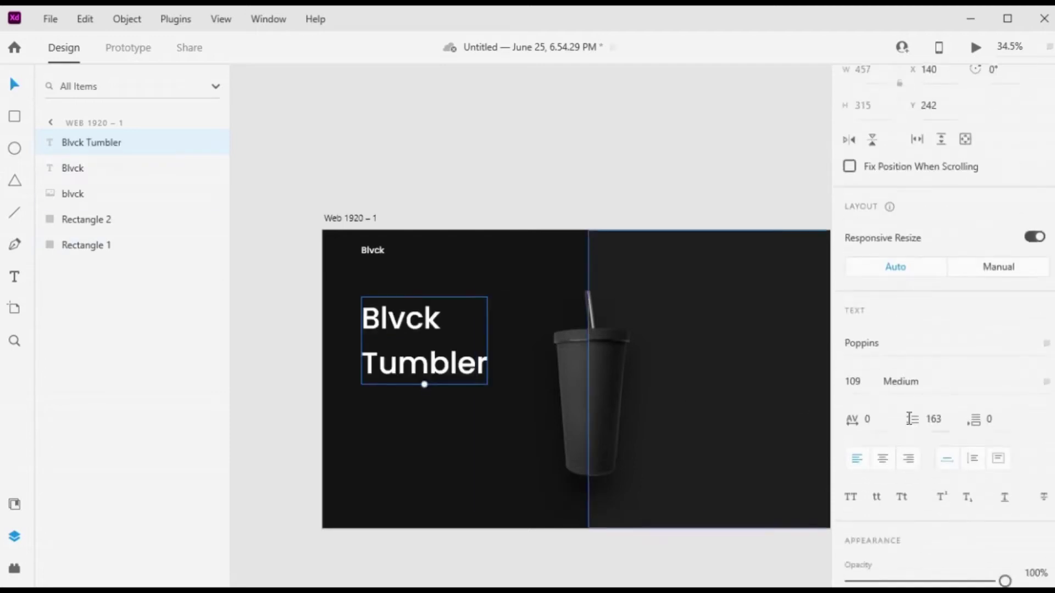
{"action": "left_click_drag", "start_coordinate": [910, 418], "coordinate": [912, 580]}
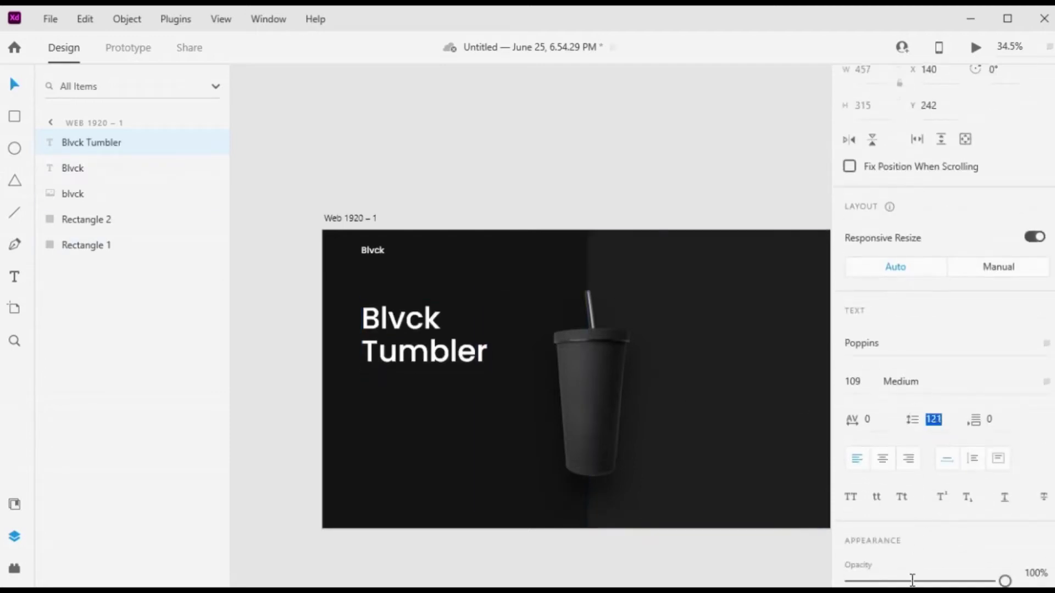
{"action": "left_click", "coordinate": [579, 131]}
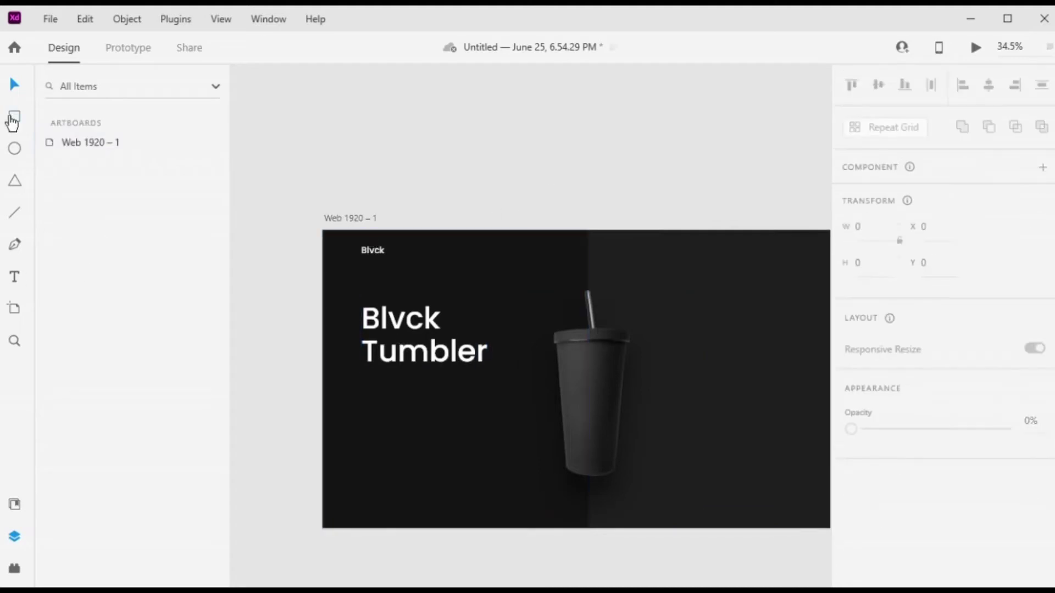
- Draw a rectangle about 424 by 217 across the artboard's left edge below the heading and remove its border
{"action": "left_click_drag", "start_coordinate": [313, 409], "coordinate": [430, 469]}
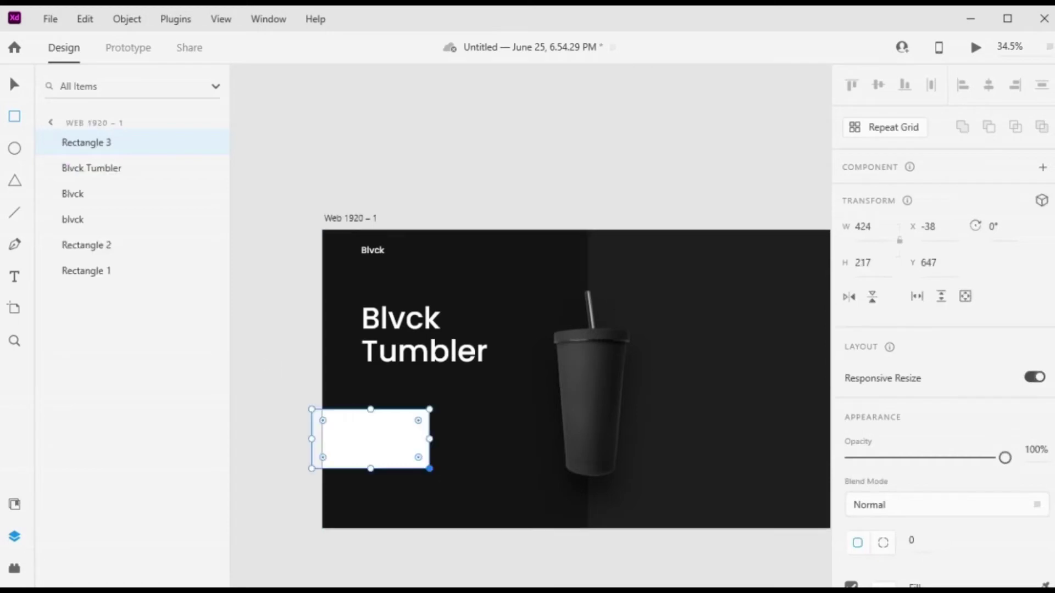
{"action": "key", "text": "v"}
{"action": "scroll", "coordinate": [932, 240], "scroll_direction": "down", "scroll_amount": 5}
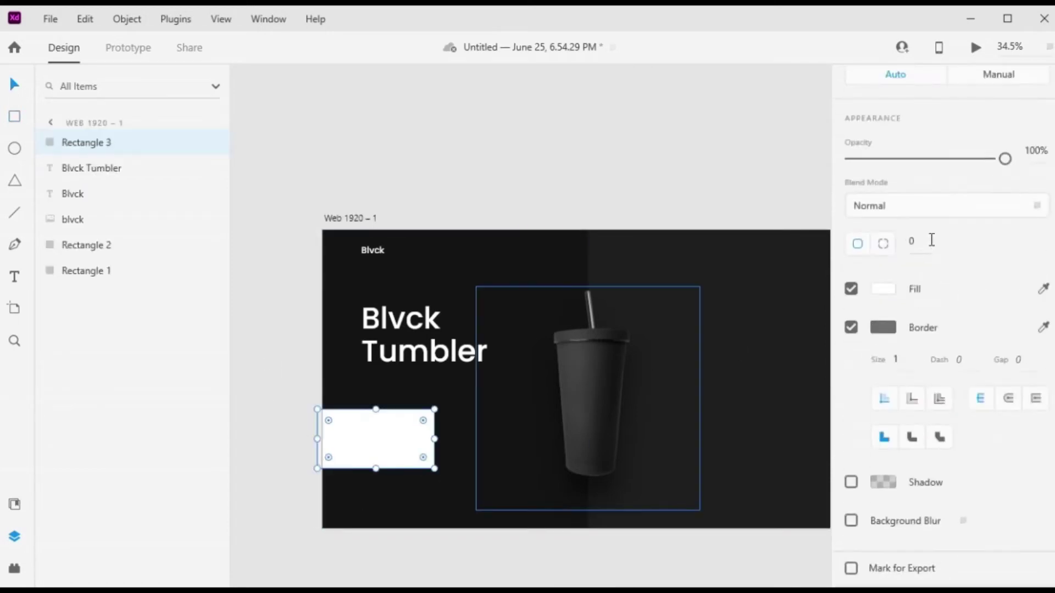
{"action": "left_click", "coordinate": [851, 328]}
- Set the new rectangle's fill to the dark grey #202020
{"action": "scroll", "coordinate": [879, 406], "scroll_direction": "up", "scroll_amount": 2}
{"action": "left_click", "coordinate": [879, 406]}
{"action": "left_click_drag", "start_coordinate": [684, 405], "coordinate": [583, 435]}
{"action": "left_click", "coordinate": [576, 190]}
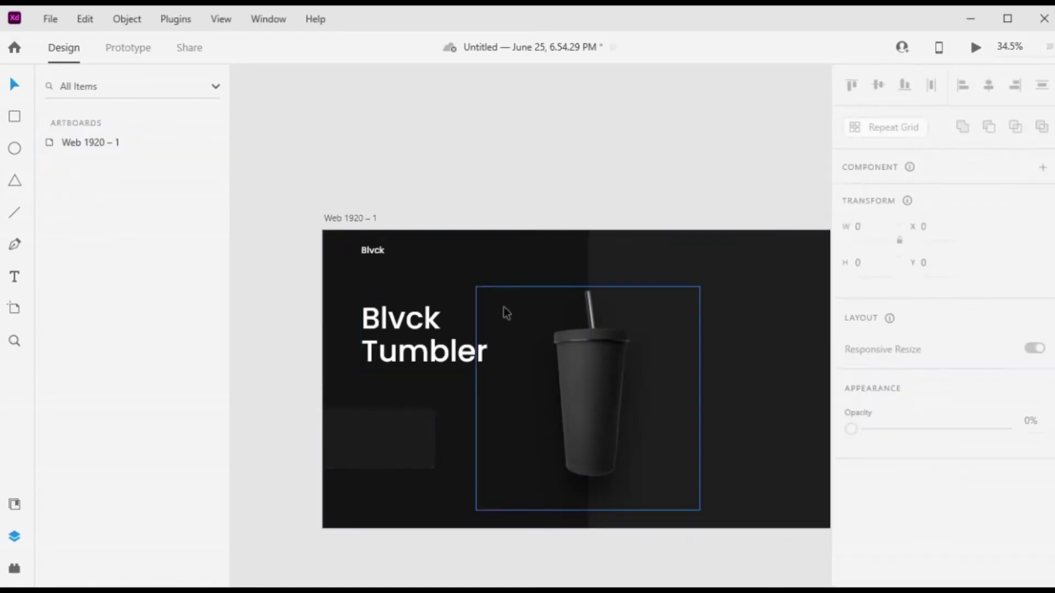
{"action": "left_click", "coordinate": [379, 439]}
{"action": "scroll", "coordinate": [968, 410], "scroll_direction": "down", "scroll_amount": 5}
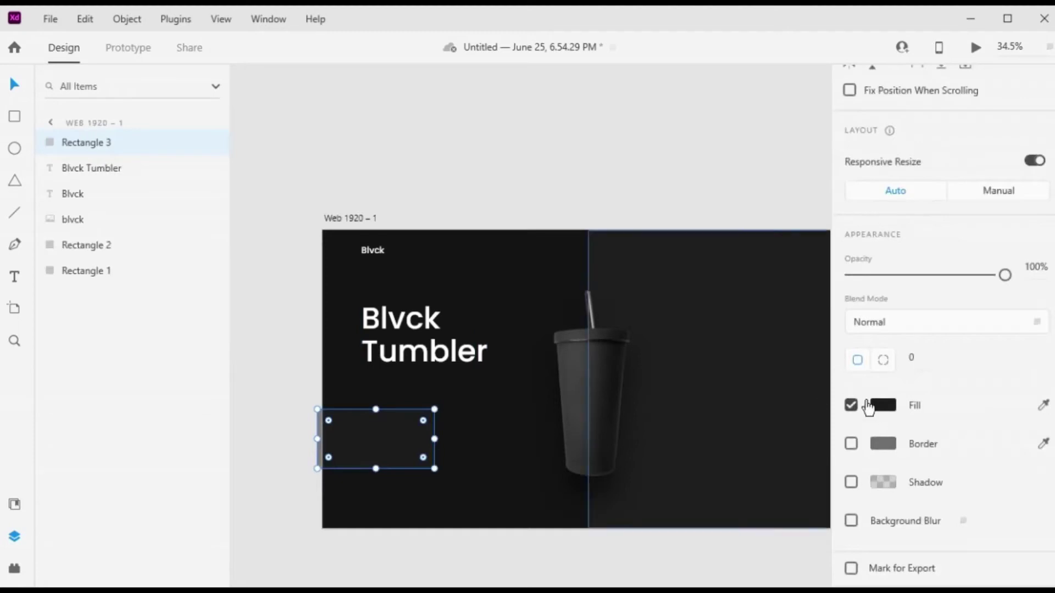
{"action": "left_click", "coordinate": [879, 407]}
{"action": "left_click_drag", "start_coordinate": [684, 426], "coordinate": [610, 439]}
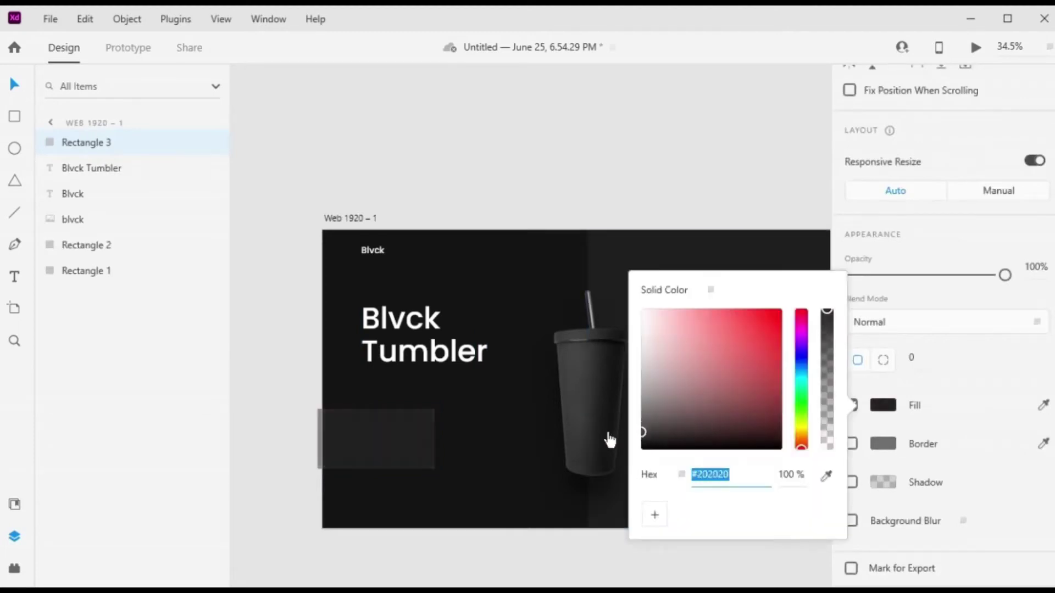
{"action": "left_click", "coordinate": [624, 178]}
- Duplicate the small "Blvck" logo text straight down to the rectangle's upper edge at Y 639
{"action": "scroll", "coordinate": [572, 408], "scroll_direction": "up", "scroll_amount": 3}
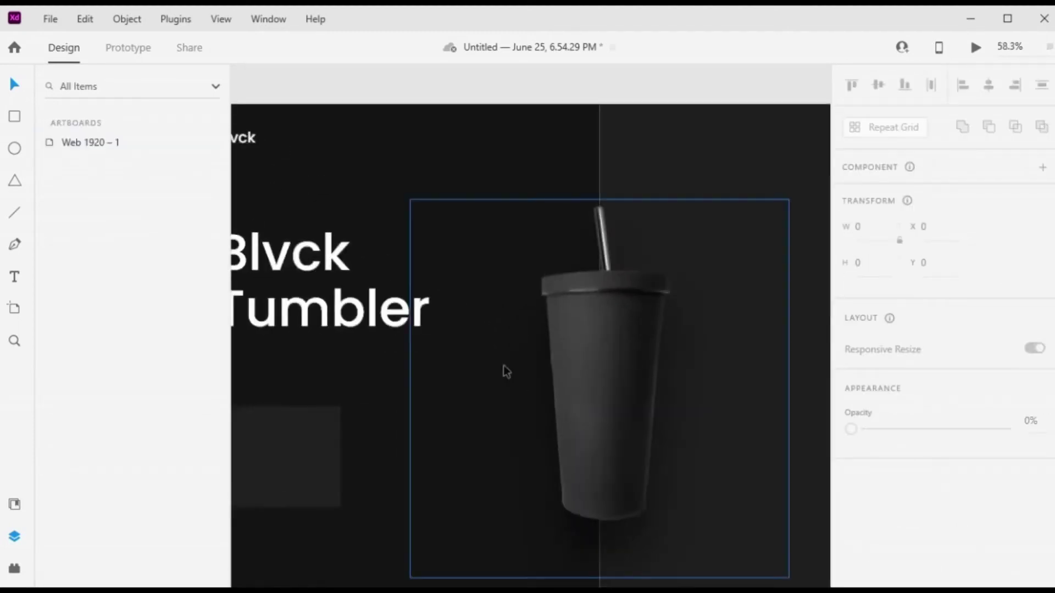
{"action": "scroll", "coordinate": [327, 176], "scroll_direction": "left", "scroll_amount": 3}
{"action": "left_click", "coordinate": [417, 140]}
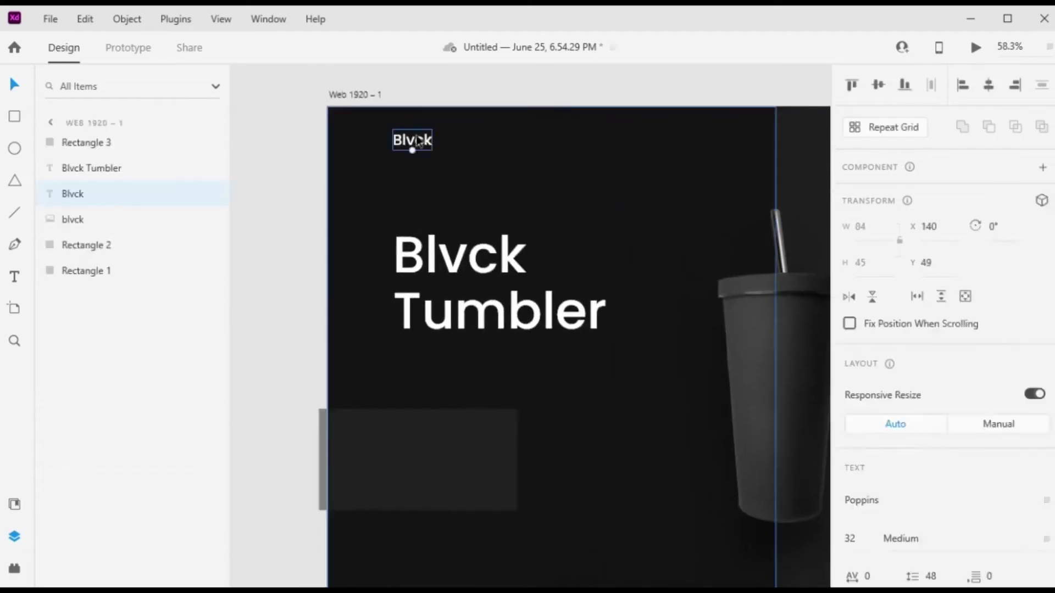
{"action": "left_click_drag", "start_coordinate": [417, 140], "coordinate": [418, 411], "text": "alt"}
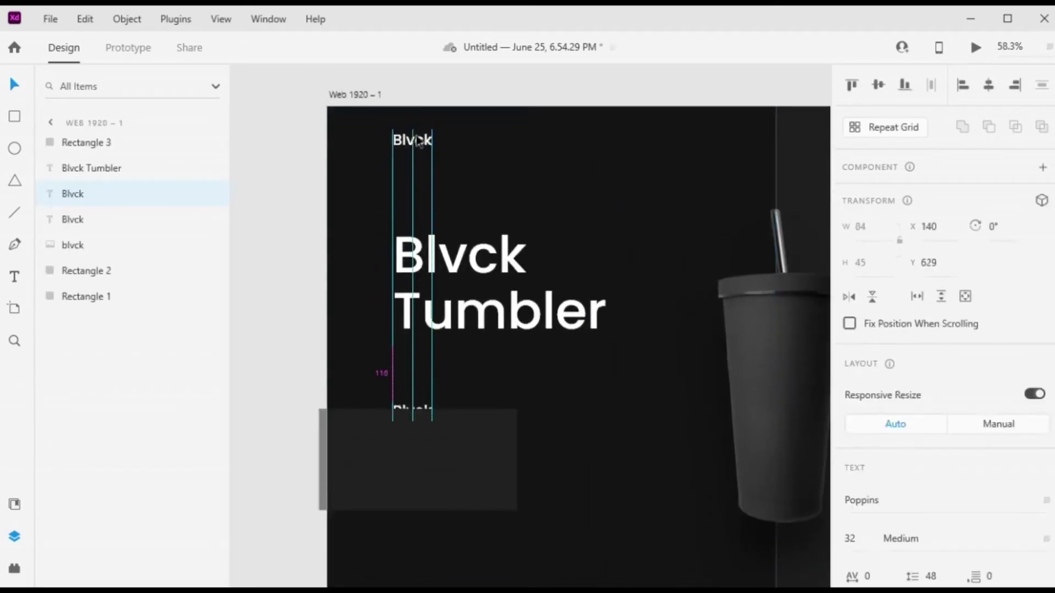
- Shift the "Blvck Tumbler" heading horizontally to X 190
{"action": "left_click", "coordinate": [450, 291]}
{"action": "key", "text": "shift+Right"}
{"action": "key", "text": "shift+Right"}
{"action": "key", "text": "shift+Right"}
{"action": "key", "text": "shift+Right"}
{"action": "key", "text": "shift+Right"}
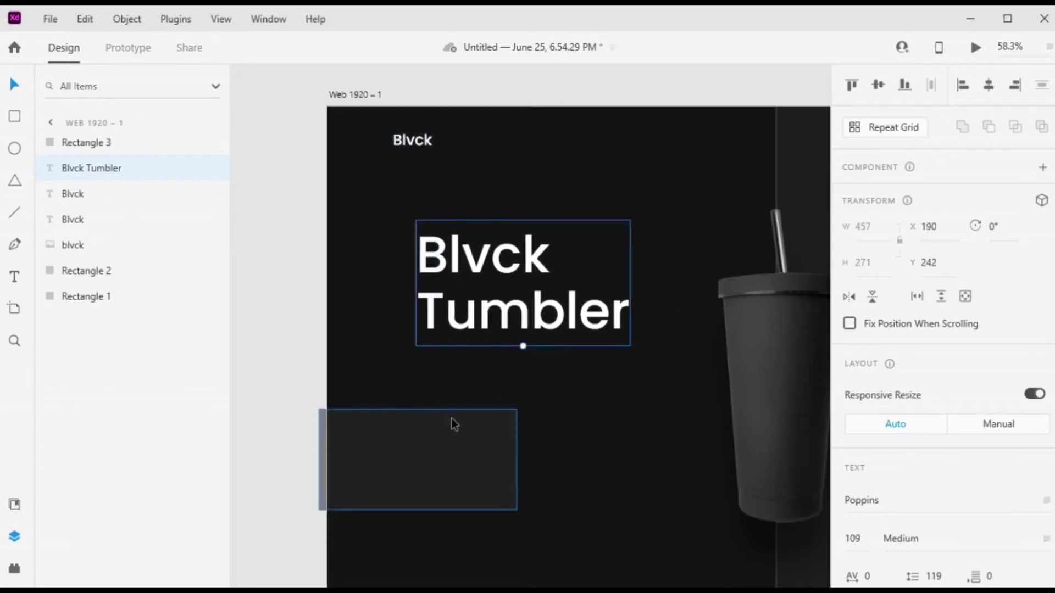
- Duplicate the small "Blvck" logo text and place the copy just above the rectangle at X 140, Y 599
{"action": "left_click", "coordinate": [418, 141]}
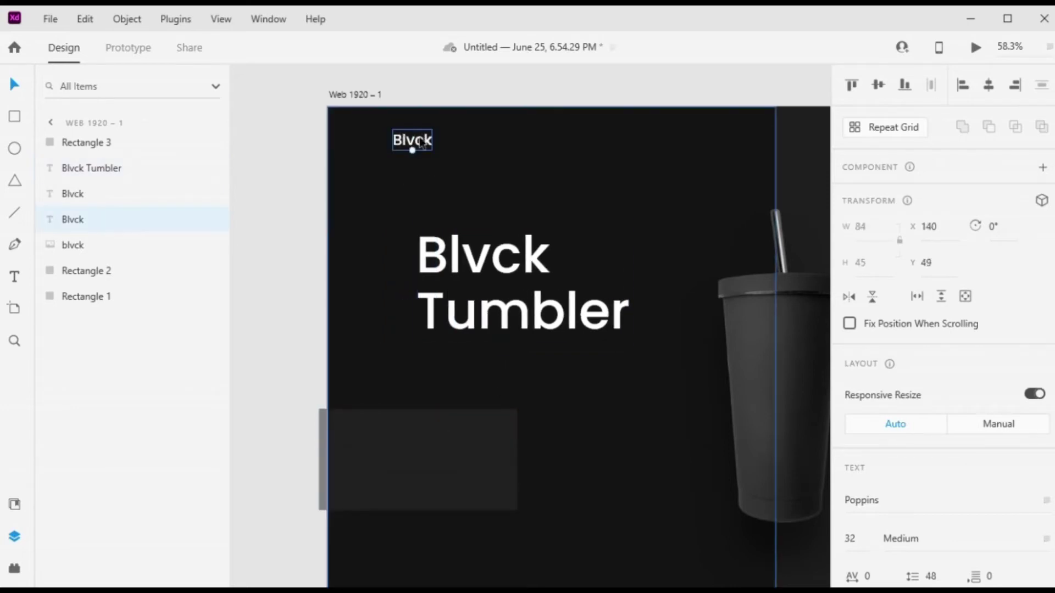
{"action": "left_click_drag", "start_coordinate": [419, 140], "coordinate": [419, 229], "text": "alt"}
{"action": "key", "text": "shift+Down"}
{"action": "key", "text": "shift+Down"}
{"action": "key", "text": "shift+Down"}
{"action": "key", "text": "shift+Down"}
{"action": "key", "text": "shift+Down"}
{"action": "key", "text": "shift+Down"}
{"action": "key", "text": "shift+Down"}
{"action": "key", "text": "shift+Down"}
{"action": "key", "text": "shift+Down"}
{"action": "key", "text": "shift+Down"}
{"action": "key", "text": "shift+Down"}
{"action": "key", "text": "shift+Down"}
{"action": "key", "text": "shift+Down"}
{"action": "key", "text": "shift+Down"}
{"action": "key", "text": "shift+Down"}
{"action": "key", "text": "shift+Down"}
{"action": "key", "text": "shift+Down"}
{"action": "key", "text": "shift+Down"}
{"action": "key", "text": "shift+Down"}
{"action": "key", "text": "shift+Down"}
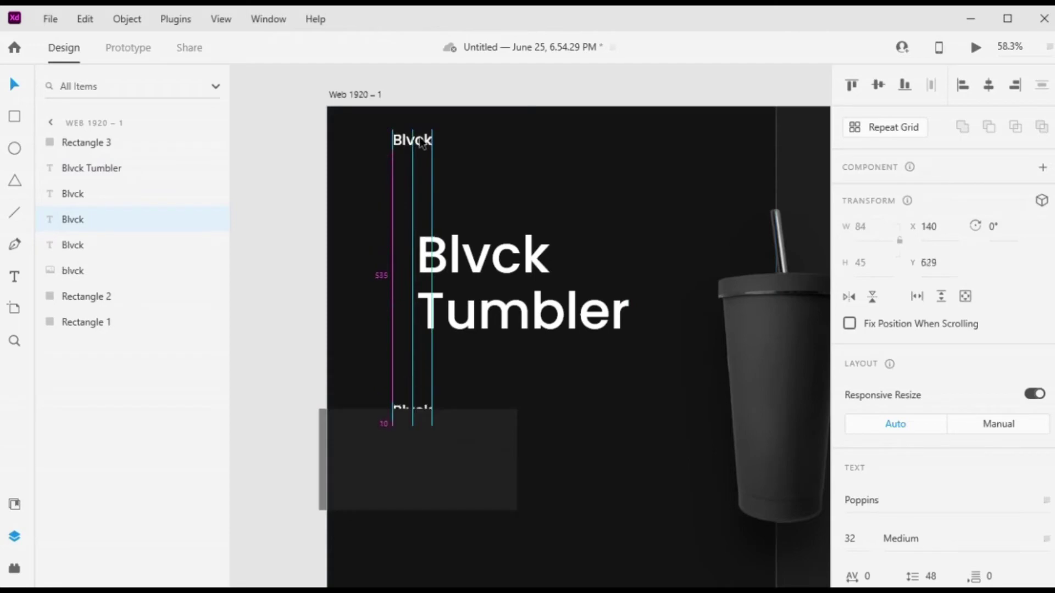
{"action": "key", "text": "shift+Up"}
{"action": "key", "text": "shift+Up"}
{"action": "key", "text": "shift+Up"}
{"action": "key", "text": "shift+Up"}
- Delete the extra "Blvck" copy hidden behind the rectangle
{"action": "right_click", "coordinate": [72, 218]}
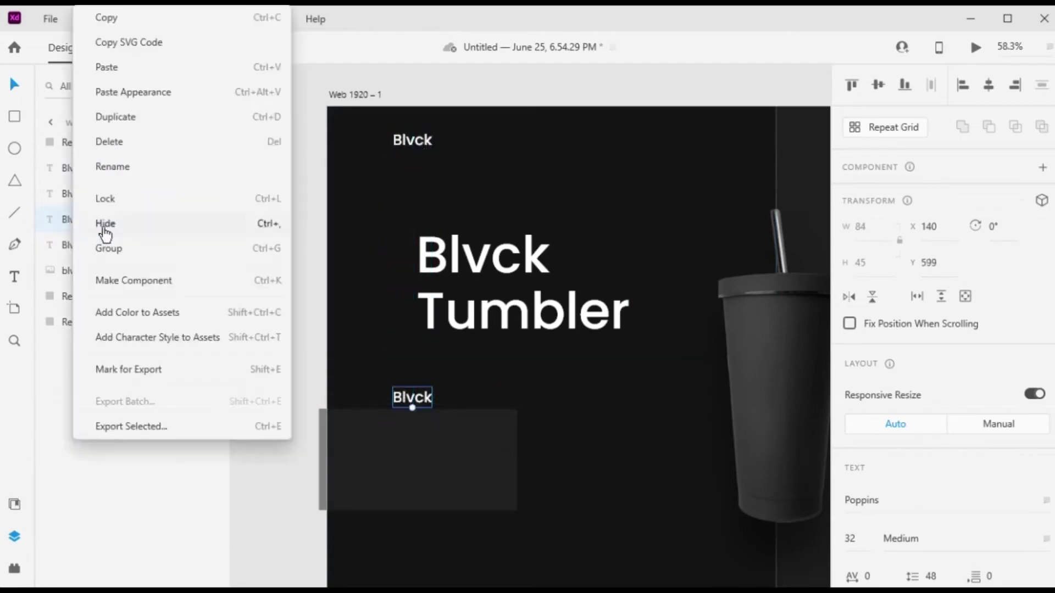
{"action": "left_click", "coordinate": [59, 312]}
{"action": "left_click", "coordinate": [98, 197]}
{"action": "right_click", "coordinate": [101, 203]}
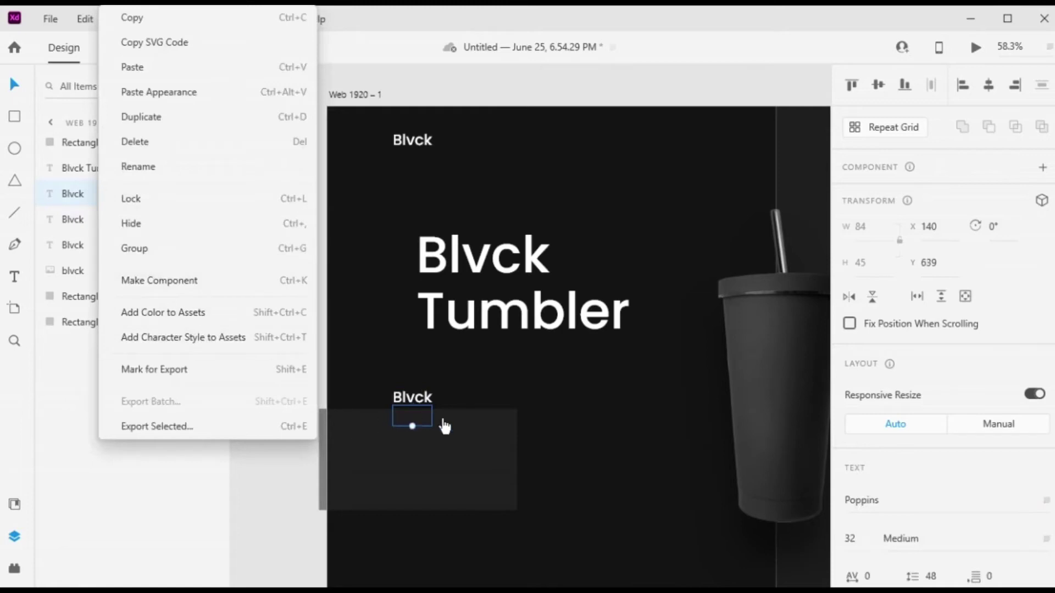
{"action": "key", "text": "Escape"}
{"action": "key", "text": "Delete"}
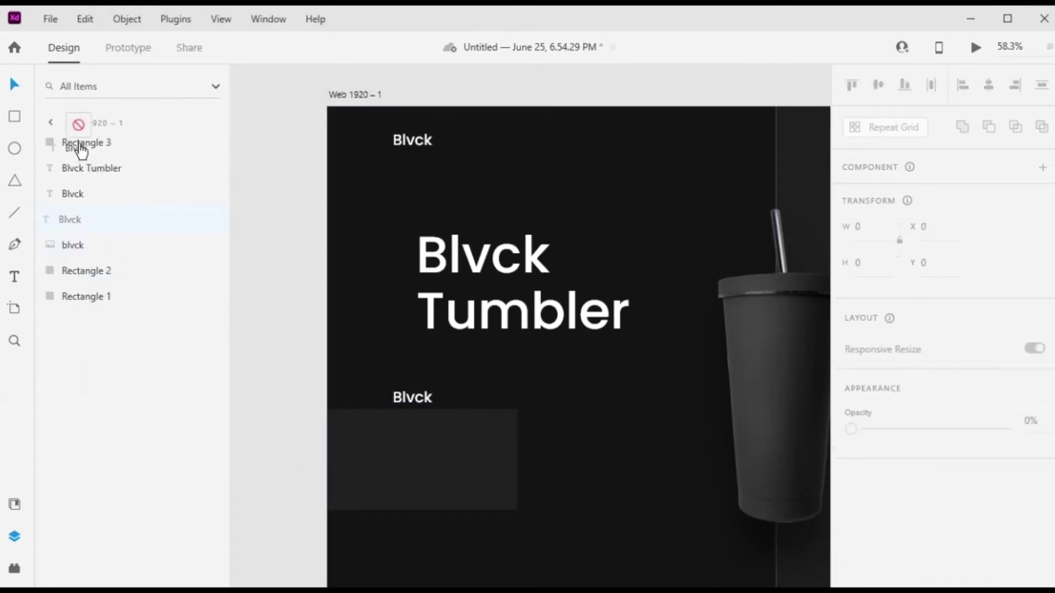
- Bring the remaining "Blvck" copy in front of the rectangle and move it down to Y 690
{"action": "left_click", "coordinate": [412, 397]}
{"action": "key", "text": "Escape"}
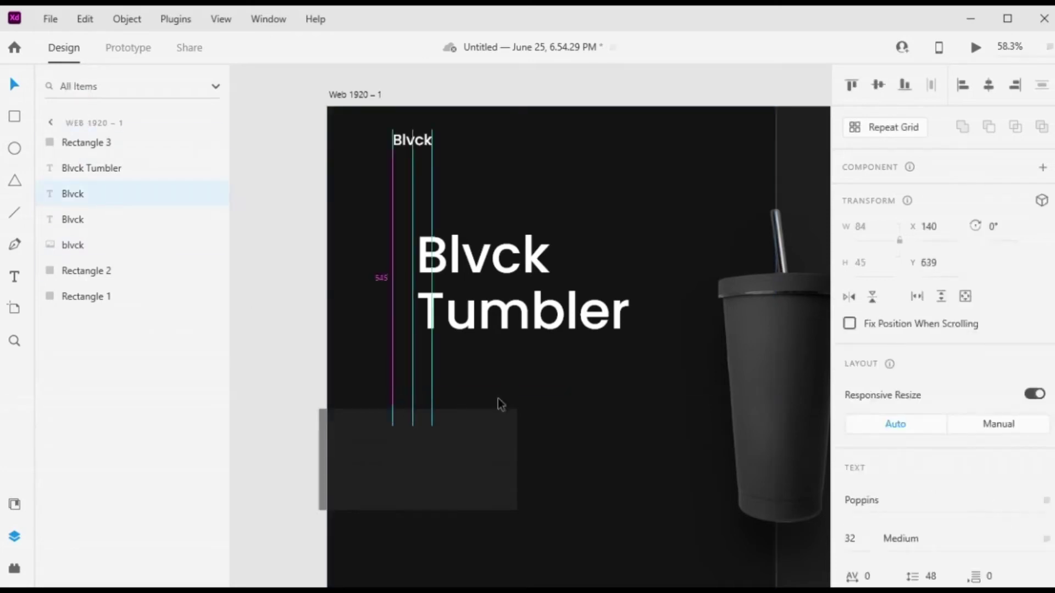
{"action": "left_click_drag", "start_coordinate": [85, 195], "coordinate": [88, 137]}
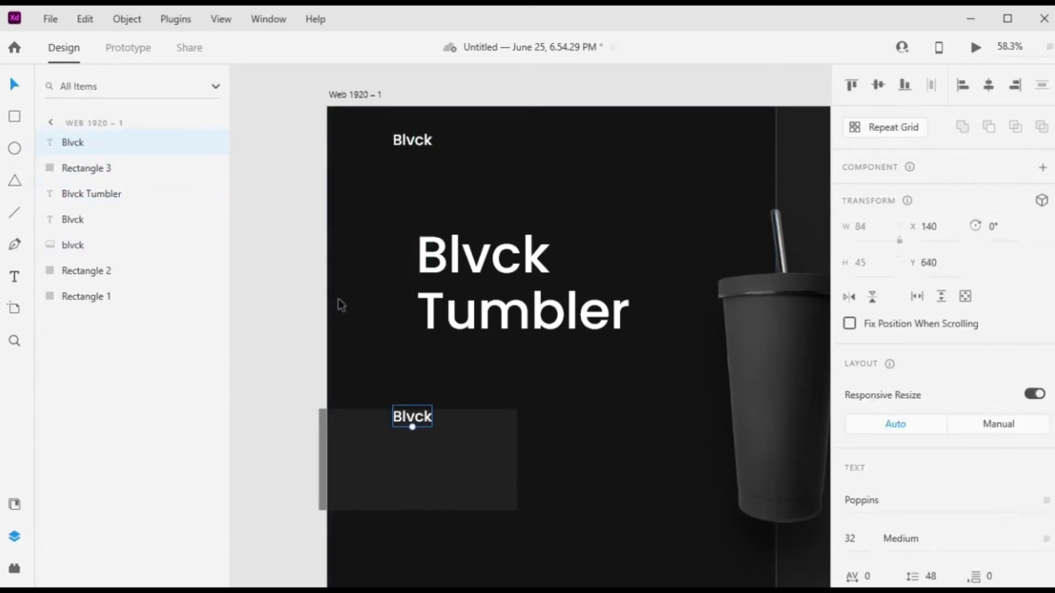
{"action": "key", "text": "shift+Down"}
{"action": "key", "text": "shift+Down"}
{"action": "key", "text": "shift+Down"}
{"action": "key", "text": "shift+Down"}
{"action": "key", "text": "shift+Down"}
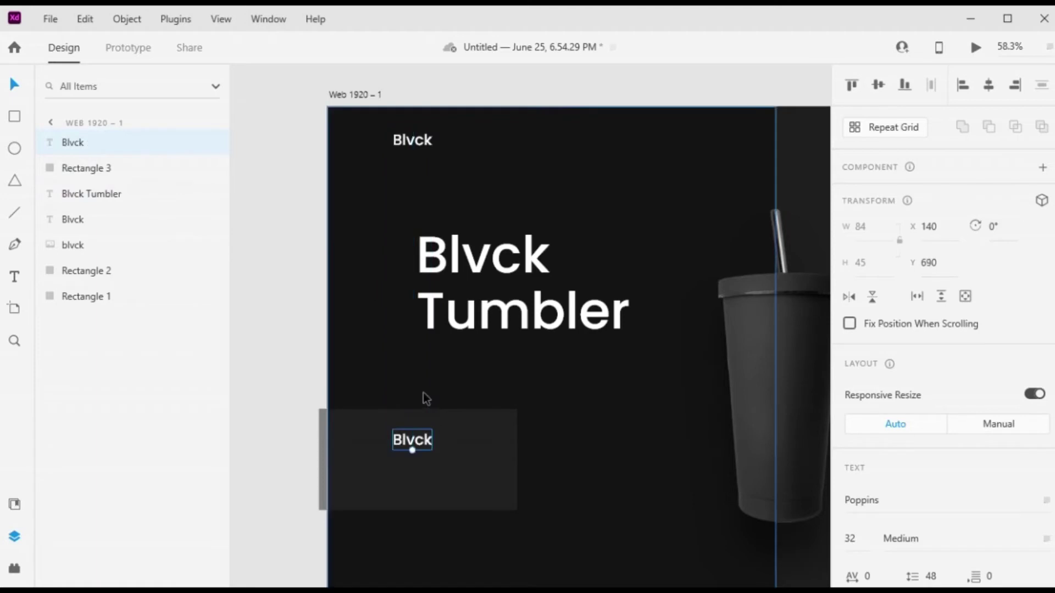
- Change the "Blvck" text on the dark rectangle to "Black Lifestyle Lovers"
{"action": "double_click", "coordinate": [423, 436]}
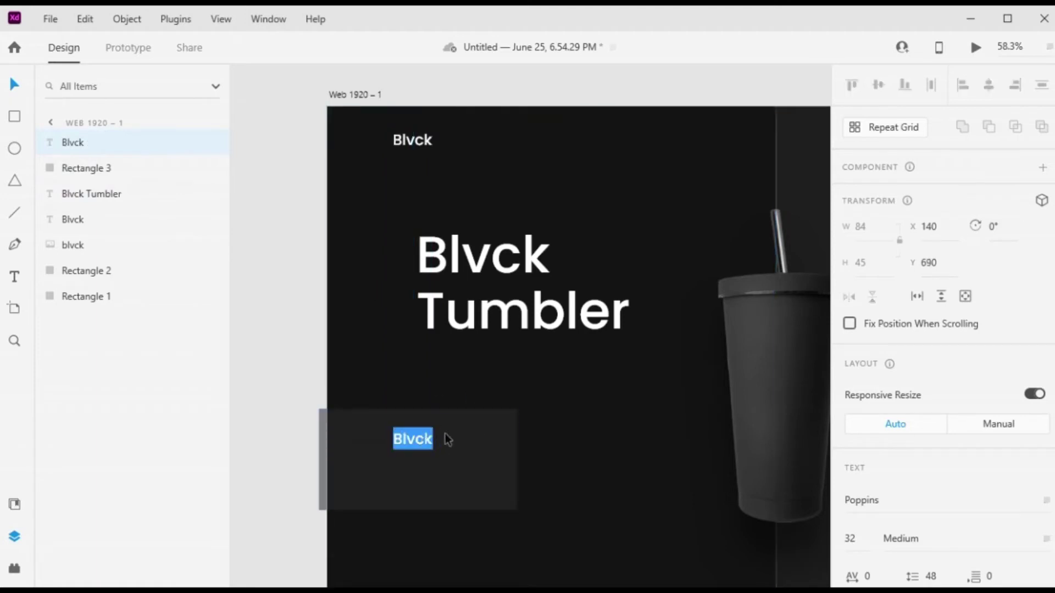
{"action": "type", "text": "Black Lifesty"}
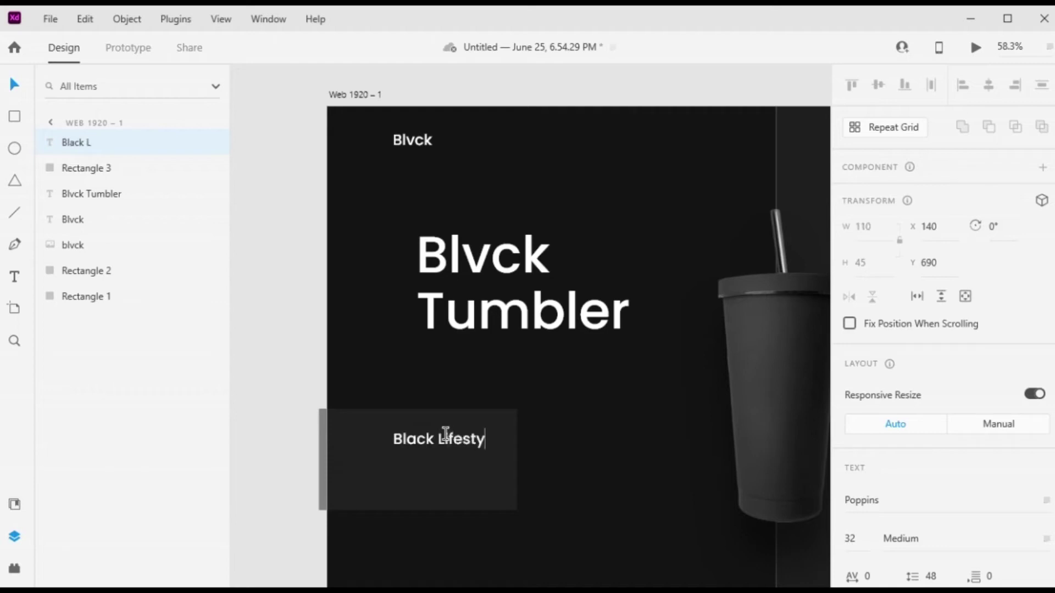
{"action": "type", "text": "le IO"}
{"action": "key", "text": "BackSpace"}
{"action": "key", "text": "BackSpace"}
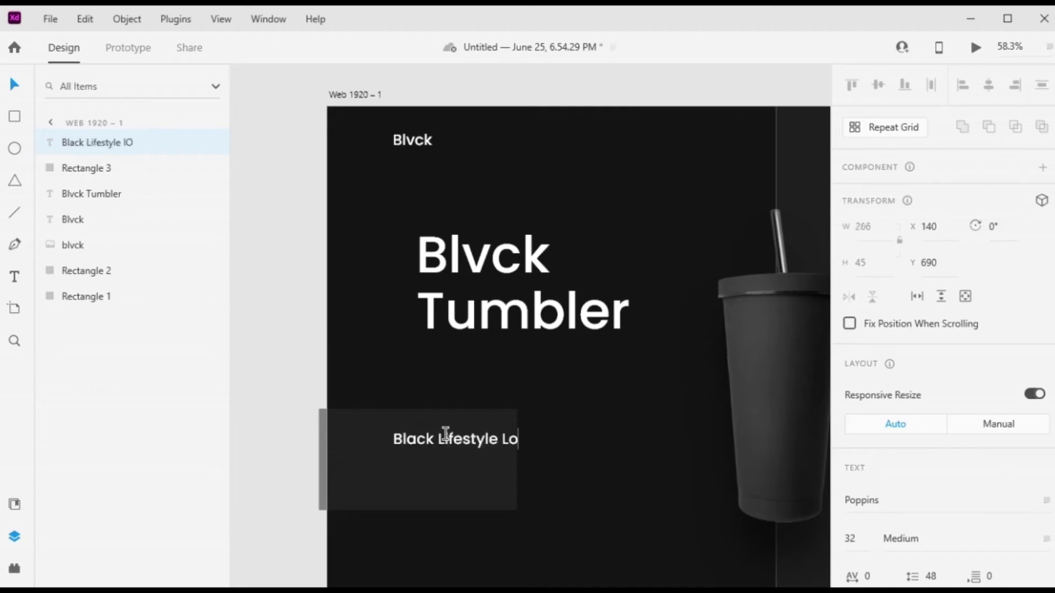
{"action": "left_click", "coordinate": [14, 83]}
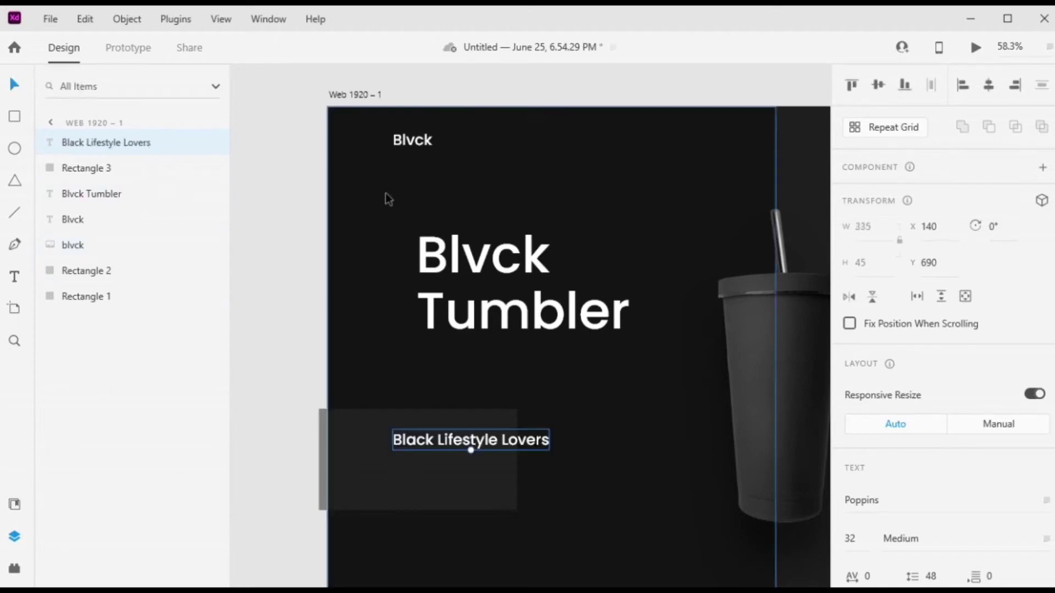
{"action": "left_click", "coordinate": [266, 310]}
- Set the "Black Lifestyle Lovers" caption's font weight to Regular
{"action": "left_click", "coordinate": [530, 450]}
{"action": "scroll", "coordinate": [984, 380], "scroll_direction": "down", "scroll_amount": 3}
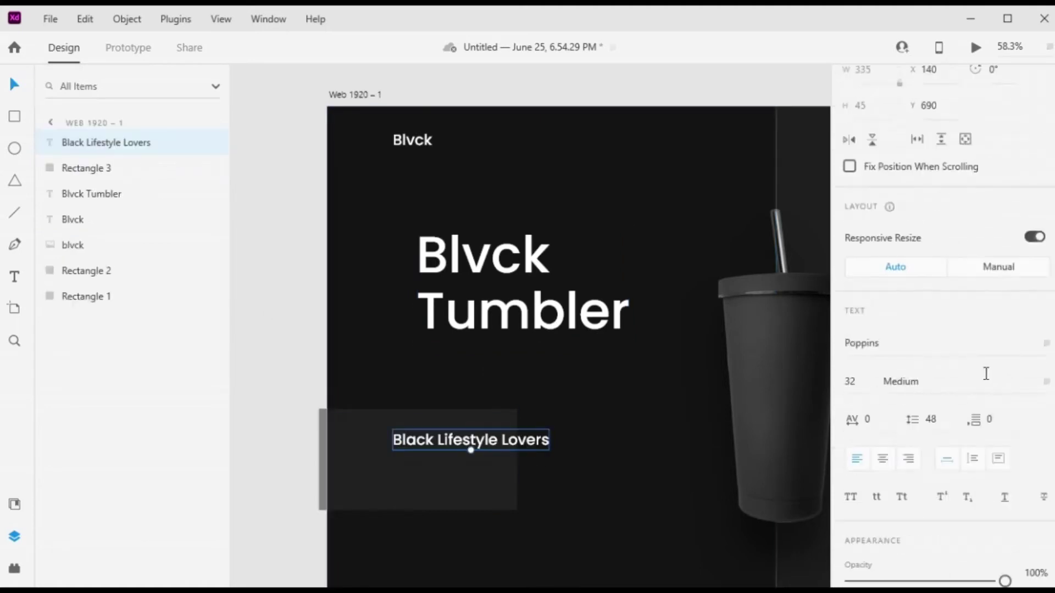
{"action": "left_click", "coordinate": [1041, 387]}
{"action": "left_click", "coordinate": [959, 301]}
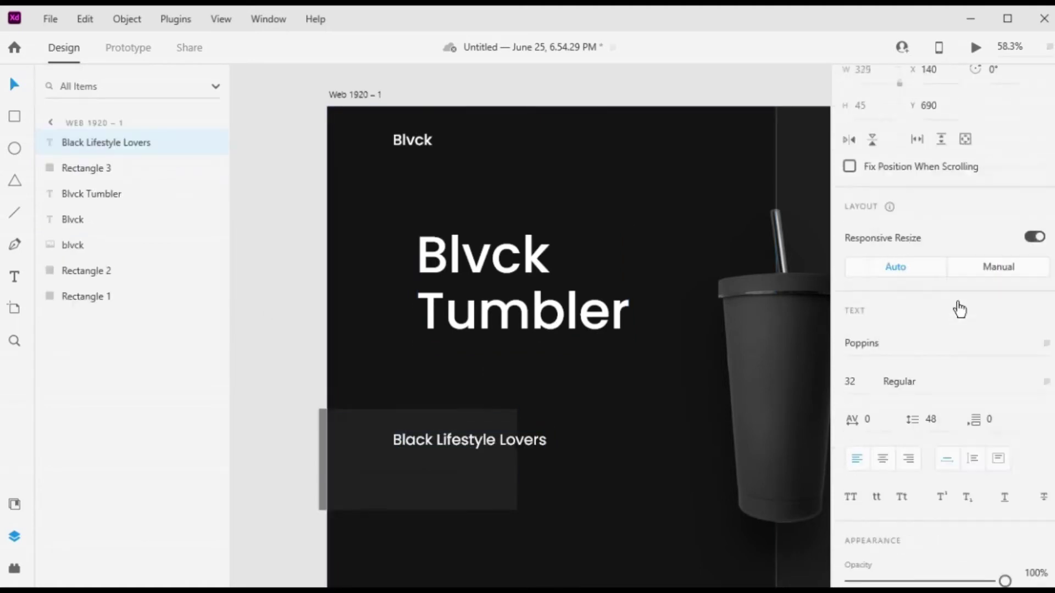
- Duplicate the "Black Lifestyle Lovers" caption and place the copy directly below the original at Y 742
{"action": "key", "text": "ctrl+d"}
{"action": "key", "text": "shift+Down"}
{"action": "key", "text": "shift+Down"}
{"action": "key", "text": "shift+Down"}
{"action": "key", "text": "shift+Down"}
{"action": "key", "text": "shift+Down"}
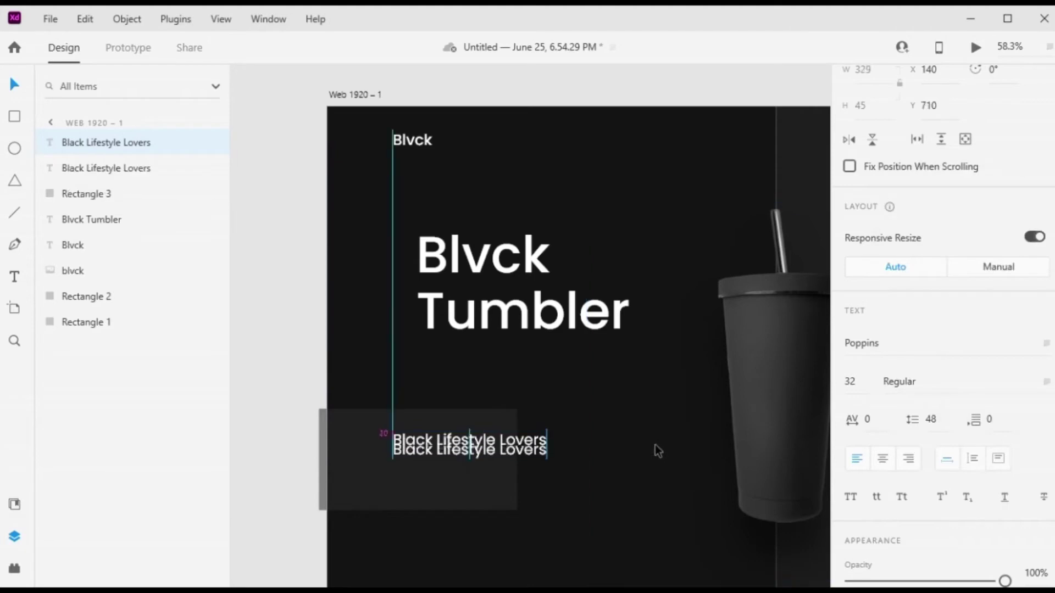
{"action": "key", "text": "Down"}
{"action": "key", "text": "Down"}
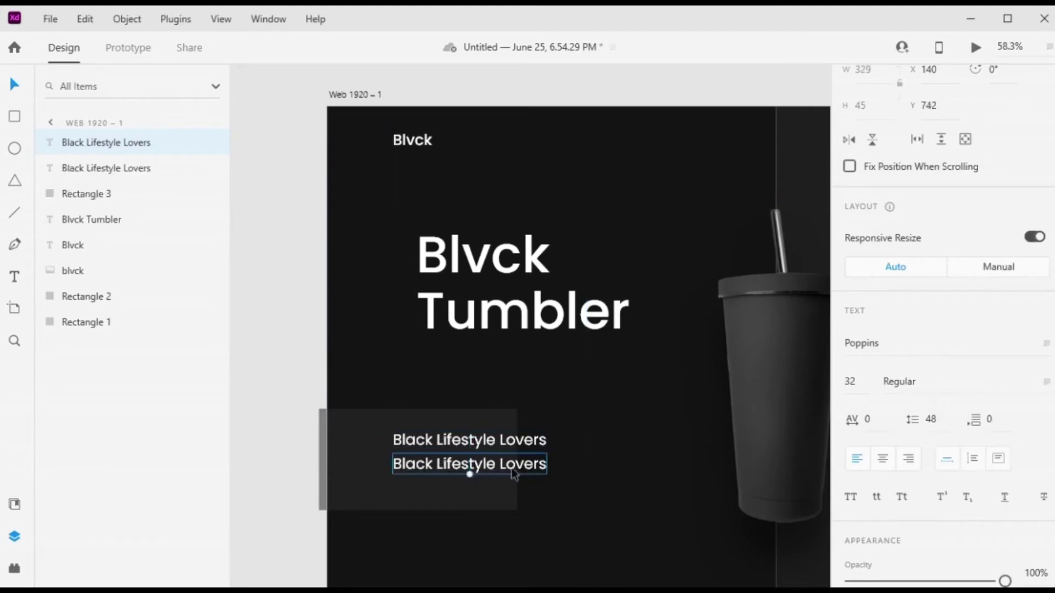
- Replace the lower caption copy with the two-line text "The true family of black. Never get any other color than black"
{"action": "double_click", "coordinate": [526, 462]}
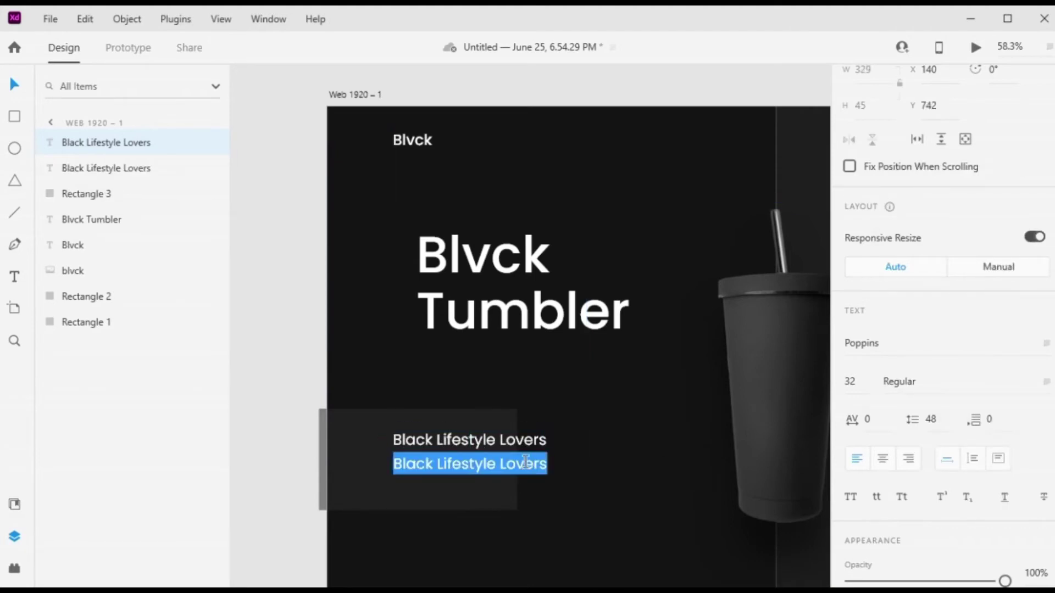
{"action": "type", "text": "The true fa"}
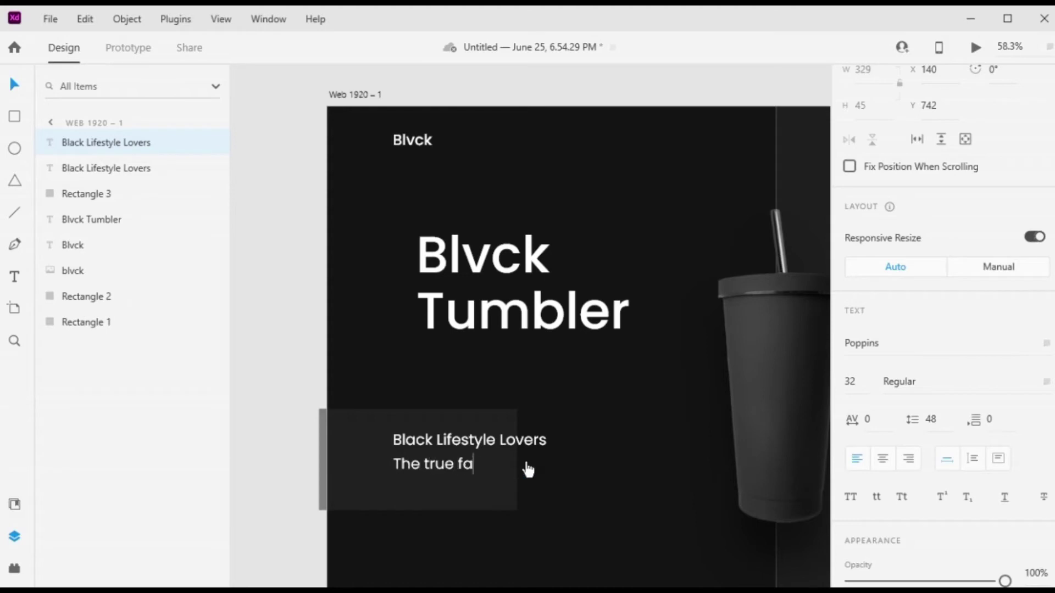
{"action": "type", "text": "mily of black. Never get"}
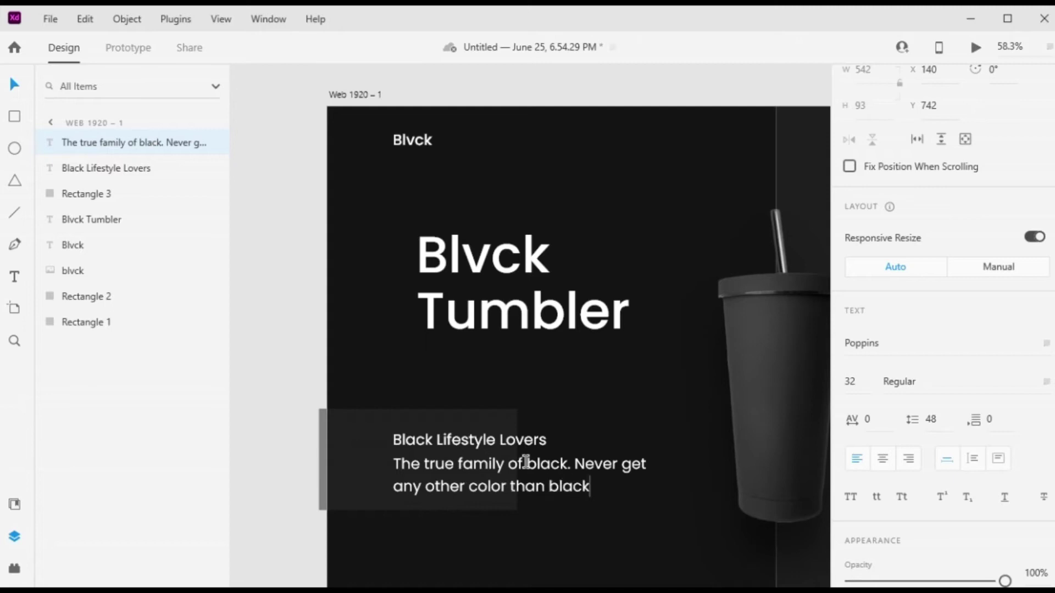
{"action": "key", "text": "Escape"}
- Set the two-line description's font weight to Light
{"action": "scroll", "coordinate": [1013, 302], "scroll_direction": "down", "scroll_amount": 2}
{"action": "left_click", "coordinate": [1033, 303]}
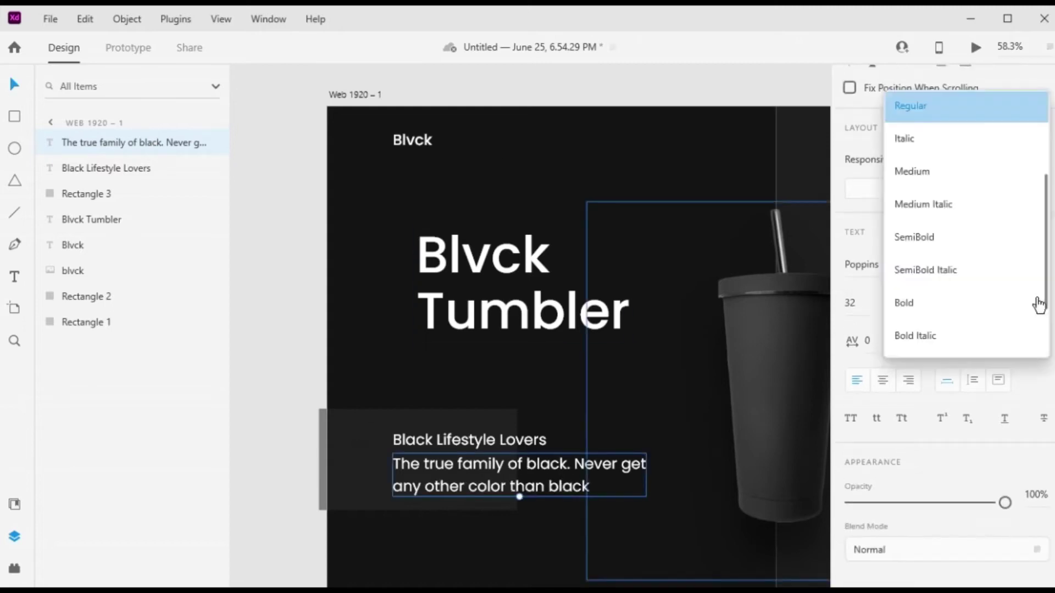
{"action": "scroll", "coordinate": [972, 210], "scroll_direction": "up", "scroll_amount": 3}
{"action": "left_click", "coordinate": [973, 210]}
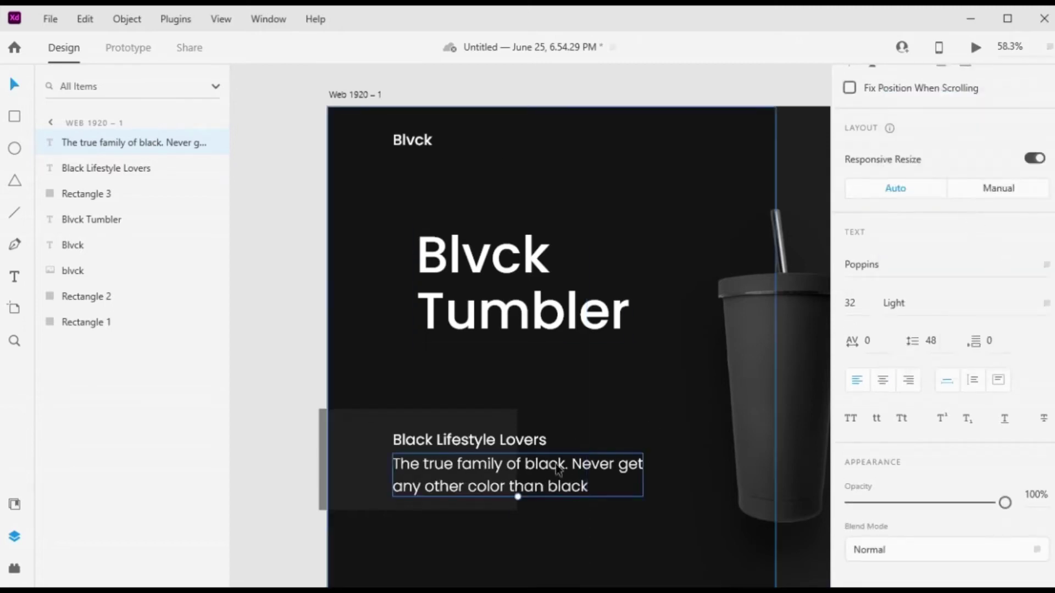
- Reduce the two-line description to font size 22 and align its left edge with the caption above, 14 px below it
{"action": "left_click_drag", "start_coordinate": [518, 497], "coordinate": [518, 483]}
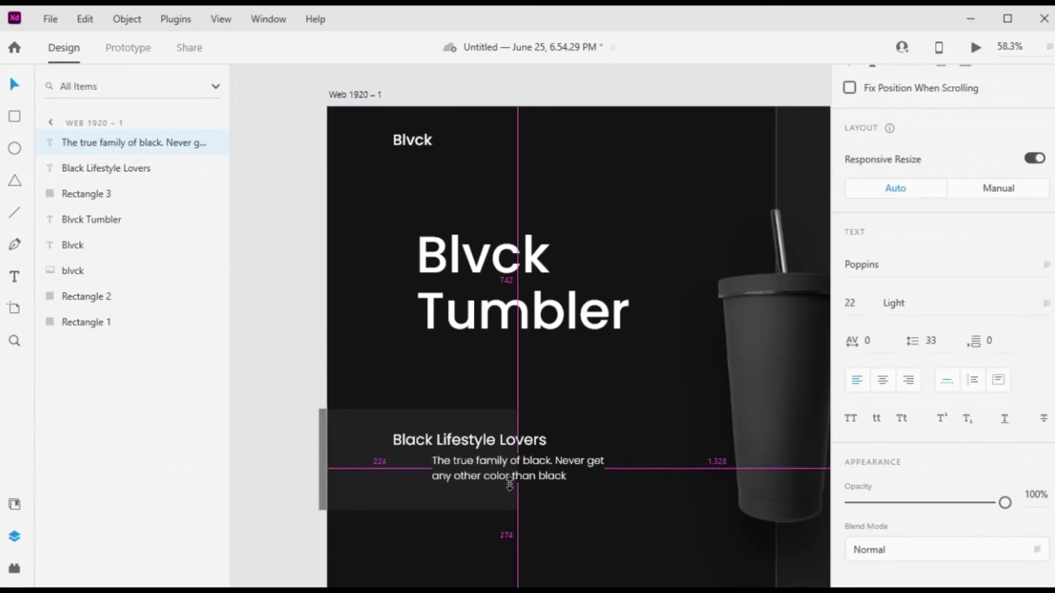
{"action": "left_click_drag", "start_coordinate": [602, 467], "coordinate": [589, 467]}
{"action": "key", "text": "shift+Left"}
{"action": "key", "text": "shift+Left"}
{"action": "key", "text": "shift+Left"}
{"action": "key", "text": "shift+Left"}
{"action": "key", "text": "shift+Left"}
{"action": "key", "text": "shift+Left"}
{"action": "key", "text": "shift+Left"}
{"action": "key", "text": "shift+Left"}
{"action": "key", "text": "shift+Left"}
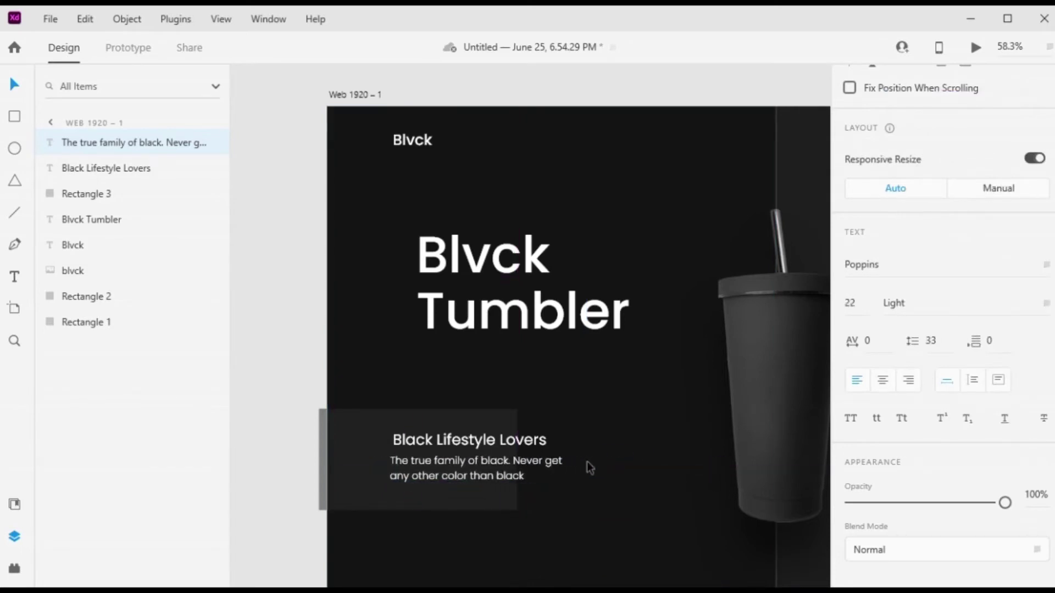
{"action": "key", "text": "Right"}
{"action": "key", "text": "Right"}
{"action": "key", "text": "Right"}
{"action": "key", "text": "Right"}
{"action": "key", "text": "Right"}
{"action": "key", "text": "Right"}
{"action": "key", "text": "Right"}
{"action": "key", "text": "Right"}
{"action": "key", "text": "Right"}
{"action": "key", "text": "Right"}
{"action": "key", "text": "Right"}
{"action": "key", "text": "Right"}
{"action": "key", "text": "Right"}
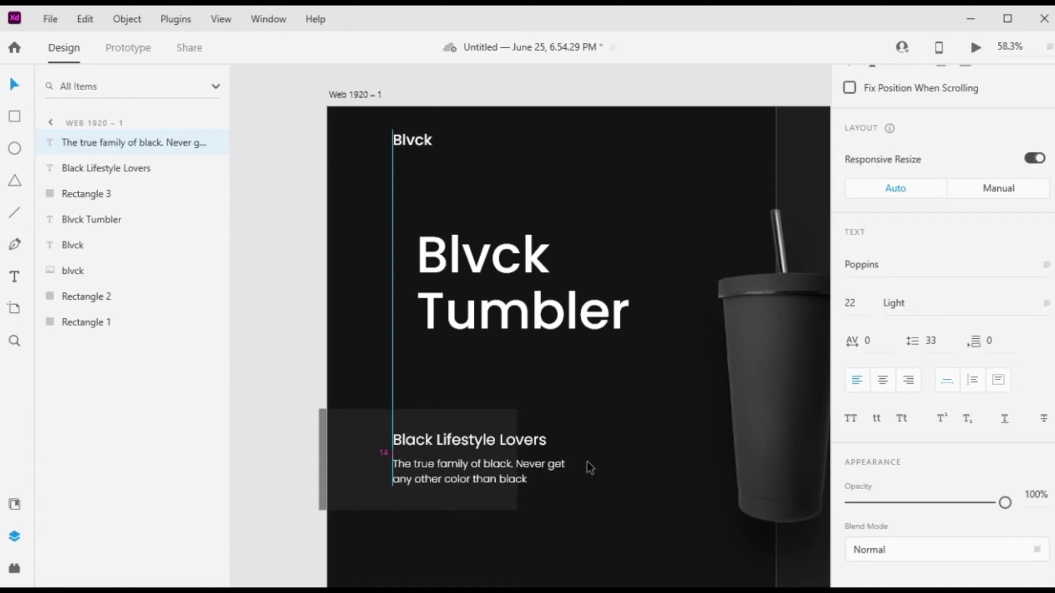
- Set the two-line description's font weight to Thin and deselect it
{"action": "scroll", "coordinate": [590, 447], "scroll_direction": "down", "scroll_amount": 3}
{"action": "scroll", "coordinate": [602, 465], "scroll_direction": "up", "scroll_amount": 3}
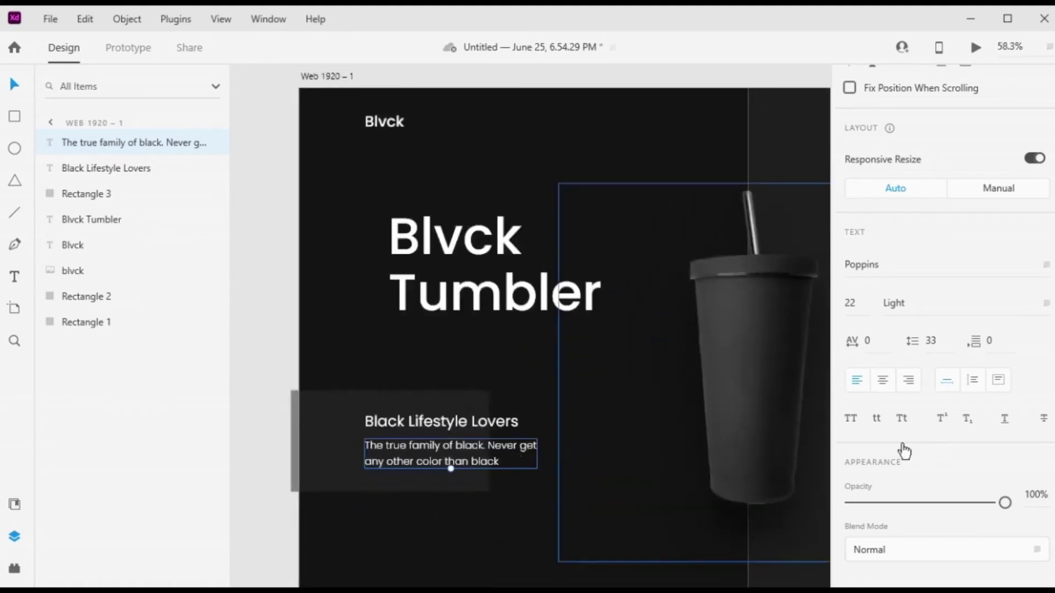
{"action": "left_click", "coordinate": [1046, 304]}
{"action": "left_click", "coordinate": [958, 107]}
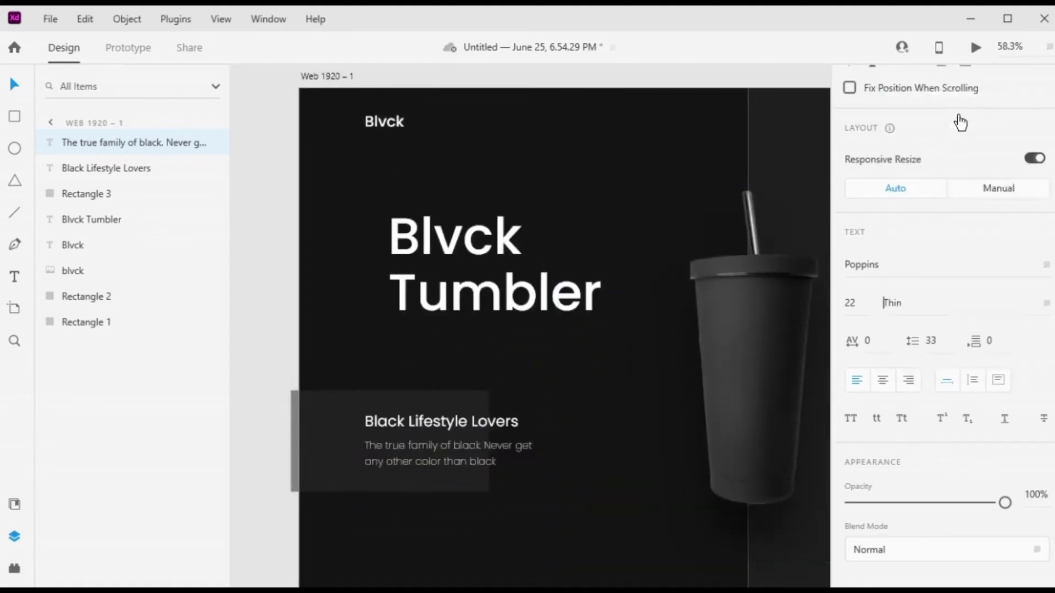
{"action": "left_click", "coordinate": [266, 363]}
{"action": "scroll", "coordinate": [529, 427], "scroll_direction": "down", "scroll_amount": 4}
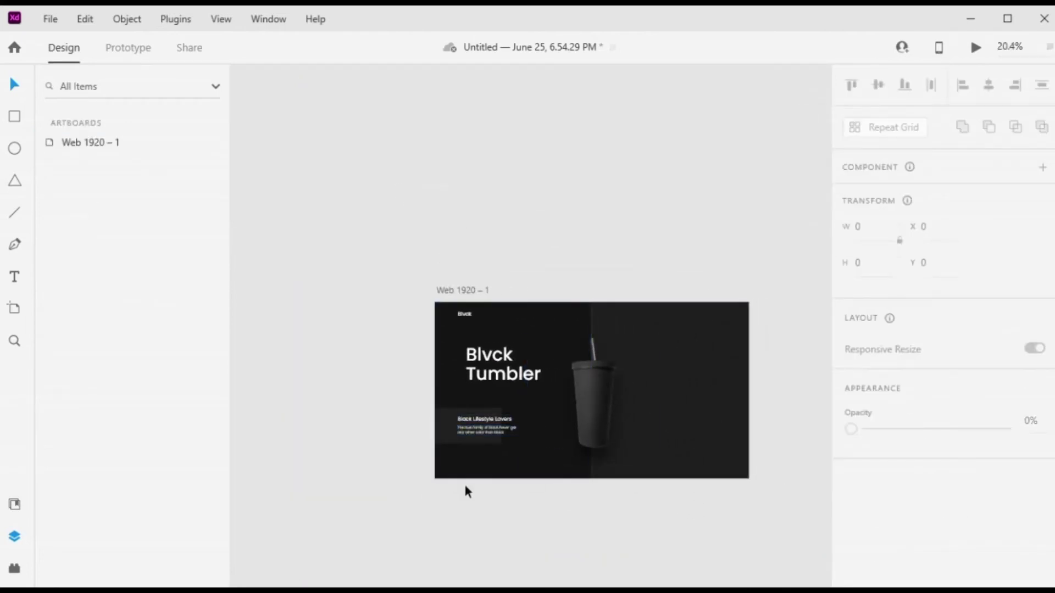
- Draw a long thin rectangle across the artboard's left edge below the dark panel and remove its border
{"action": "scroll", "coordinate": [465, 486], "scroll_direction": "up", "scroll_amount": 4}
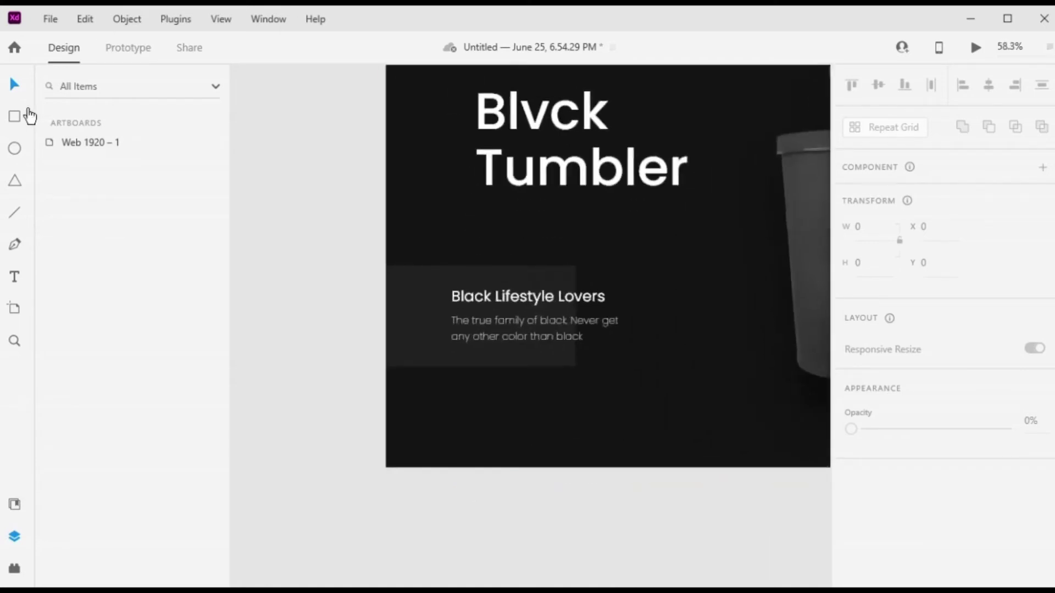
{"action": "mouse_move", "coordinate": [373, 423]}
{"action": "left_mouse_down"}
{"action": "mouse_move", "coordinate": [447, 440]}
{"action": "mouse_move", "coordinate": [543, 440]}
{"action": "mouse_move", "coordinate": [515, 441]}
{"action": "left_mouse_up"}
{"action": "left_click", "coordinate": [14, 85]}
{"action": "scroll", "coordinate": [1011, 322], "scroll_direction": "down", "scroll_amount": 6}
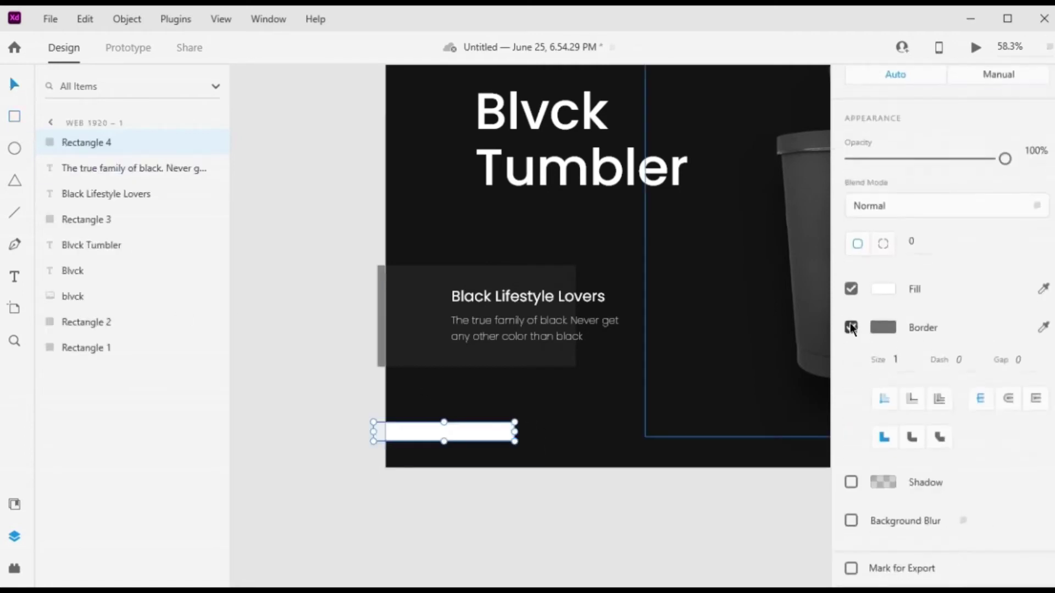
{"action": "left_click", "coordinate": [851, 328]}
- Fill the thin rectangle below the dark panel with a bright red
{"action": "scroll", "coordinate": [851, 329], "scroll_direction": "up", "scroll_amount": 3}
{"action": "left_click", "coordinate": [883, 406]}
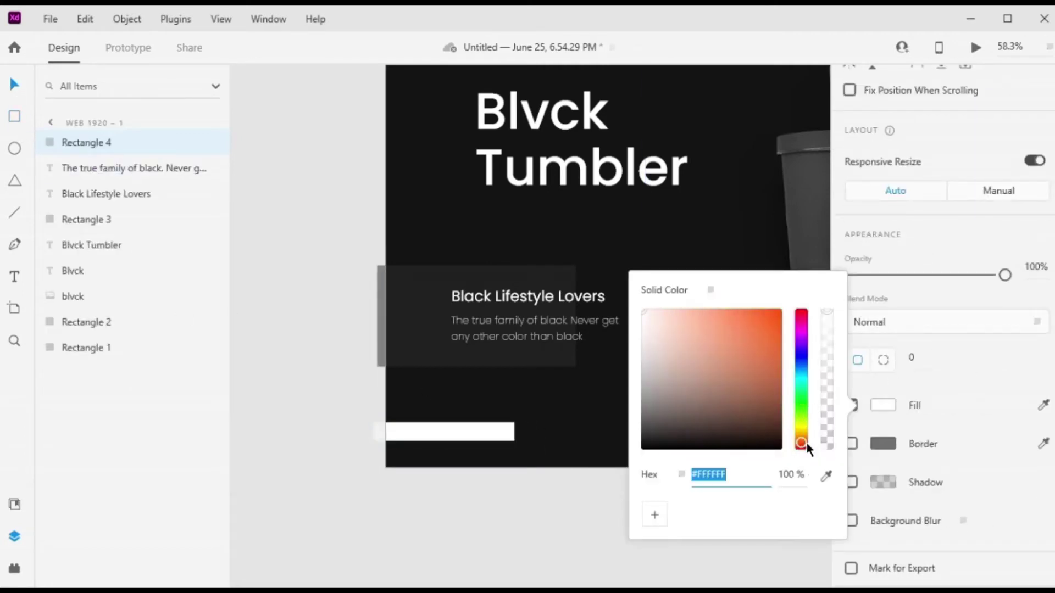
{"action": "left_click_drag", "start_coordinate": [766, 315], "coordinate": [797, 317]}
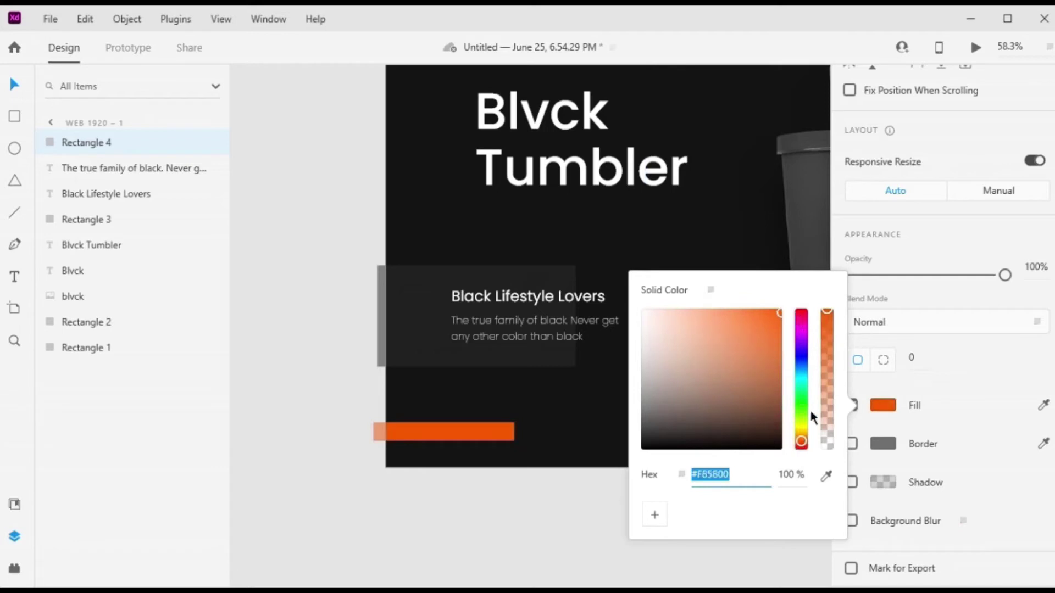
{"action": "left_click_drag", "start_coordinate": [803, 421], "coordinate": [803, 450]}
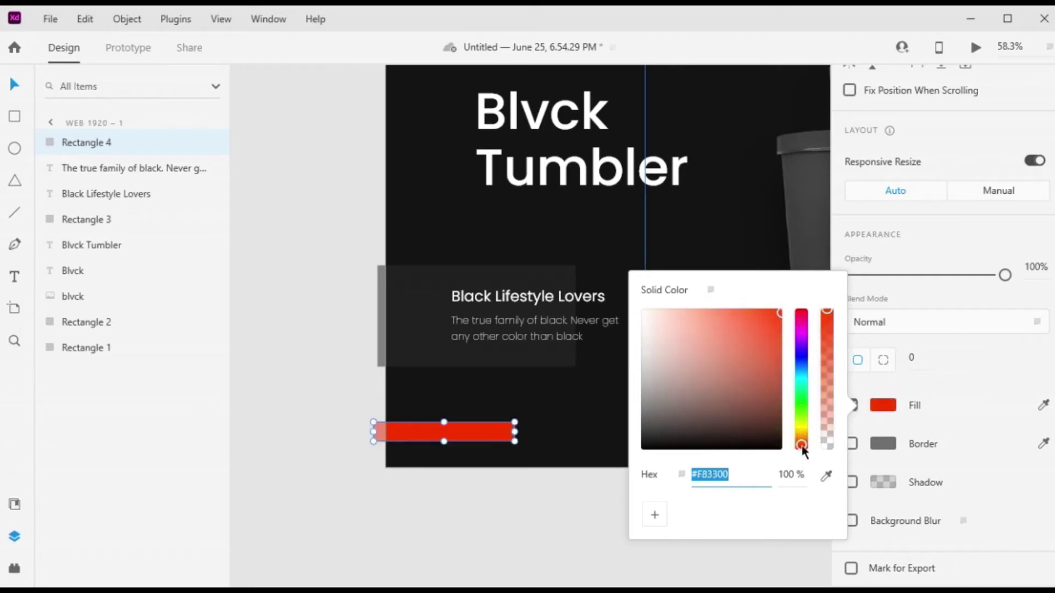
{"action": "left_click", "coordinate": [309, 409]}
- Duplicate the "Black Lifestyle Lovers" caption and place the copy over the red bar at X 140, Y 970
{"action": "scroll", "coordinate": [601, 463], "scroll_direction": "down", "scroll_amount": 4}
{"action": "scroll", "coordinate": [600, 463], "scroll_direction": "up", "scroll_amount": 5}
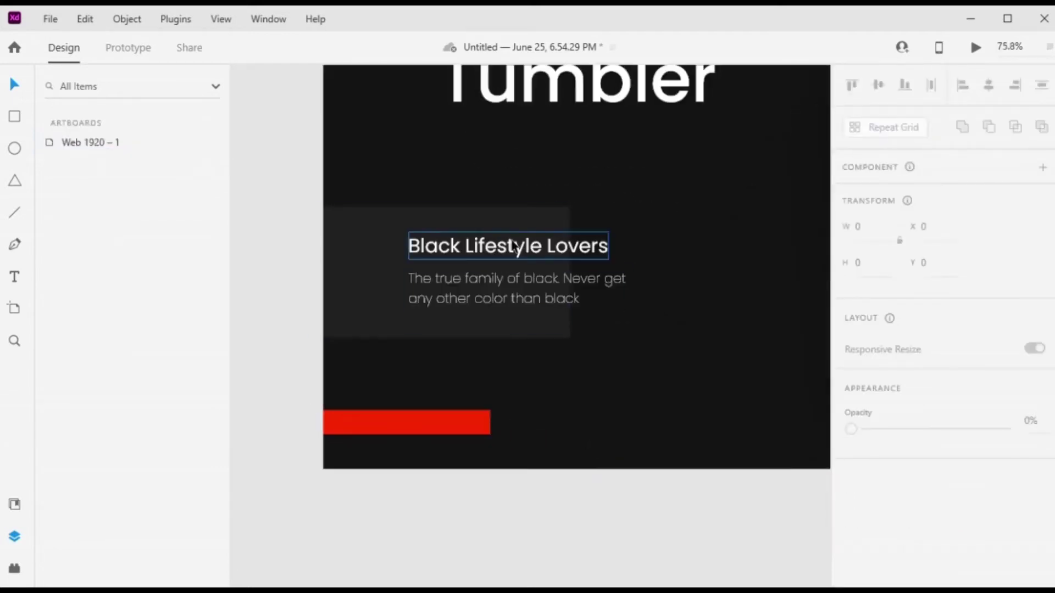
{"action": "left_click", "coordinate": [509, 249]}
{"action": "left_click_drag", "start_coordinate": [518, 247], "coordinate": [518, 418]}
- Change the caption copy on the red bar to "Blvck Life" and shrink it to font size 14
{"action": "double_click", "coordinate": [593, 421]}
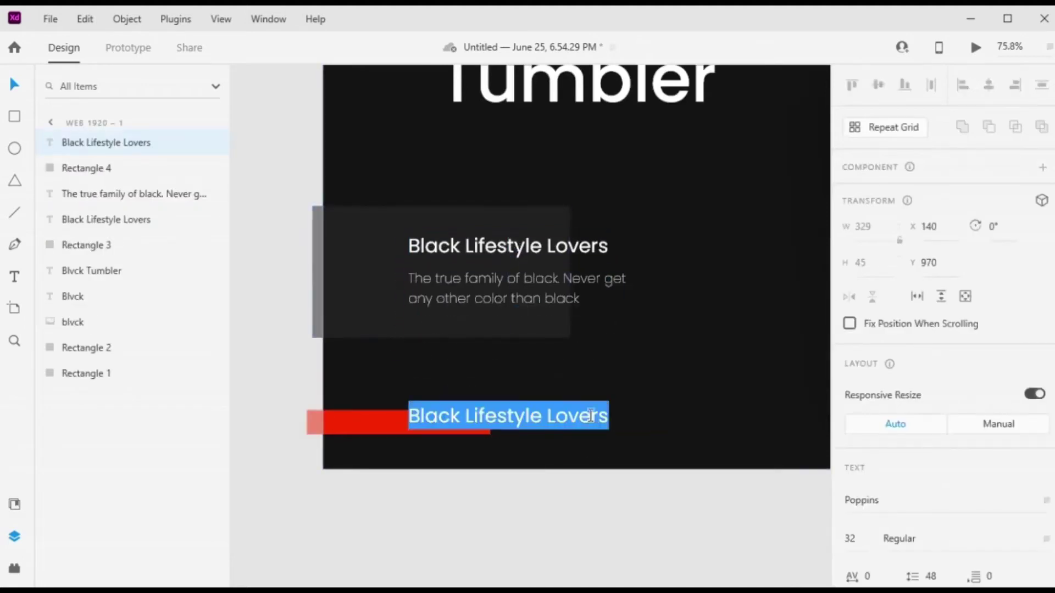
{"action": "type", "text": "Blvck"}
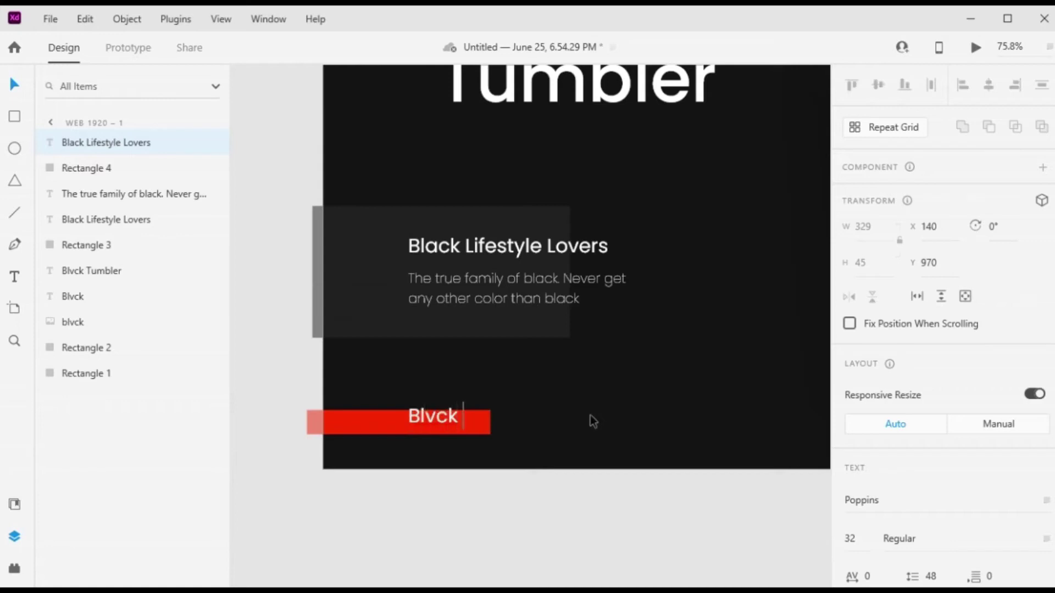
{"action": "type", "text": " Life"}
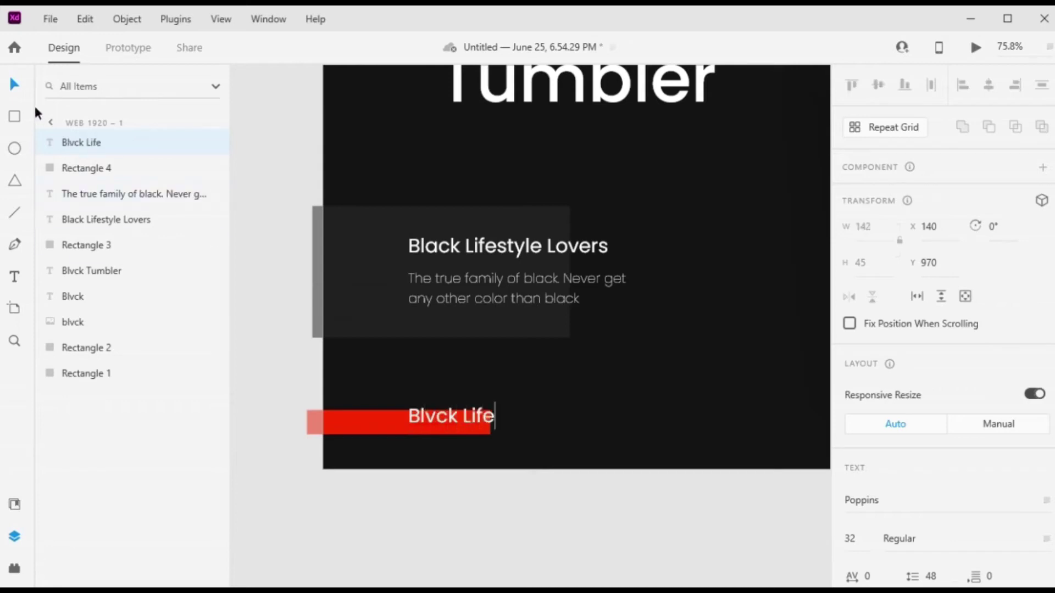
{"action": "key", "text": "Escape"}
{"action": "left_click_drag", "start_coordinate": [449, 430], "coordinate": [439, 413]}
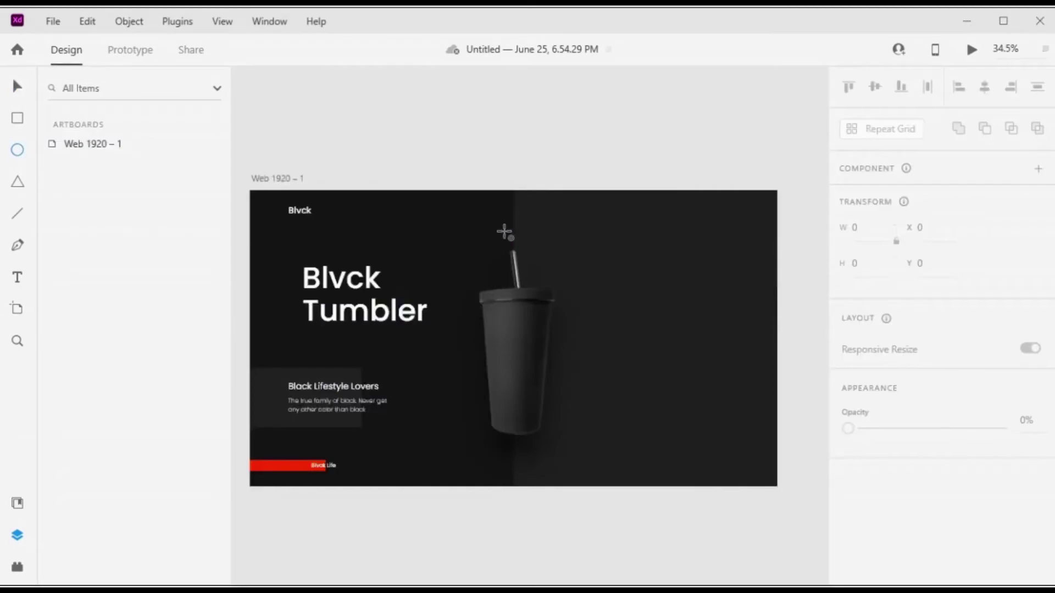
- Draw a circle about 336 px across over the top of the cup and place it at X 902, Y 133
{"action": "left_click_drag", "start_coordinate": [502, 231], "coordinate": [592, 329]}
{"action": "key", "text": "v"}
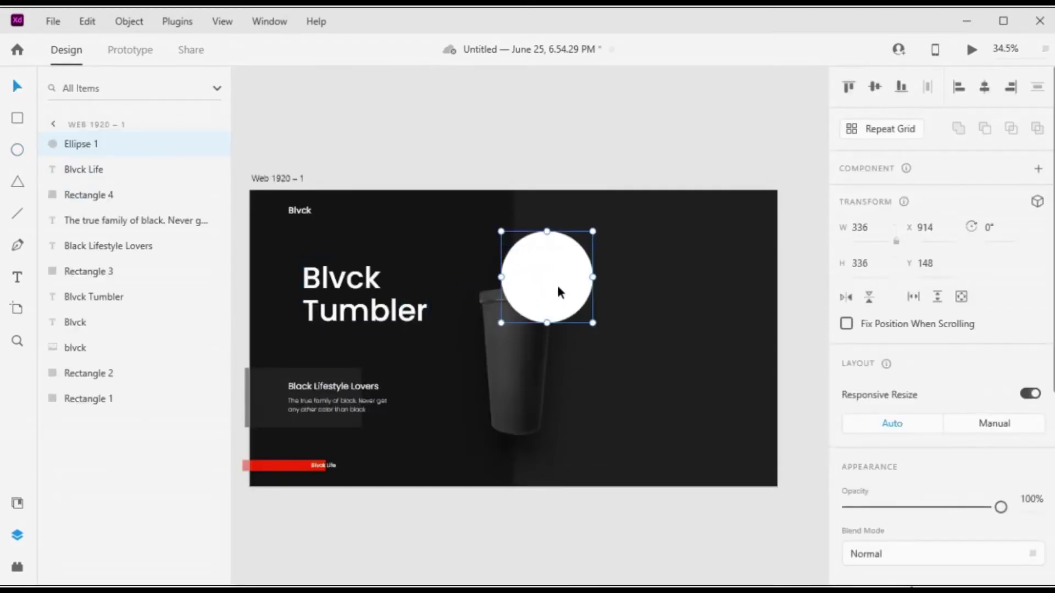
{"action": "left_click_drag", "start_coordinate": [556, 282], "coordinate": [555, 283]}
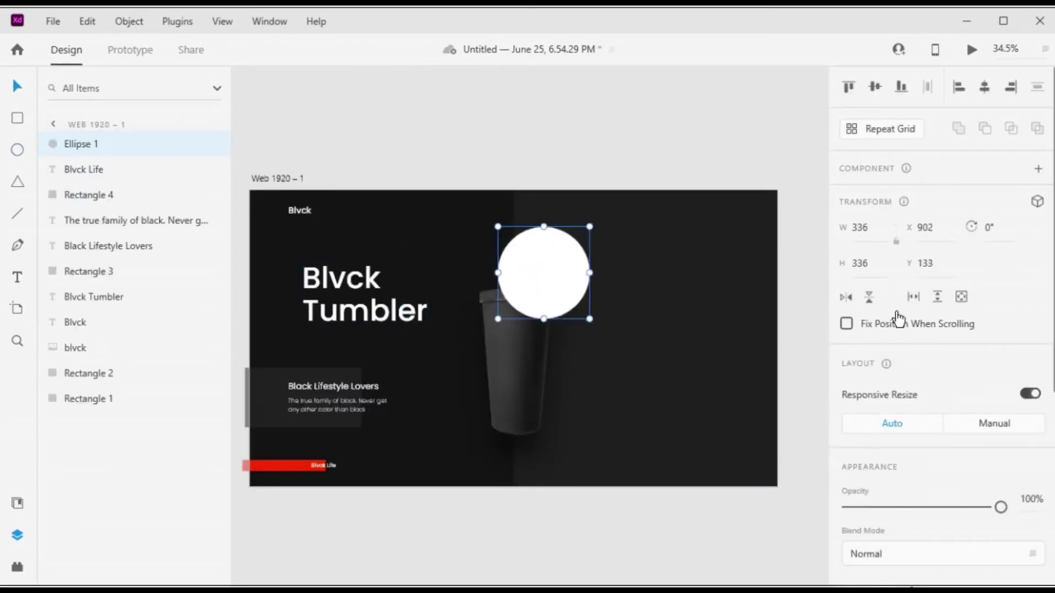
- Remove the circle's border and move the circle beneath the cup image in the layer order
{"action": "scroll", "coordinate": [898, 318], "scroll_direction": "down", "scroll_amount": 5}
{"action": "left_click", "coordinate": [848, 328]}
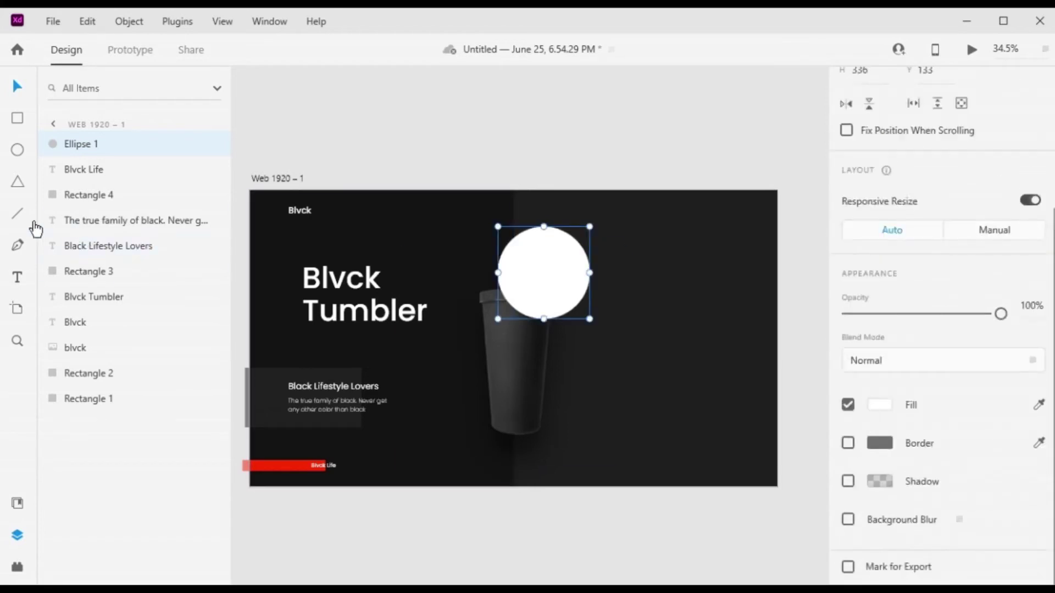
{"action": "left_click_drag", "start_coordinate": [94, 143], "coordinate": [115, 349]}
{"action": "key", "text": "Escape"}
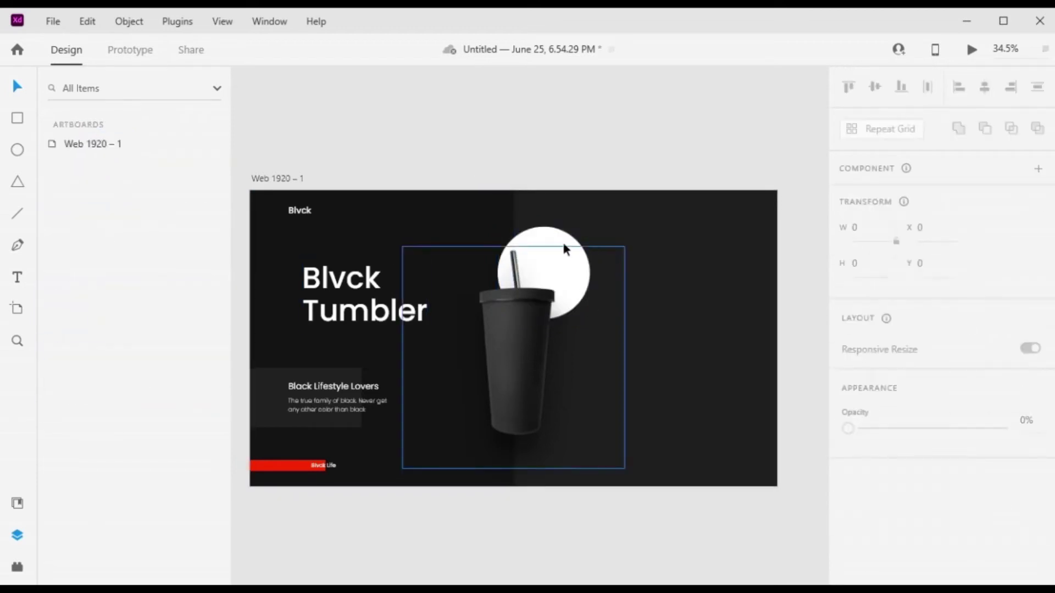
- Fill the circle behind the cup with the red sampled from the bar below the dark panel, #FB2A00
{"action": "left_click", "coordinate": [564, 248]}
{"action": "scroll", "coordinate": [893, 370], "scroll_direction": "down", "scroll_amount": 4}
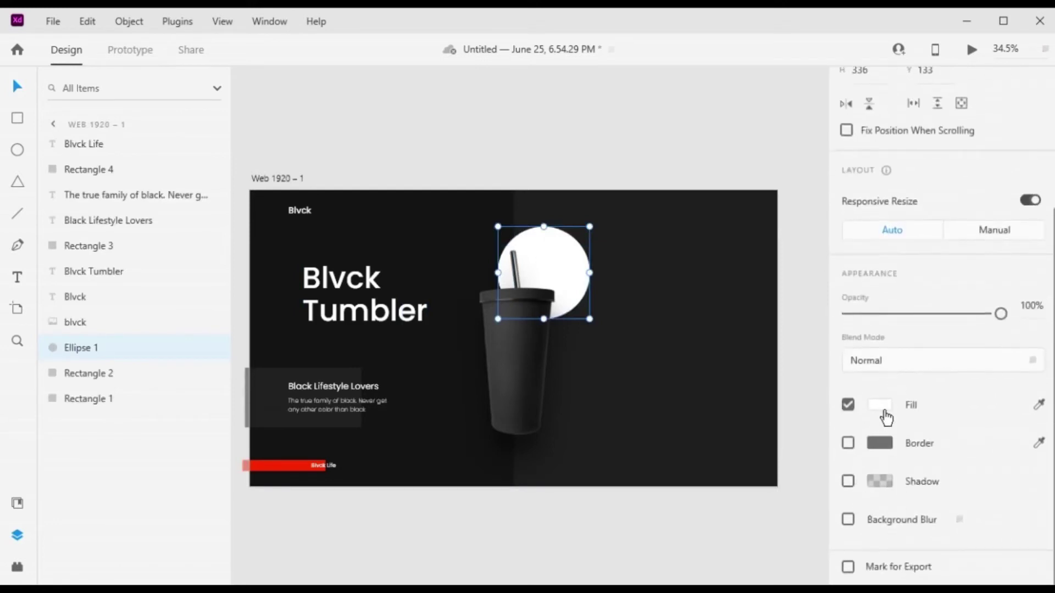
{"action": "left_click", "coordinate": [883, 409]}
{"action": "left_click", "coordinate": [822, 476]}
{"action": "left_click", "coordinate": [278, 466]}
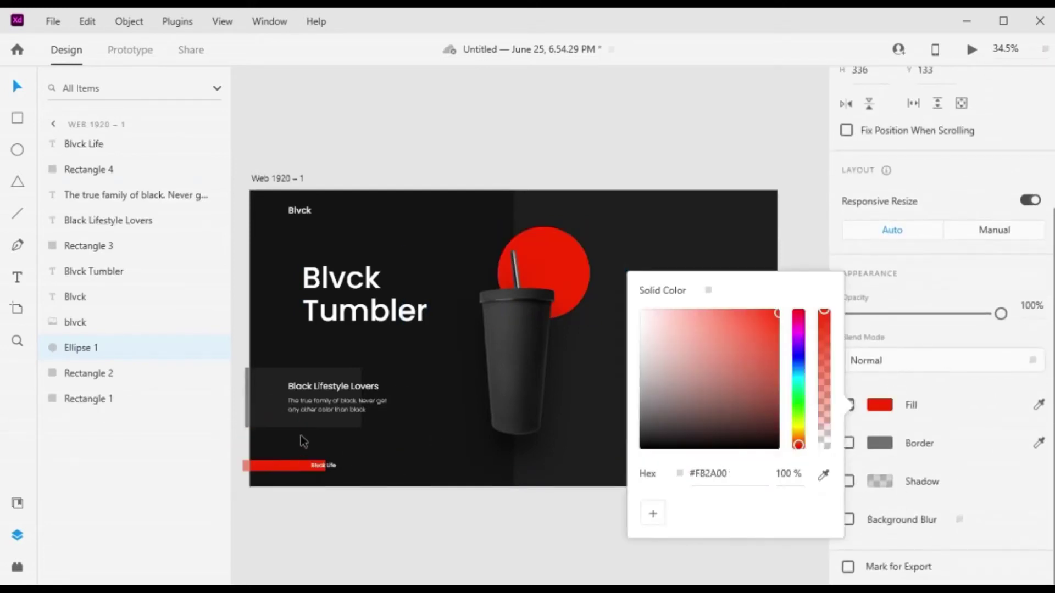
{"action": "left_click", "coordinate": [17, 96]}
{"action": "left_click", "coordinate": [410, 164]}
{"action": "scroll", "coordinate": [464, 464], "scroll_direction": "down", "scroll_amount": 3}
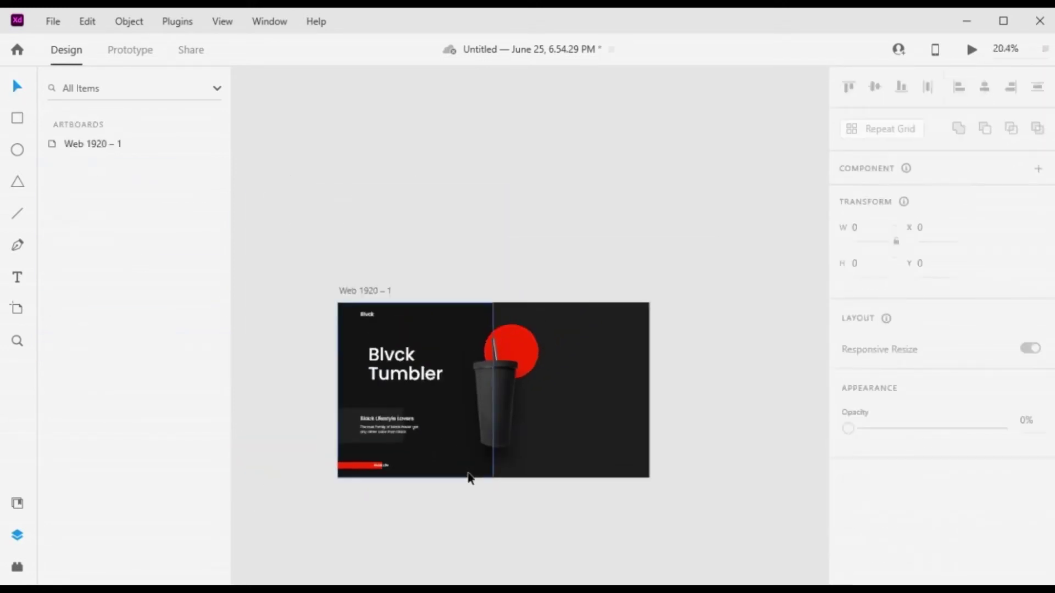
{"action": "scroll", "coordinate": [468, 477], "scroll_direction": "up", "scroll_amount": 3}
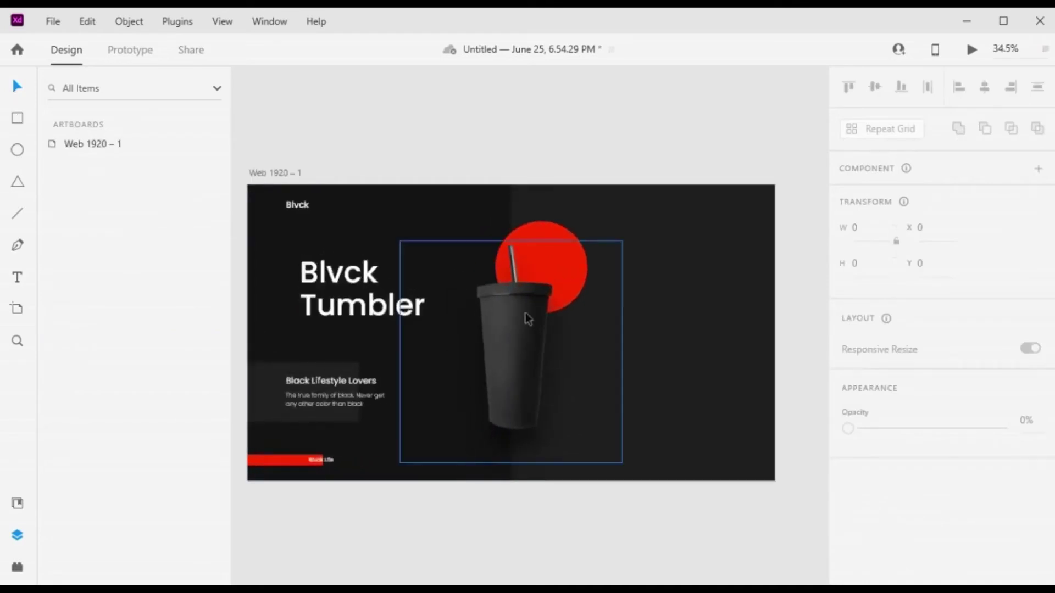
- Duplicate the "Blvck" logo text, enlarge the copy to about font size 289, and place it across the top of the artboard's right half
{"action": "left_click", "coordinate": [311, 210]}
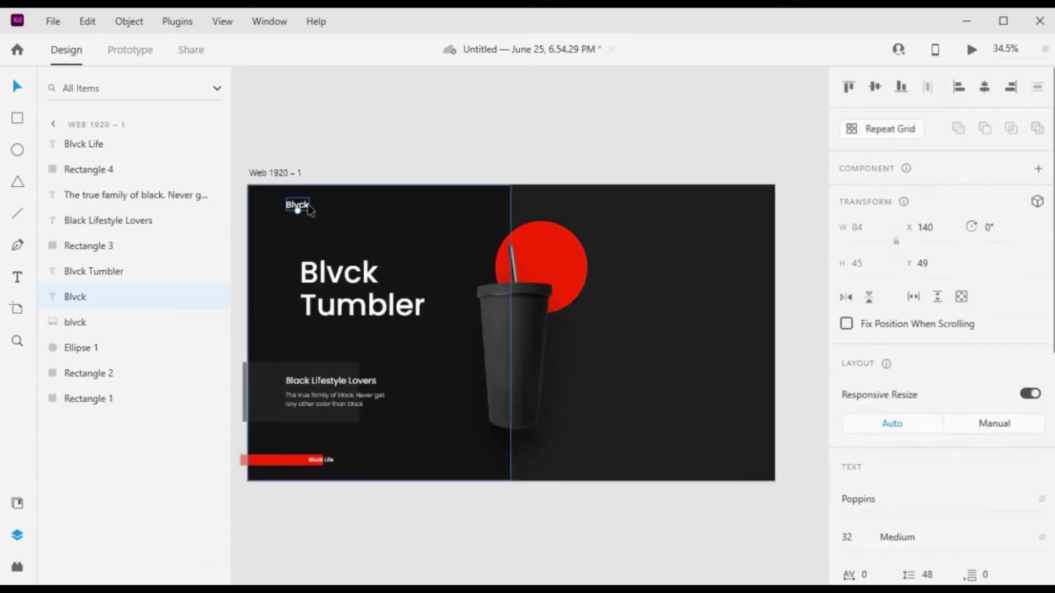
{"action": "key", "text": "shift+Right"}
{"action": "key", "text": "shift+Right"}
{"action": "key", "text": "shift+Right"}
{"action": "key", "text": "shift+Right"}
{"action": "key", "text": "shift+Right"}
{"action": "key", "text": "shift+Right"}
{"action": "key", "text": "shift+Right"}
{"action": "key", "text": "shift+Right"}
{"action": "key", "text": "shift+Right"}
{"action": "key", "text": "shift+Right"}
{"action": "key", "text": "shift+Right"}
{"action": "key", "text": "shift+Right"}
{"action": "key", "text": "shift+Right"}
{"action": "key", "text": "shift+Right"}
{"action": "key", "text": "shift+Right"}
{"action": "key", "text": "shift+Right"}
{"action": "key", "text": "shift+Right"}
{"action": "key", "text": "shift+Right"}
{"action": "key", "text": "shift+Right"}
{"action": "key", "text": "shift+Right"}
{"action": "key", "text": "shift+Right"}
{"action": "key", "text": "shift+Right"}
{"action": "key", "text": "shift+Right"}
{"action": "key", "text": "shift+Right"}
{"action": "key", "text": "shift+Right"}
{"action": "key", "text": "shift+Right"}
{"action": "key", "text": "shift+Right"}
{"action": "key", "text": "shift+Right"}
{"action": "key", "text": "shift+Right"}
{"action": "key", "text": "shift+Right"}
{"action": "key", "text": "shift+Right"}
{"action": "key", "text": "shift+Right"}
{"action": "key", "text": "shift+Right"}
{"action": "key", "text": "shift+Right"}
{"action": "key", "text": "shift+Right"}
{"action": "key", "text": "shift+Right"}
{"action": "key", "text": "shift+Right"}
{"action": "key", "text": "shift+Right"}
{"action": "key", "text": "shift+Right"}
{"action": "key", "text": "shift+Right"}
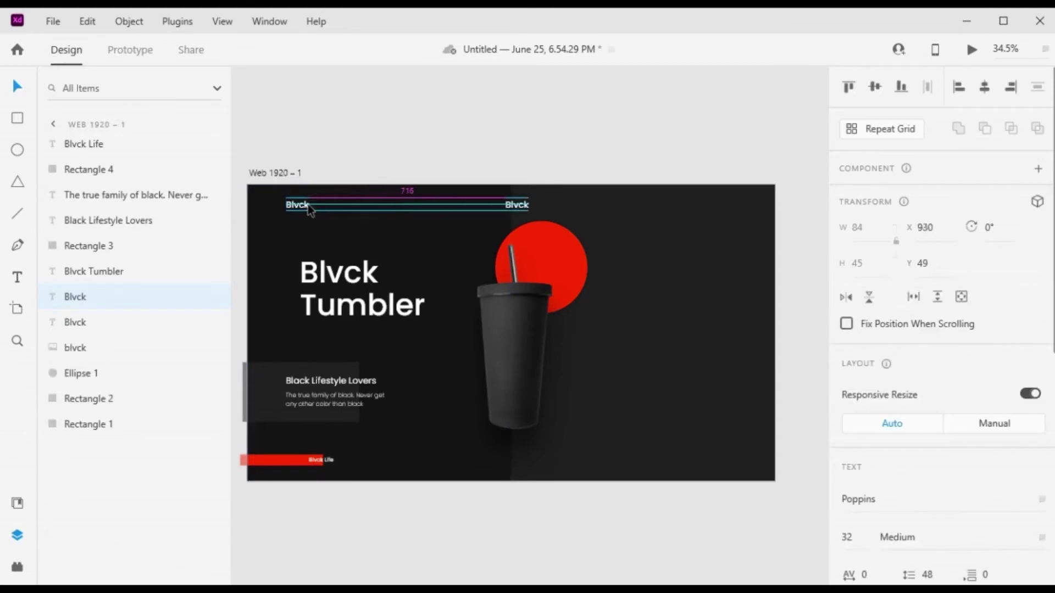
{"action": "left_click_drag", "start_coordinate": [517, 212], "coordinate": [652, 310]}
{"action": "left_click_drag", "start_coordinate": [588, 252], "coordinate": [686, 210]}
- Fill the enlarged "Blvck" text with the right background's sampled dark grey, #1E1E1E, and shift the shade slightly lighter
{"action": "scroll", "coordinate": [921, 344], "scroll_direction": "down", "scroll_amount": 6}
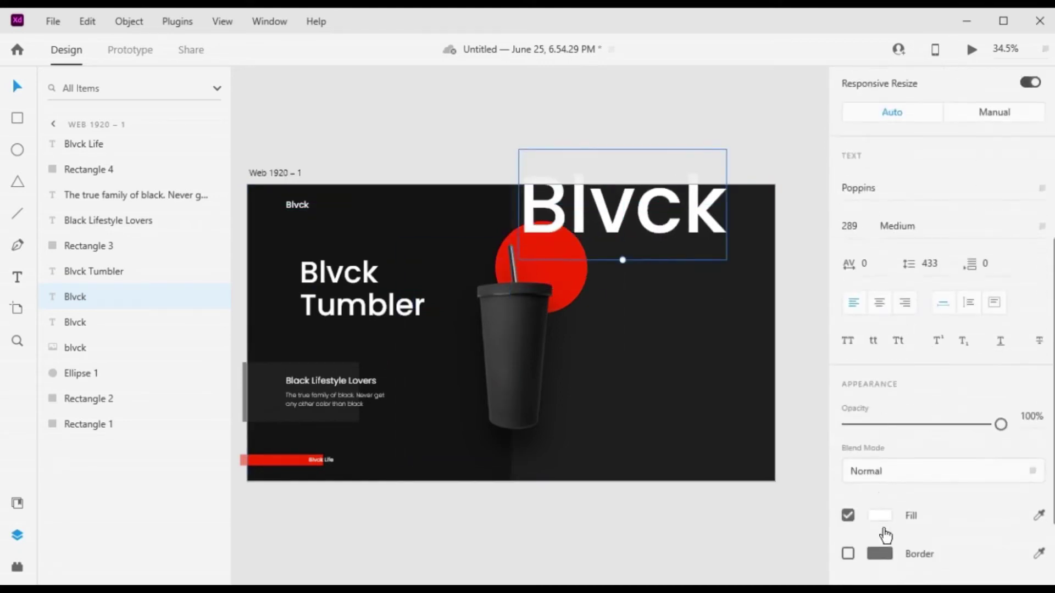
{"action": "left_click", "coordinate": [879, 515]}
{"action": "left_click", "coordinate": [823, 522]}
{"action": "left_click", "coordinate": [733, 327]}
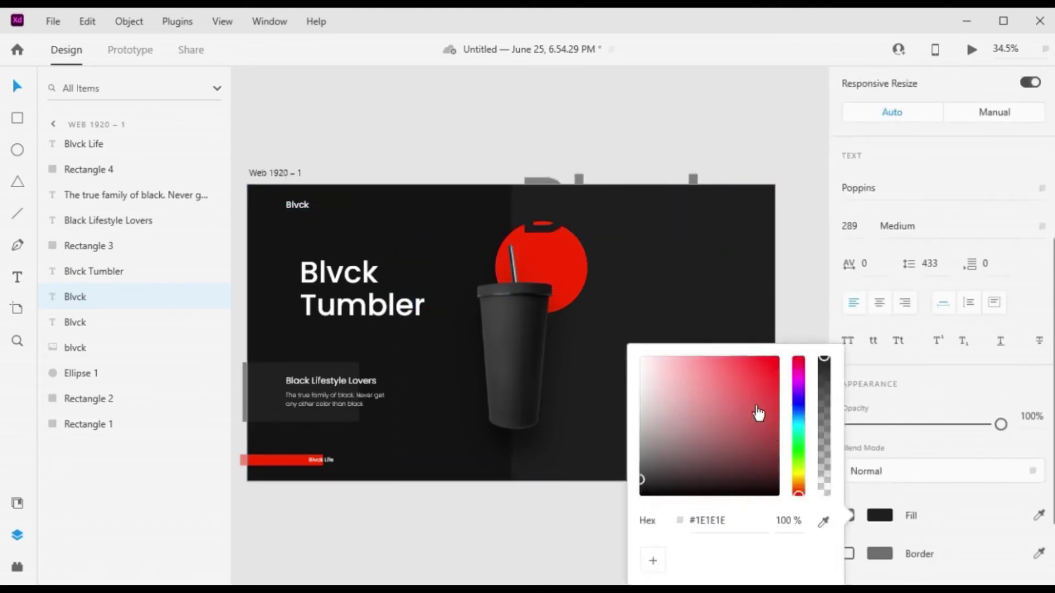
{"action": "left_click_drag", "start_coordinate": [640, 478], "coordinate": [636, 474]}
{"action": "left_click", "coordinate": [667, 111]}
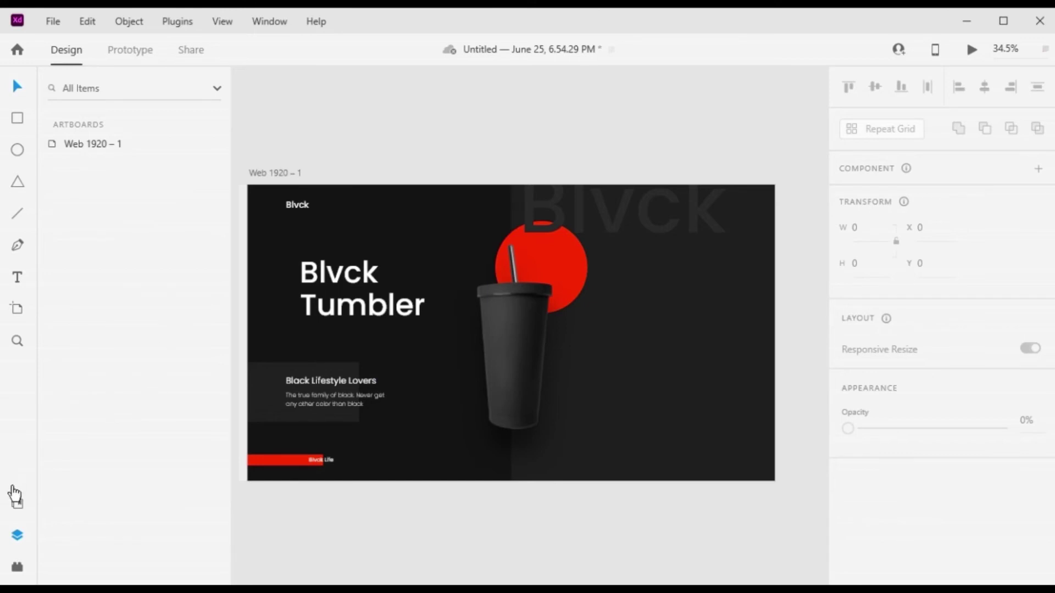
- Move the enlarged "Blvck" text beneath the red circle in the layer order
{"action": "left_click", "coordinate": [598, 213]}
{"action": "left_click_drag", "start_coordinate": [89, 298], "coordinate": [92, 383]}
{"action": "left_click", "coordinate": [360, 97]}
- Darken the fill of the enlarged "Blvck" text behind the circle
{"action": "left_click", "coordinate": [658, 246]}
{"action": "scroll", "coordinate": [906, 296], "scroll_direction": "down", "scroll_amount": 5}
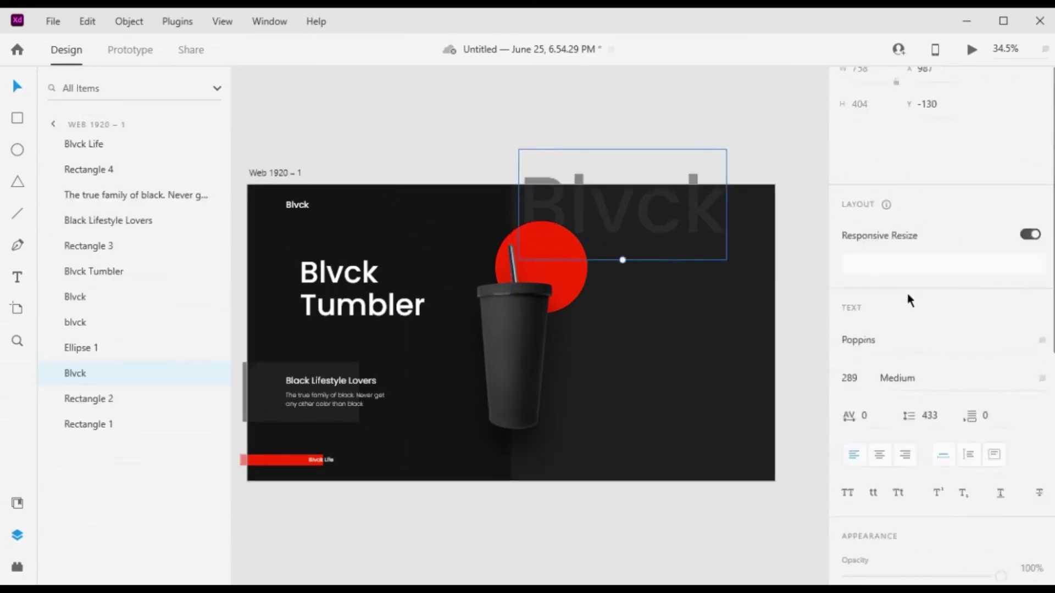
{"action": "left_click", "coordinate": [870, 409]}
{"action": "left_click_drag", "start_coordinate": [680, 374], "coordinate": [594, 427]}
{"action": "key", "text": "Escape"}
{"action": "key", "text": "Escape"}
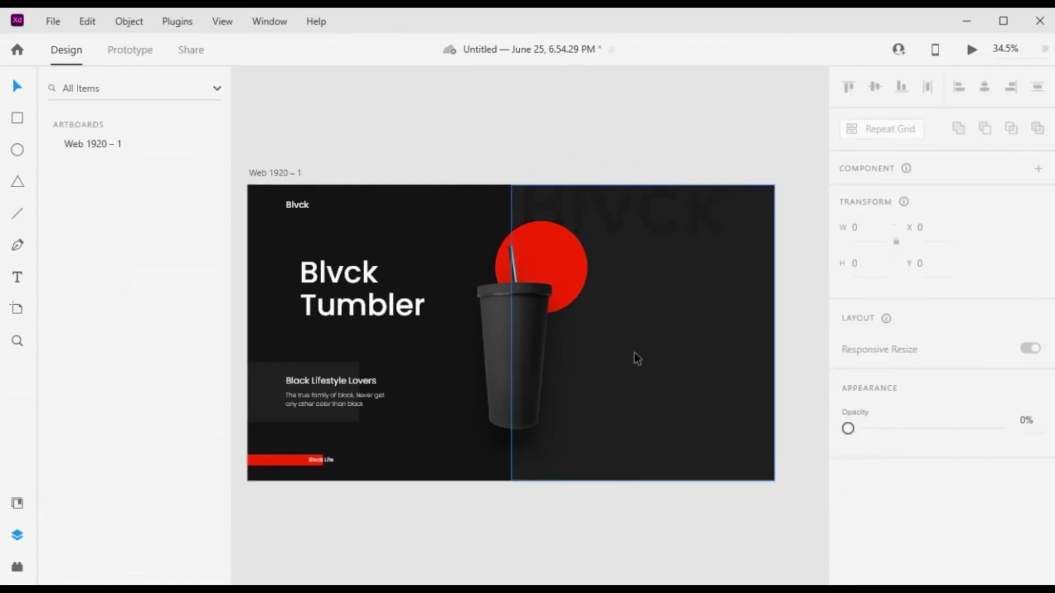
- Delete the enlarged "Blvck" background text from the artboard's right half
{"action": "left_click", "coordinate": [706, 208]}
{"action": "key", "text": "Delete"}
{"action": "left_click", "coordinate": [636, 111]}
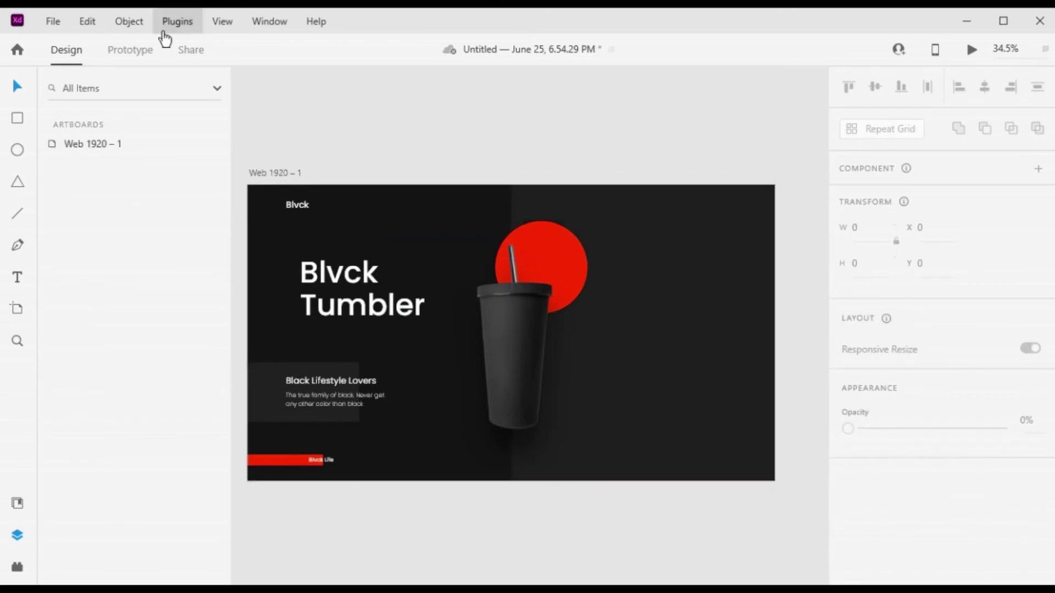
- Show the artboard's layout grid and insert a "menu" icon found with the Icons 4 Design plugin at X 1750.5, Y 52
{"action": "left_click", "coordinate": [222, 21]}
{"action": "left_click", "coordinate": [279, 278]}
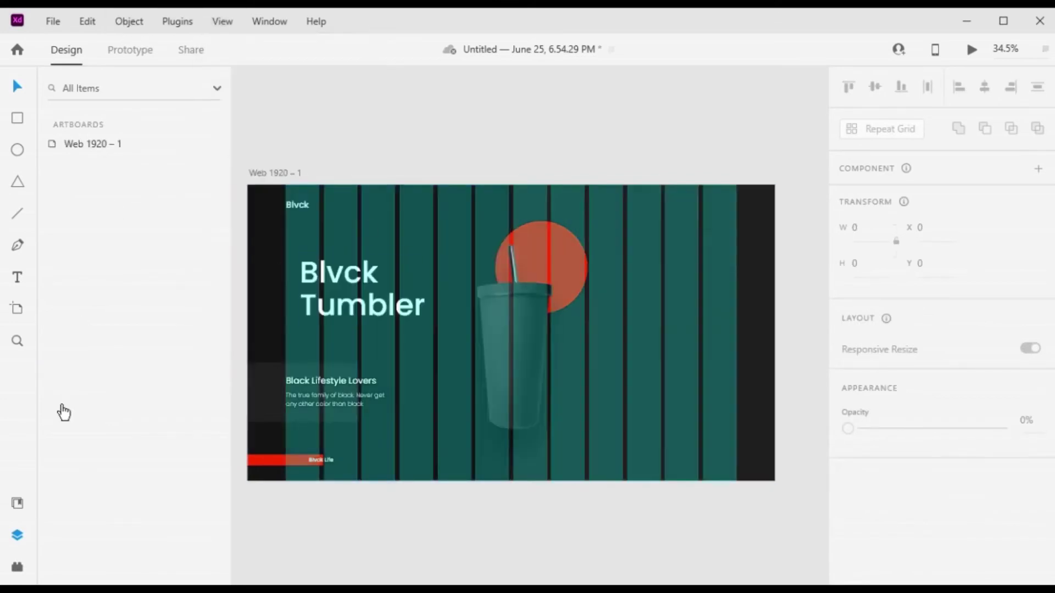
{"action": "left_click", "coordinate": [17, 567]}
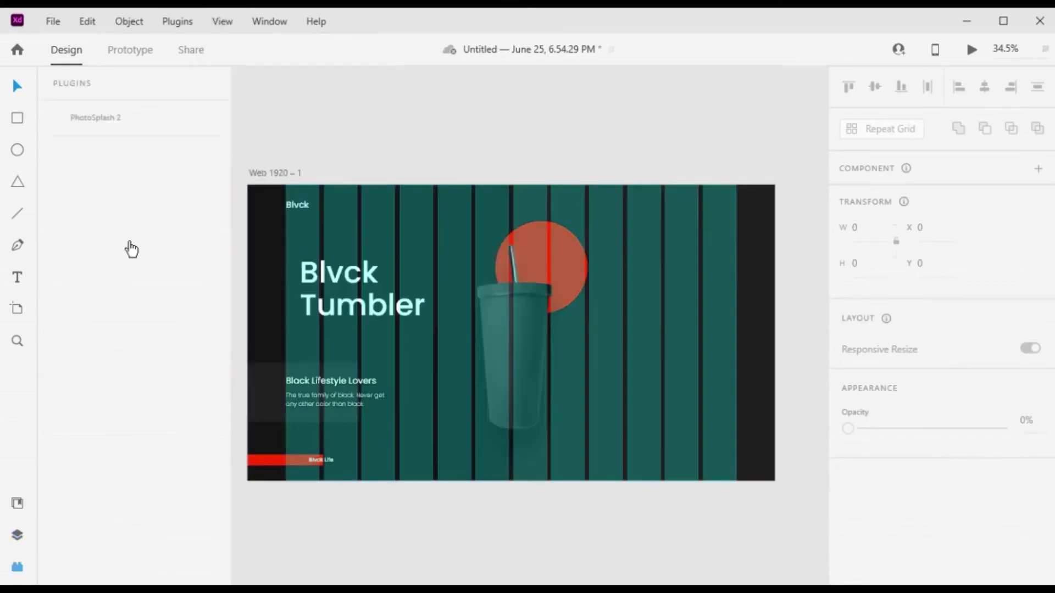
{"action": "left_click", "coordinate": [187, 23]}
{"action": "left_click", "coordinate": [237, 116]}
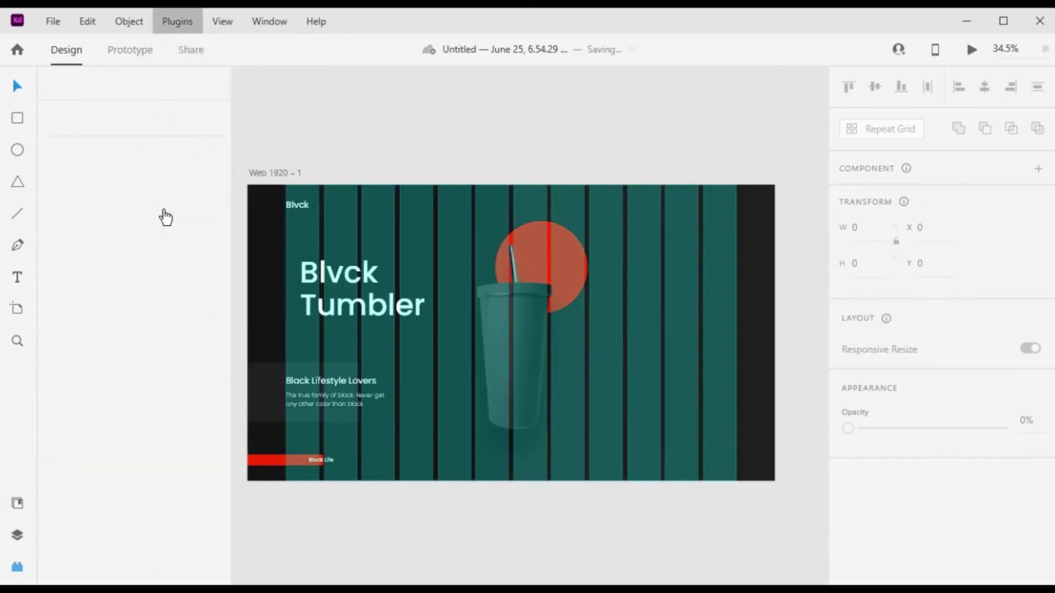
{"action": "type", "text": "menu"}
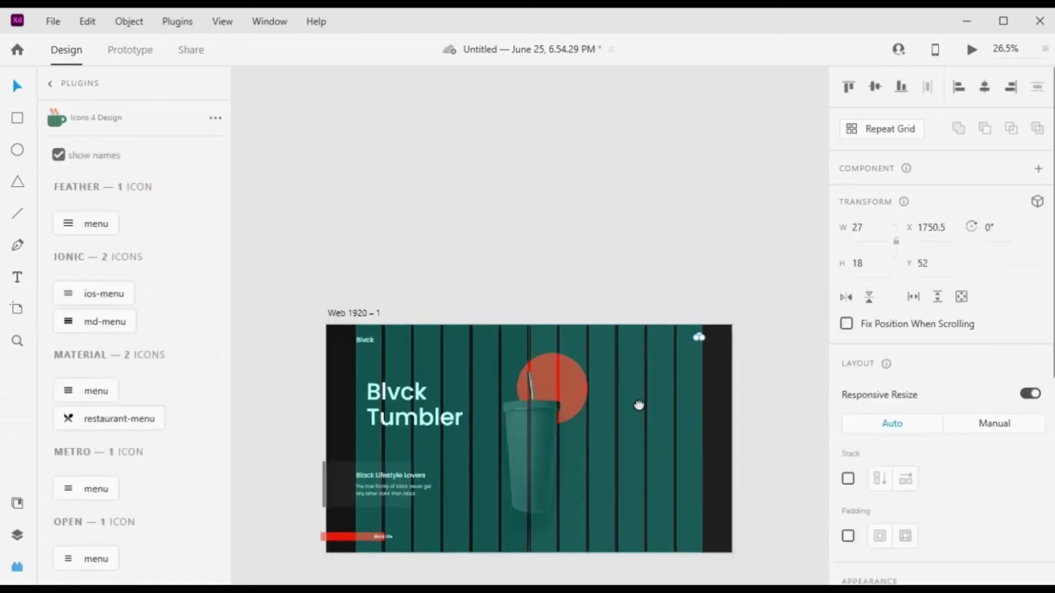
{"action": "scroll", "coordinate": [637, 409], "scroll_direction": "up", "scroll_amount": 3}
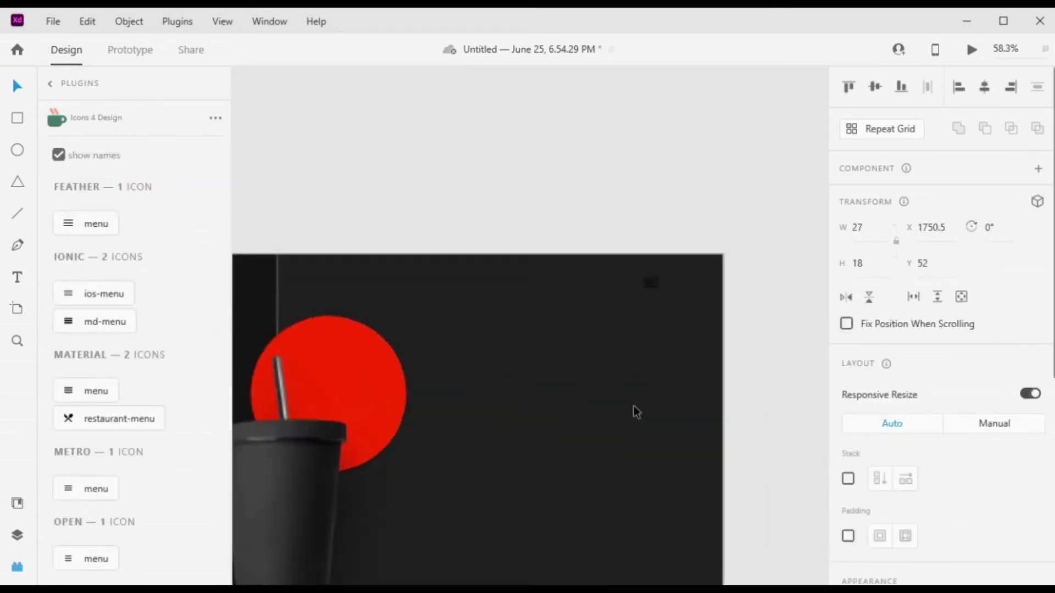
- Set the menu icon's border colour to white, #FFFFFF, and nudge the icon up to Y 46
{"action": "scroll", "coordinate": [895, 337], "scroll_direction": "down", "scroll_amount": 5}
{"action": "left_click", "coordinate": [880, 410]}
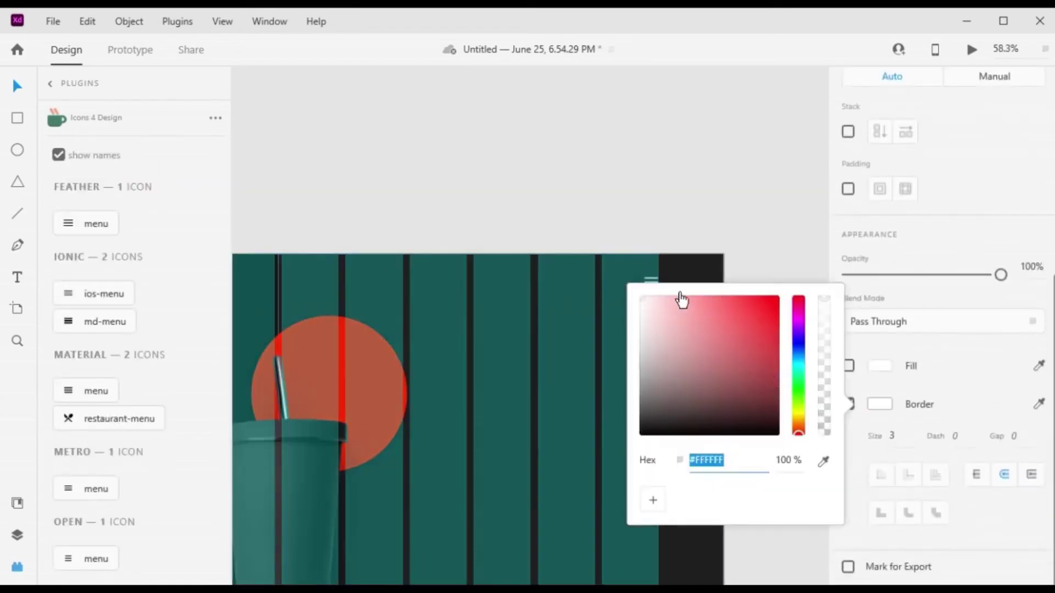
{"action": "left_click", "coordinate": [650, 283]}
{"action": "key", "text": "Up"}
{"action": "key", "text": "Up"}
{"action": "key", "text": "Up"}
{"action": "key", "text": "Up"}
{"action": "key", "text": "Up"}
{"action": "key", "text": "Up"}
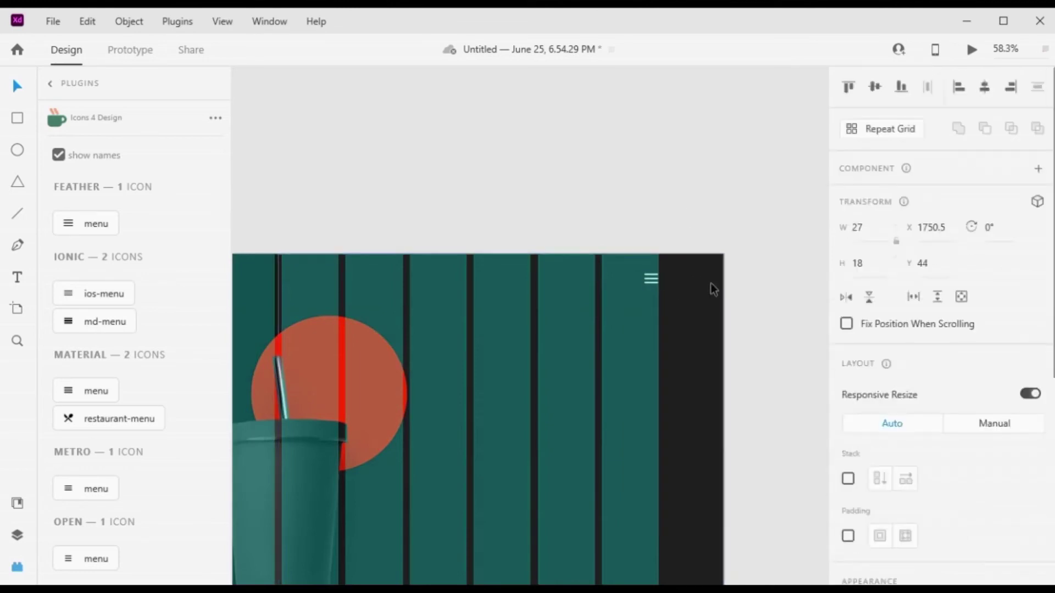
{"action": "scroll", "coordinate": [683, 319], "scroll_direction": "down", "scroll_amount": 4}
{"action": "scroll", "coordinate": [683, 319], "scroll_direction": "up", "scroll_amount": 1}
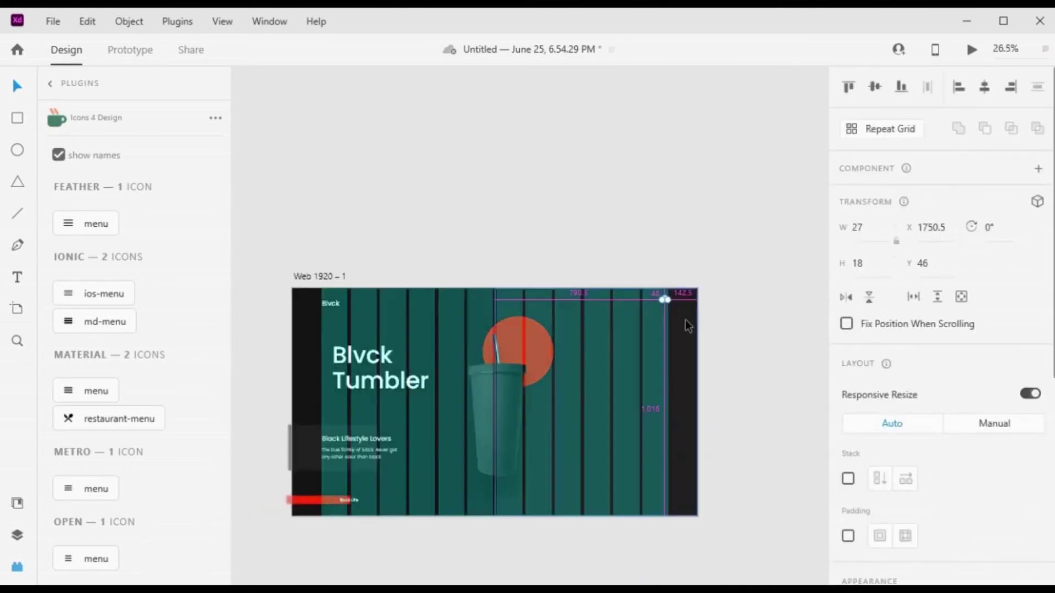
- Deselect the menu icon and hide the artboard's layout grid
{"action": "left_click", "coordinate": [721, 348]}
{"action": "scroll", "coordinate": [720, 349], "scroll_direction": "up", "scroll_amount": 4}
{"action": "scroll", "coordinate": [722, 354], "scroll_direction": "down", "scroll_amount": 3}
{"action": "scroll", "coordinate": [664, 396], "scroll_direction": "left", "scroll_amount": 1}
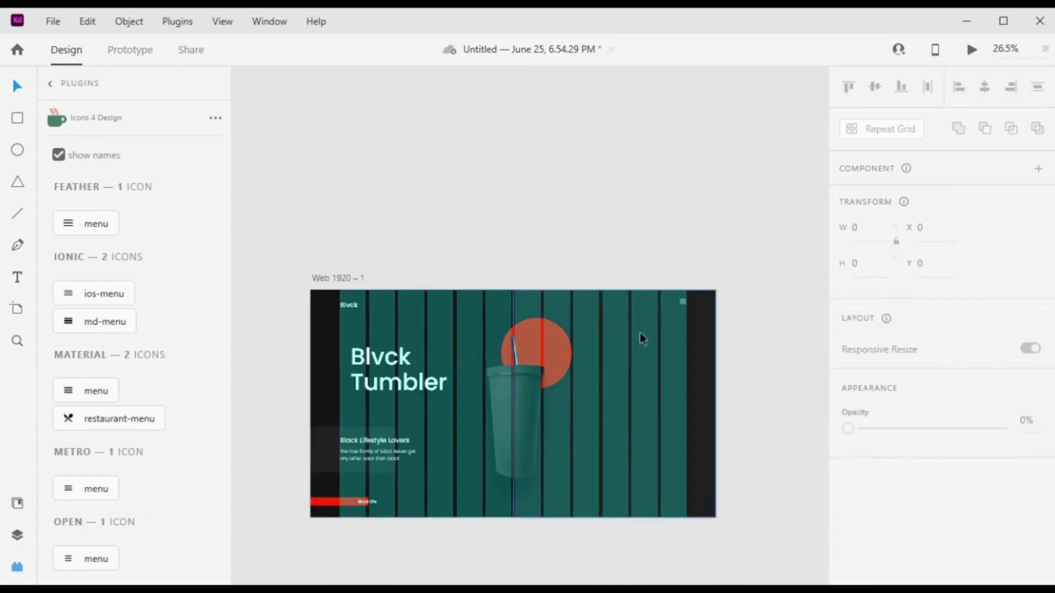
{"action": "left_click", "coordinate": [222, 21]}
{"action": "left_click", "coordinate": [261, 276]}
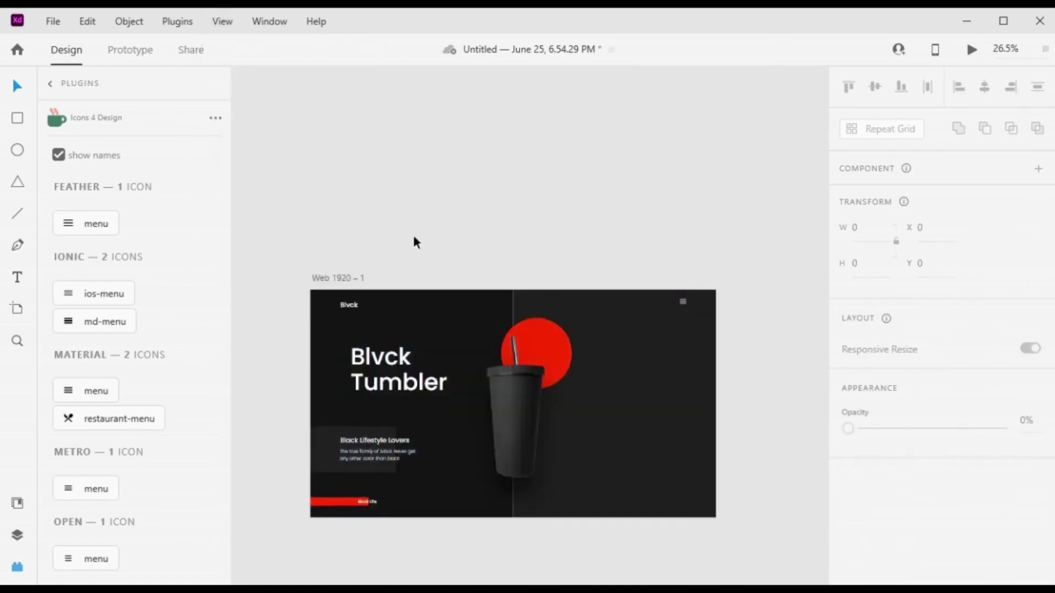
- Group the caption panel with its heading and paragraph, duplicate the group, and place the copy at X 1402, Y 737
{"action": "left_click", "coordinate": [327, 448]}
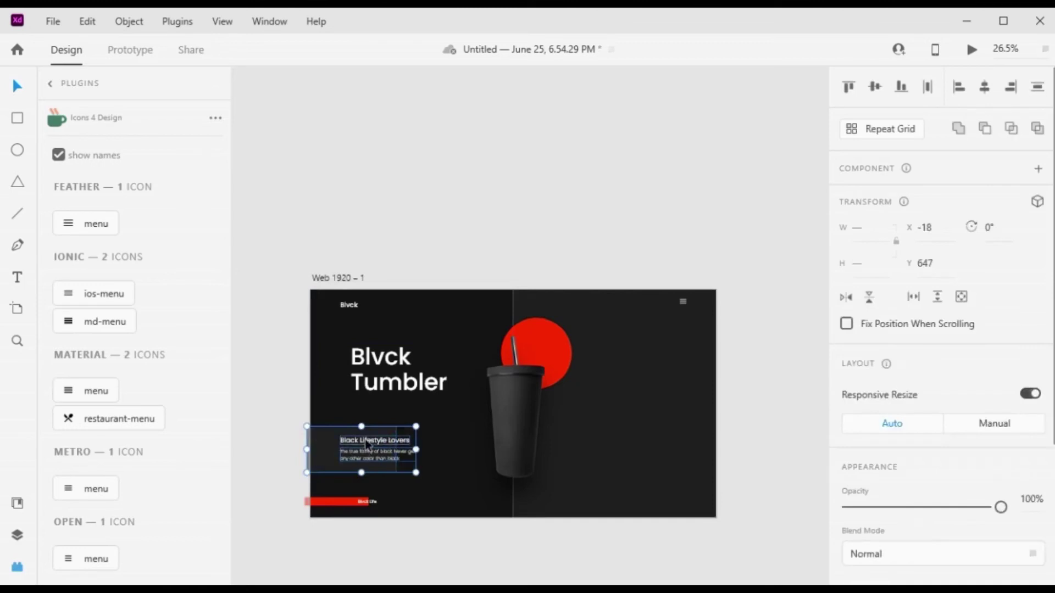
{"action": "key", "text": "ctrl+g"}
{"action": "key", "text": "ctrl+d"}
{"action": "key", "text": "shift+Right"}
{"action": "key", "text": "shift+Right"}
{"action": "key", "text": "shift+Right"}
{"action": "key", "text": "shift+Right"}
{"action": "key", "text": "shift+Right"}
{"action": "key", "text": "shift+Right"}
{"action": "key", "text": "shift+Right"}
{"action": "key", "text": "shift+Right"}
{"action": "key", "text": "shift+Right"}
{"action": "key", "text": "shift+Right"}
{"action": "key", "text": "shift+Right"}
{"action": "key", "text": "shift+Right"}
{"action": "key", "text": "shift+Right"}
{"action": "key", "text": "shift+Right"}
{"action": "key", "text": "shift+Right"}
{"action": "key", "text": "shift+Right"}
{"action": "key", "text": "shift+Right"}
{"action": "key", "text": "shift+Right"}
{"action": "key", "text": "shift+Right"}
{"action": "key", "text": "shift+Right"}
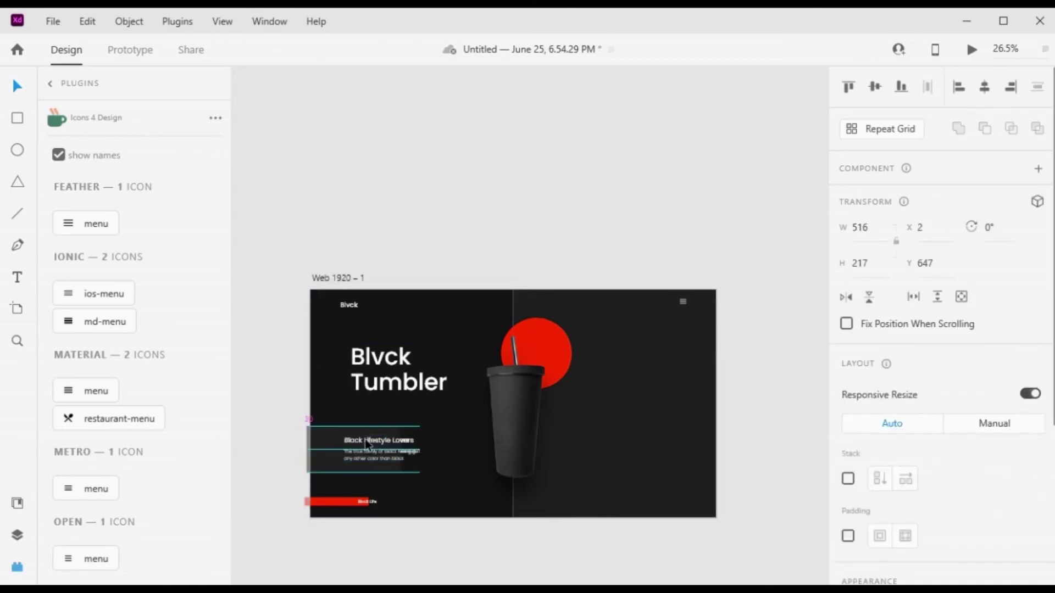
{"action": "key", "text": "shift+Right"}
{"action": "key", "text": "shift+Right"}
{"action": "key", "text": "shift+Right"}
{"action": "key", "text": "shift+Right"}
{"action": "key", "text": "shift+Right"}
{"action": "key", "text": "shift+Right"}
{"action": "key", "text": "shift+Right"}
{"action": "key", "text": "shift+Right"}
{"action": "key", "text": "shift+Right"}
{"action": "key", "text": "shift+Right"}
{"action": "key", "text": "shift+Right"}
{"action": "key", "text": "shift+Right"}
{"action": "key", "text": "shift+Right"}
{"action": "key", "text": "shift+Right"}
{"action": "key", "text": "shift+Right"}
{"action": "key", "text": "shift+Right"}
{"action": "key", "text": "shift+Right"}
{"action": "key", "text": "shift+Right"}
{"action": "key", "text": "shift+Right"}
{"action": "key", "text": "shift+Right"}
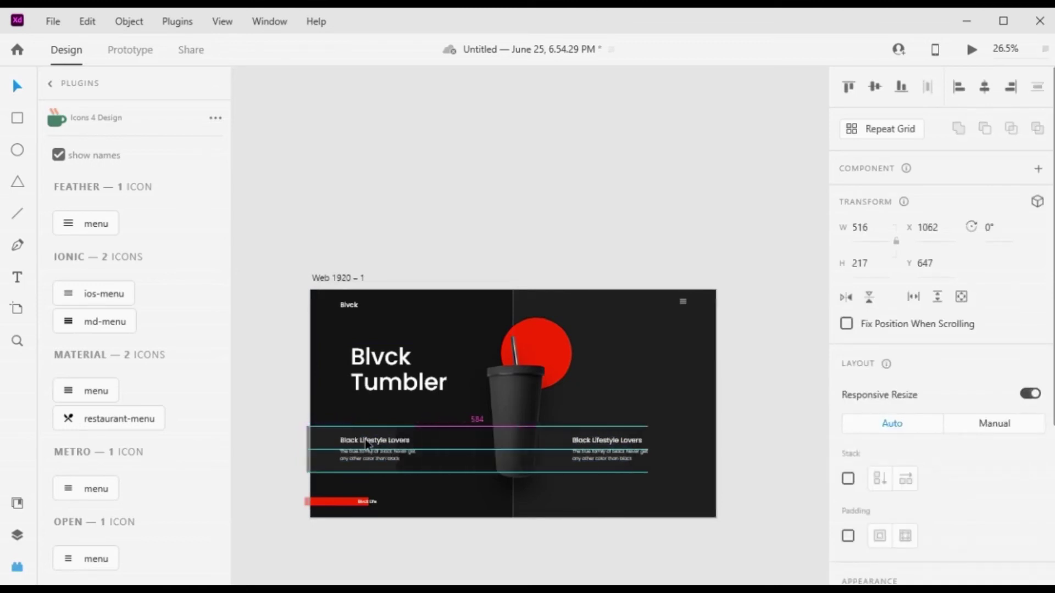
{"action": "key", "text": "shift+Right"}
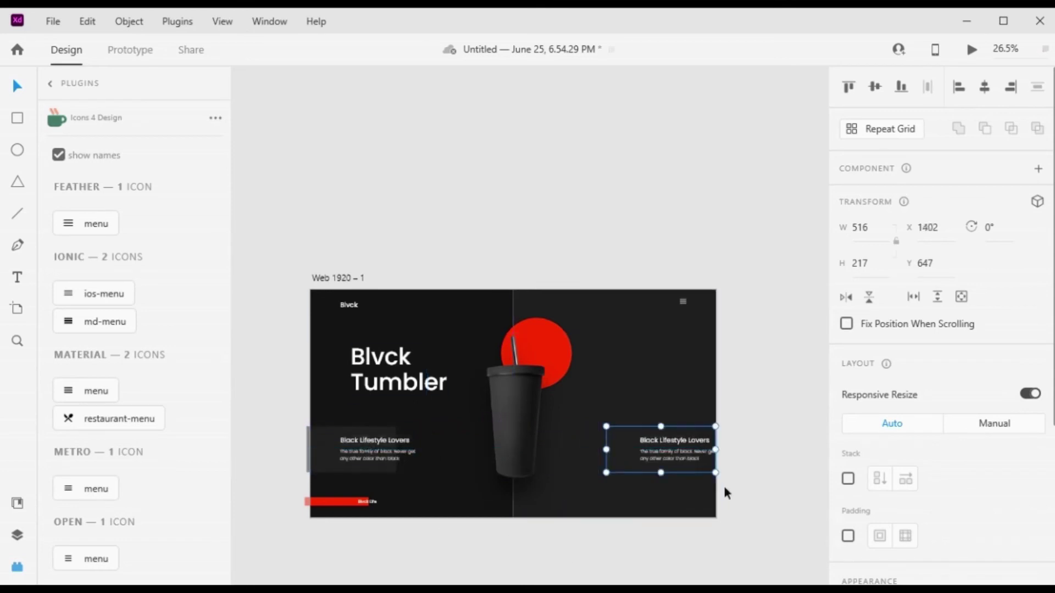
{"action": "key", "text": "shift+Down"}
{"action": "key", "text": "shift+Down"}
{"action": "key", "text": "shift+Down"}
{"action": "key", "text": "shift+Down"}
{"action": "key", "text": "shift+Down"}
{"action": "key", "text": "shift+Down"}
{"action": "key", "text": "shift+Down"}
{"action": "key", "text": "shift+Down"}
{"action": "key", "text": "shift+Down"}
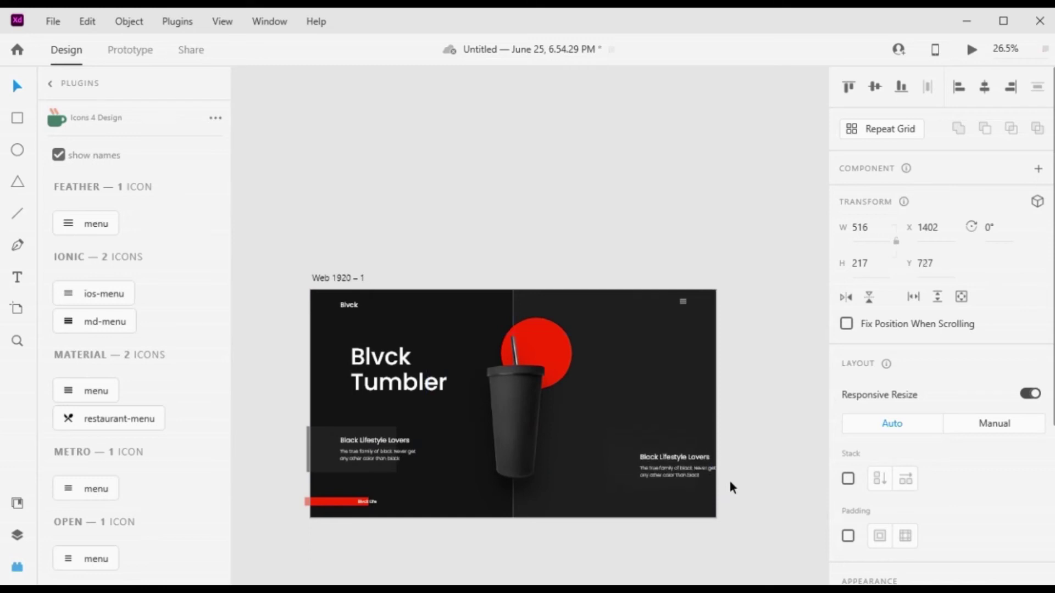
- Replace the heading in the duplicated caption group with "The Design"
{"action": "scroll", "coordinate": [801, 355], "scroll_direction": "up", "scroll_amount": 5}
{"action": "left_click_drag", "start_coordinate": [774, 521], "coordinate": [887, 230]}
{"action": "scroll", "coordinate": [764, 371], "scroll_direction": "up", "scroll_amount": 1}
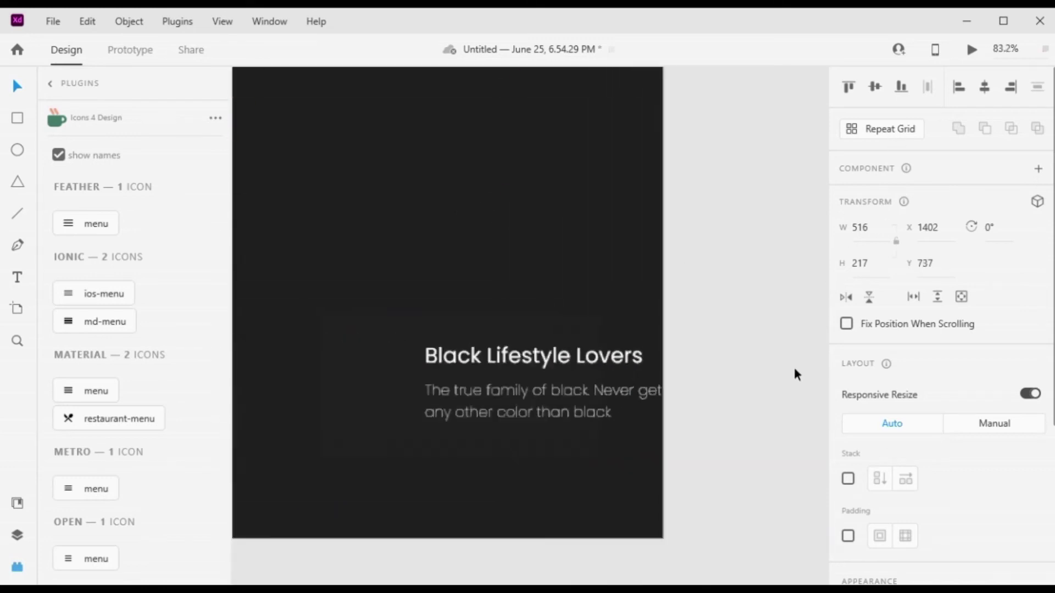
{"action": "scroll", "coordinate": [794, 367], "scroll_direction": "down", "scroll_amount": 3}
{"action": "double_click", "coordinate": [662, 364]}
{"action": "double_click", "coordinate": [661, 360]}
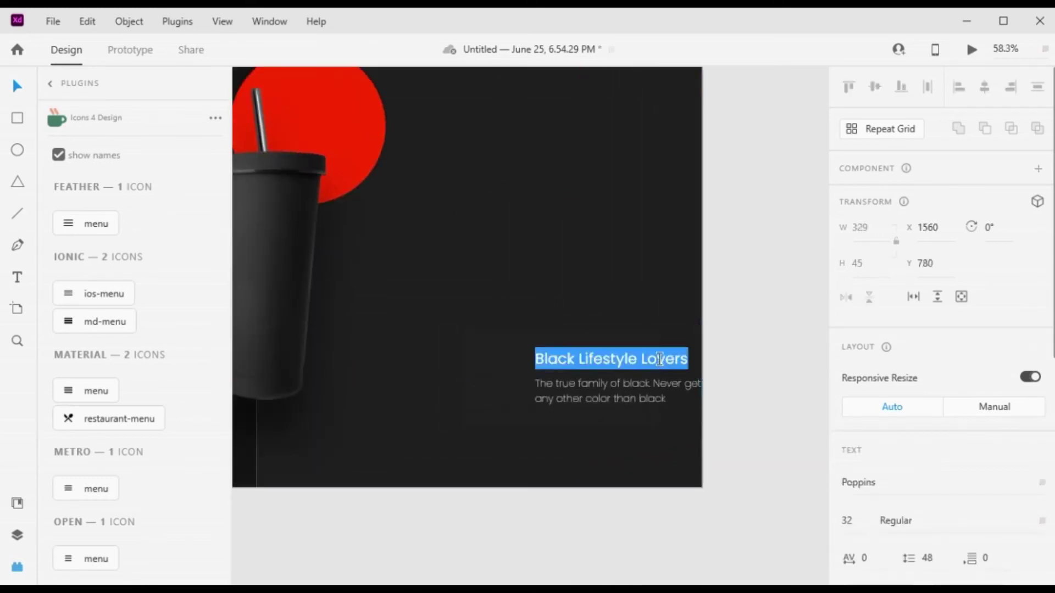
{"action": "type", "text": "The Design"}
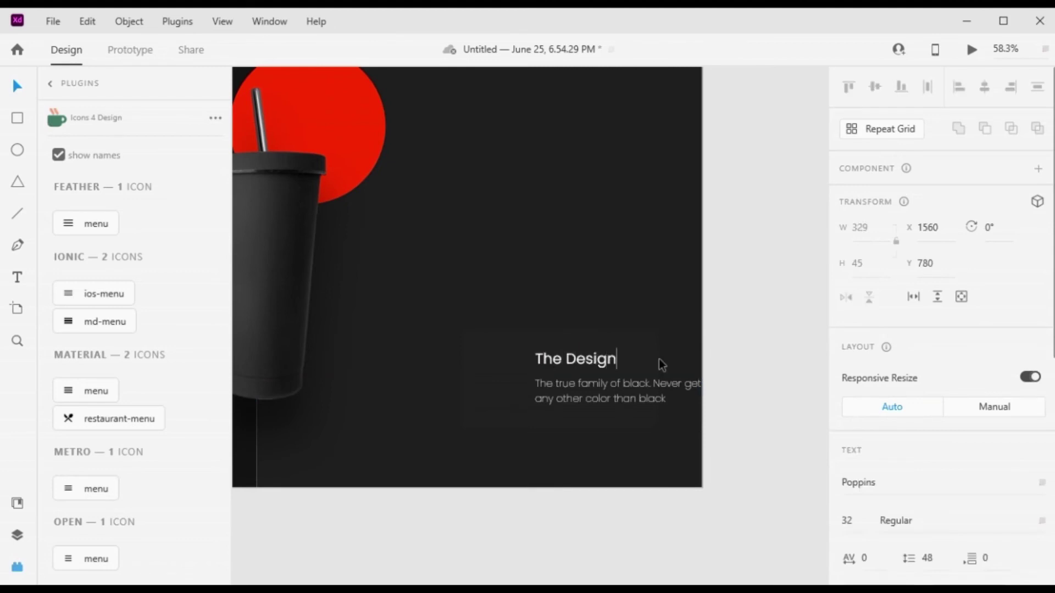
- Move the "The Design" heading left within the duplicated group to about X 1308
{"action": "left_click", "coordinate": [19, 88]}
{"action": "key", "text": "Left"}
{"action": "key", "text": "Left"}
{"action": "key", "text": "shift+Left"}
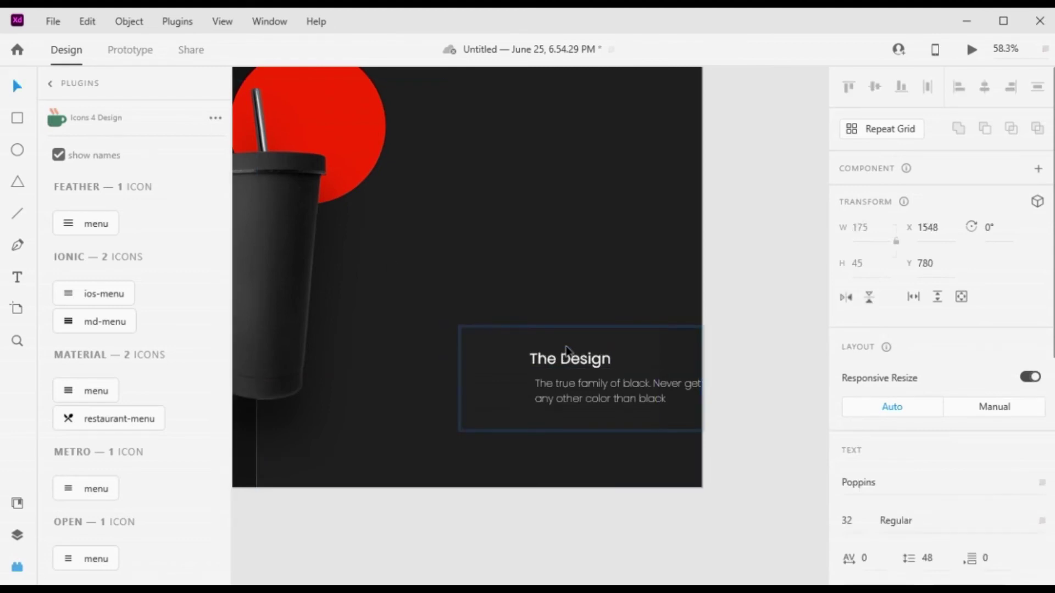
{"action": "key", "text": "shift+Left"}
{"action": "key", "text": "shift+Left"}
{"action": "key", "text": "shift+Left"}
{"action": "key", "text": "shift+Left"}
{"action": "key", "text": "shift+Left"}
{"action": "key", "text": "shift+Left"}
{"action": "key", "text": "shift+Left"}
{"action": "key", "text": "shift+Left"}
{"action": "key", "text": "shift+Left"}
{"action": "key", "text": "shift+Left"}
{"action": "key", "text": "shift+Left"}
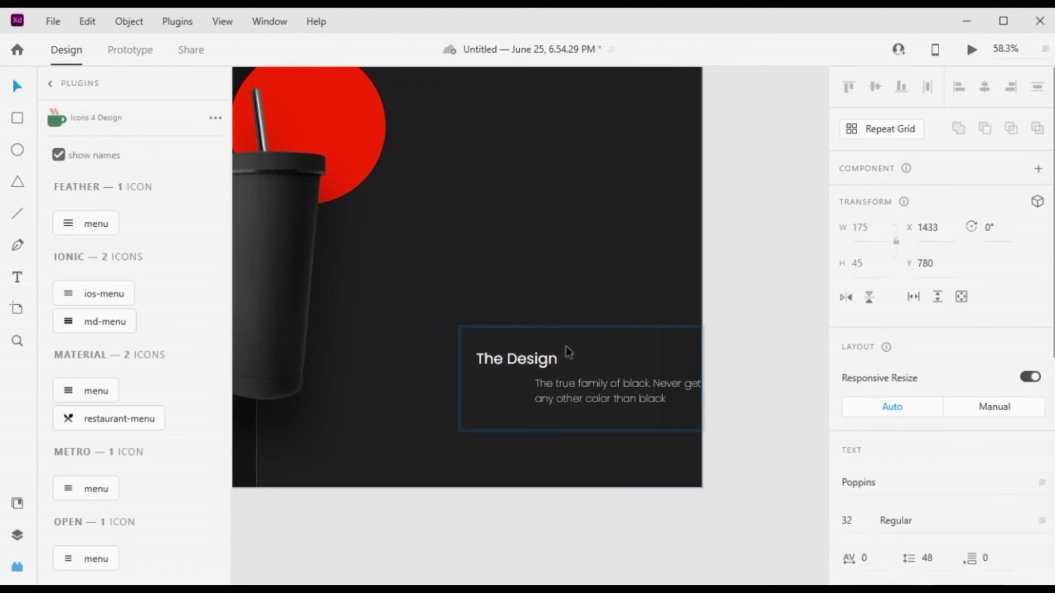
{"action": "key", "text": "shift+Left"}
{"action": "key", "text": "shift+Left"}
{"action": "key", "text": "shift+Left"}
{"action": "key", "text": "shift+Left"}
{"action": "key", "text": "shift+Left"}
{"action": "key", "text": "shift+Left"}
{"action": "key", "text": "shift+Left"}
{"action": "key", "text": "shift+Left"}
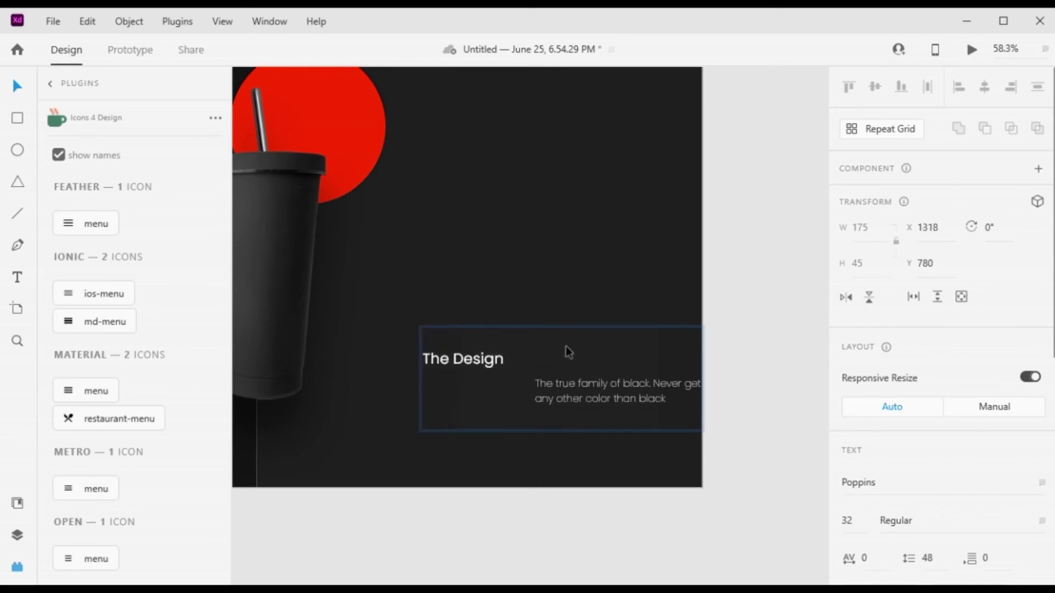
{"action": "key", "text": "Right"}
{"action": "key", "text": "Right"}
{"action": "key", "text": "Right"}
{"action": "key", "text": "Right"}
{"action": "key", "text": "Right"}
{"action": "key", "text": "Right"}
{"action": "key", "text": "Right"}
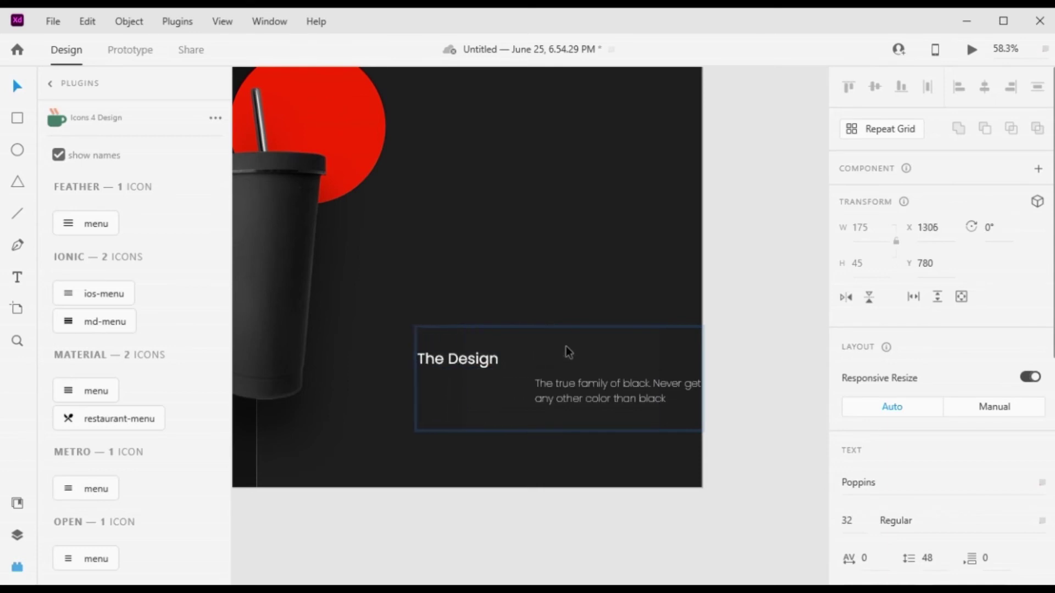
- Place the duplicated group's paragraph directly beneath "The Design" at X 1308, Y 846, aligned with the heading's left edge
{"action": "left_click", "coordinate": [638, 396]}
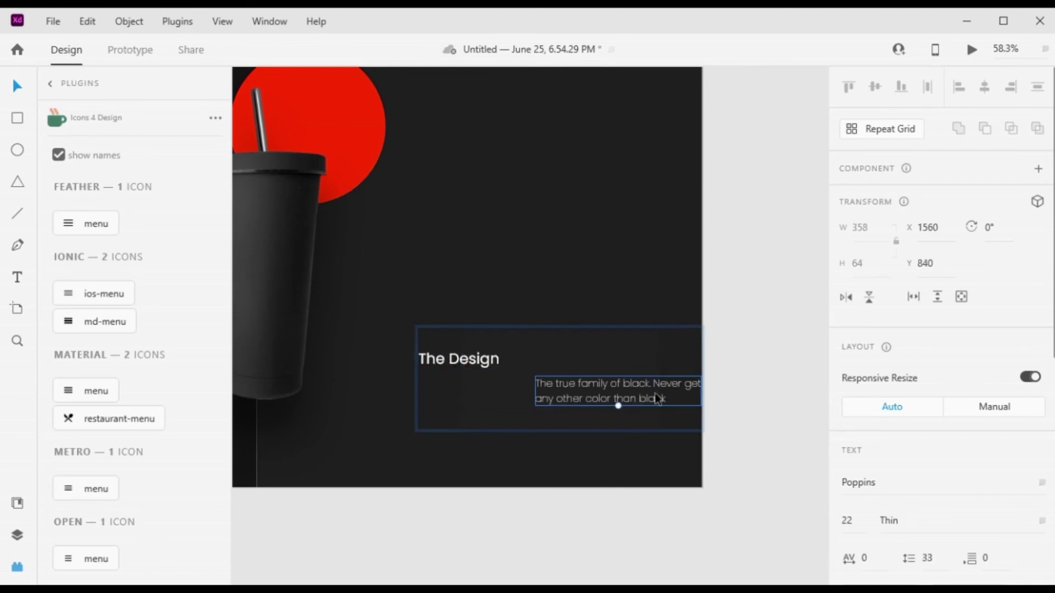
{"action": "left_click_drag", "start_coordinate": [658, 397], "coordinate": [541, 401]}
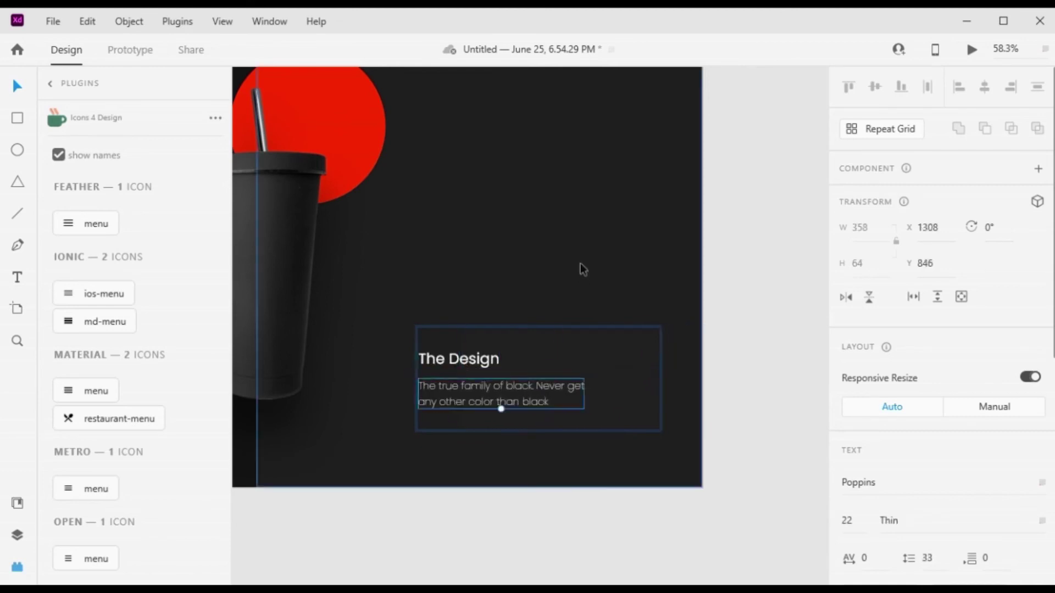
{"action": "left_click", "coordinate": [581, 264]}
{"action": "scroll", "coordinate": [344, 498], "scroll_direction": "down", "scroll_amount": 5}
{"action": "left_click_drag", "start_coordinate": [356, 500], "coordinate": [535, 493]}
{"action": "left_click", "coordinate": [571, 516]}
{"action": "scroll", "coordinate": [571, 516], "scroll_direction": "up", "scroll_amount": 1}
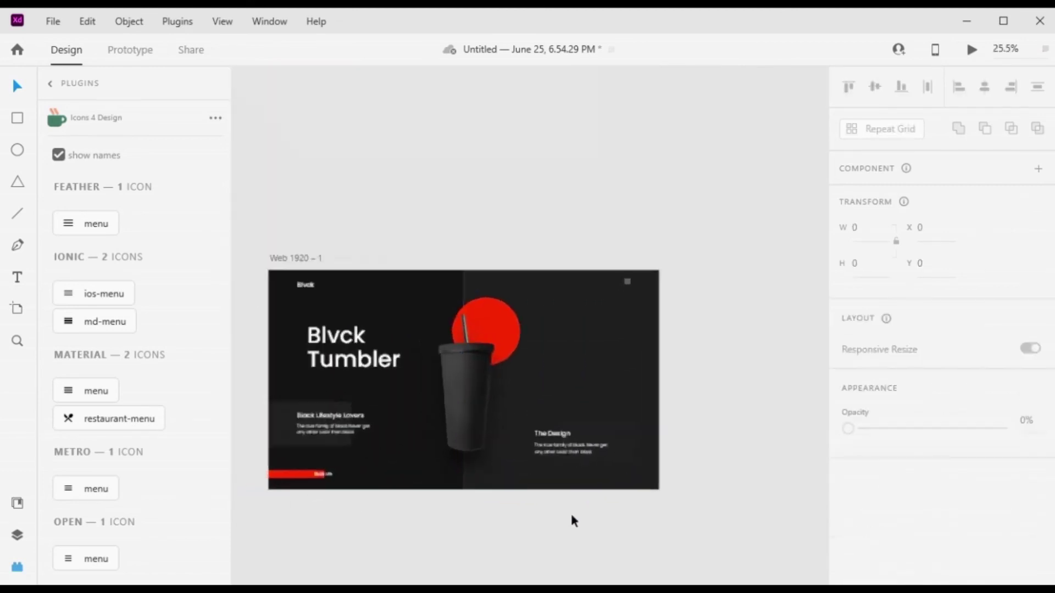
- Search the icon library for "arrow" and insert the Feather arrow-right icon near the artboard's right edge at X 1773.9, Y 529.5
{"action": "scroll", "coordinate": [573, 521], "scroll_direction": "up", "scroll_amount": 1}
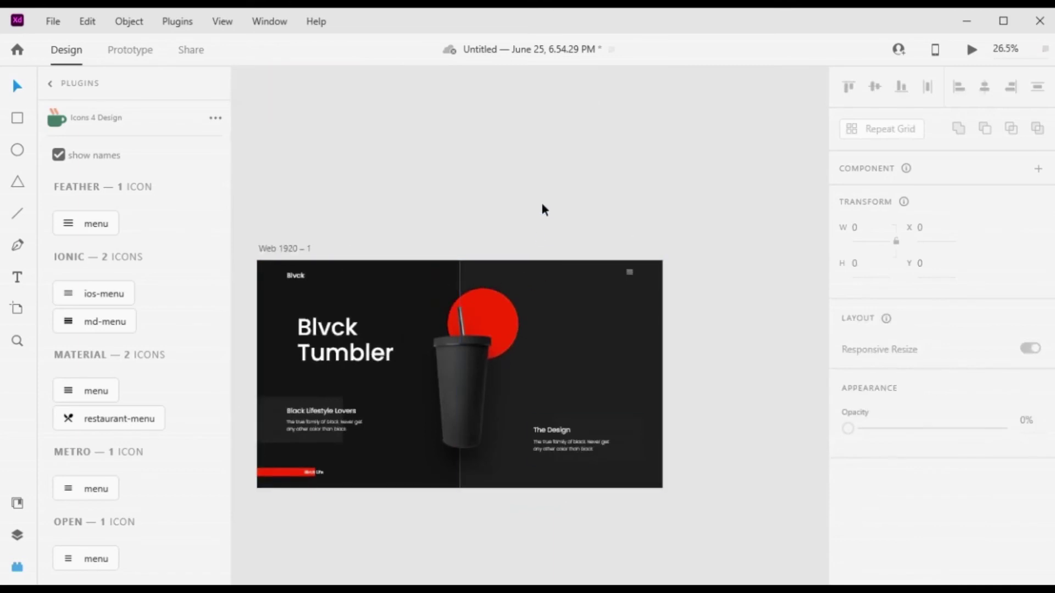
{"action": "scroll", "coordinate": [131, 192], "scroll_direction": "up", "scroll_amount": 1}
{"action": "left_click", "coordinate": [140, 172]}
{"action": "type", "text": "a"}
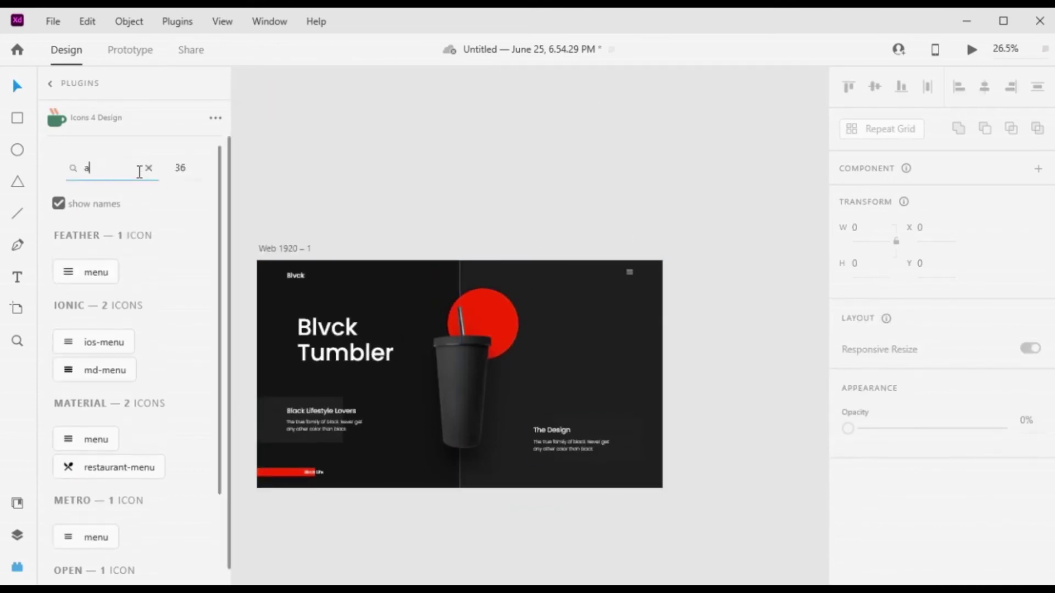
{"action": "type", "text": "rrow"}
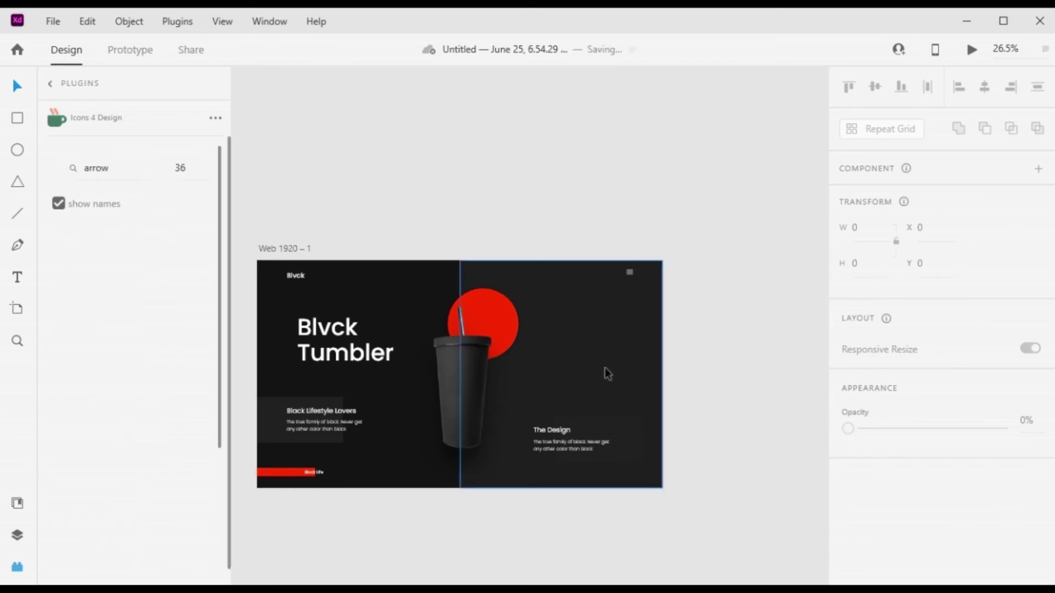
{"action": "left_click", "coordinate": [605, 368]}
{"action": "scroll", "coordinate": [146, 348], "scroll_direction": "down", "scroll_amount": 2}
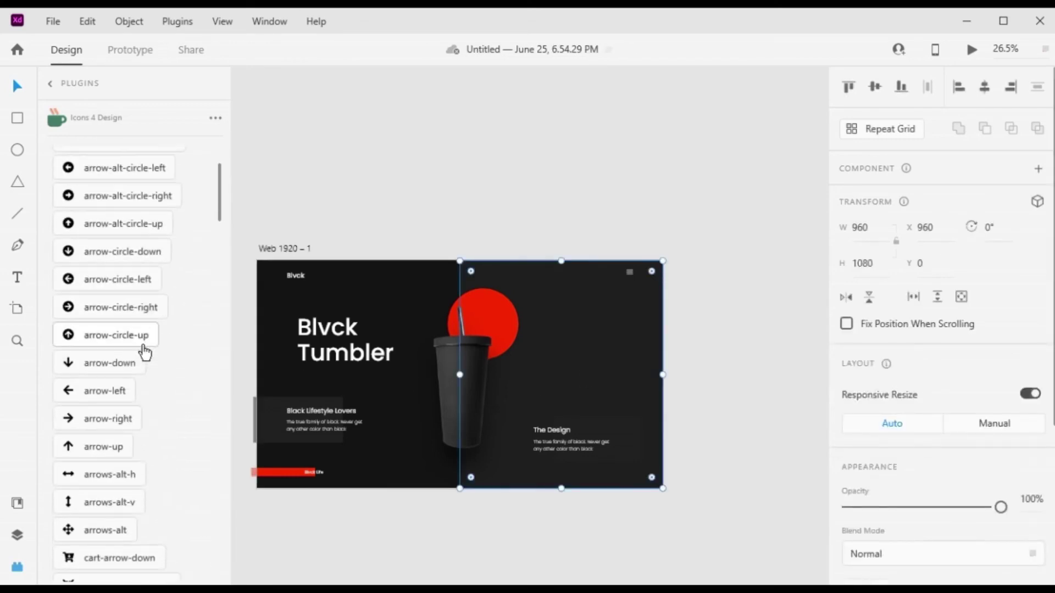
{"action": "left_click", "coordinate": [107, 419]}
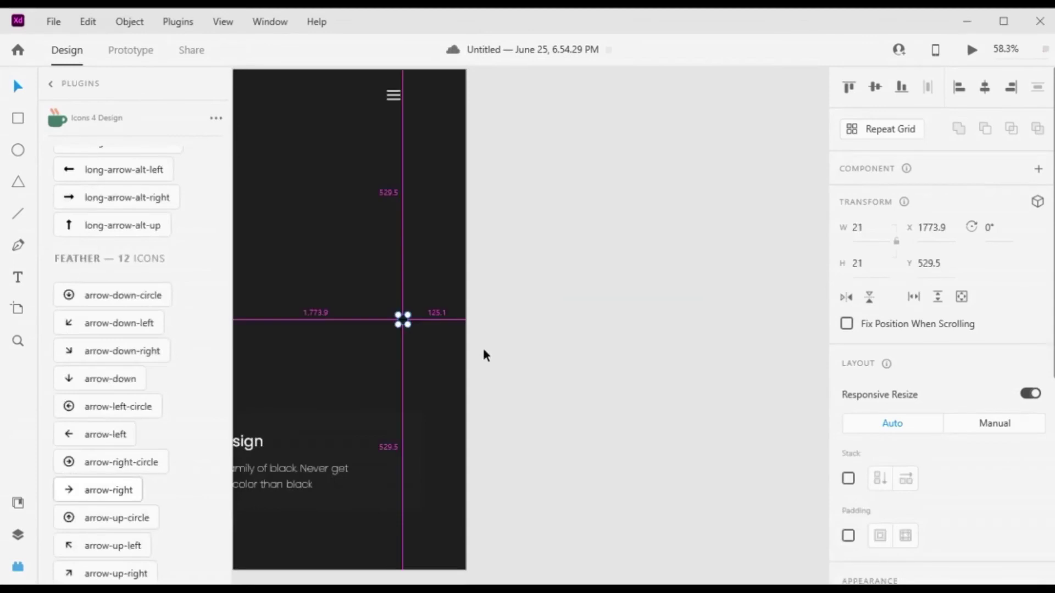
- Set the arrow-right icon's border colour to white
{"action": "scroll", "coordinate": [918, 384], "scroll_direction": "down", "scroll_amount": 6}
{"action": "left_click", "coordinate": [881, 404]}
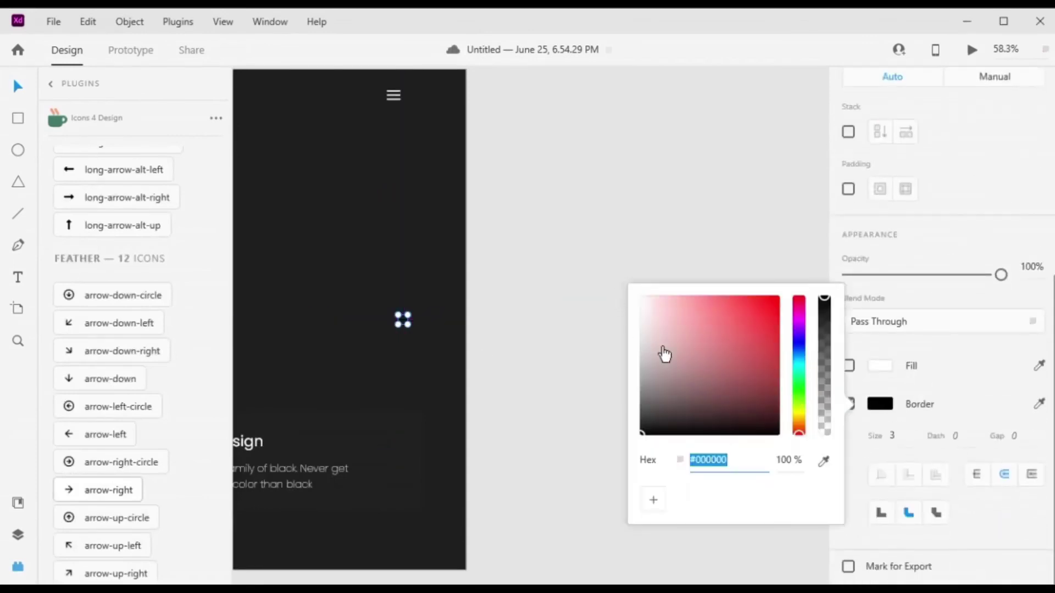
{"action": "left_click_drag", "start_coordinate": [663, 349], "coordinate": [605, 235]}
{"action": "left_click", "coordinate": [605, 235]}
{"action": "scroll", "coordinate": [605, 210], "scroll_direction": "down", "scroll_amount": 5}
{"action": "scroll", "coordinate": [605, 214], "scroll_direction": "up", "scroll_amount": 1}
{"action": "left_click_drag", "start_coordinate": [633, 275], "coordinate": [673, 300]}
{"action": "scroll", "coordinate": [673, 300], "scroll_direction": "up", "scroll_amount": 1}
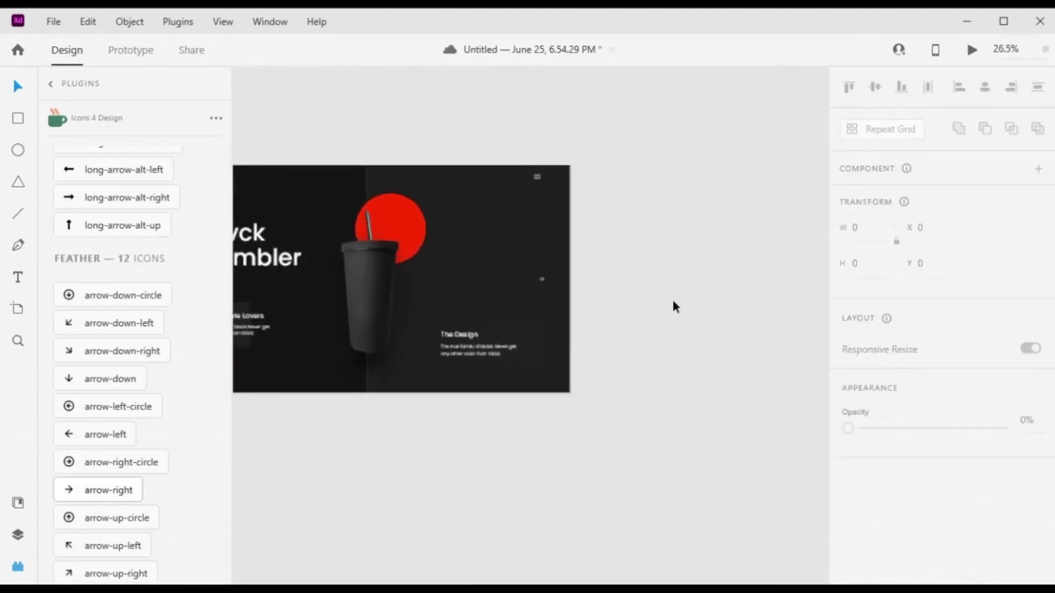
- Nudge the white arrow icon left to X 1766.9, roughly in line with the menu icon above it
{"action": "scroll", "coordinate": [673, 299], "scroll_direction": "up", "scroll_amount": 3}
{"action": "left_click", "coordinate": [450, 265]}
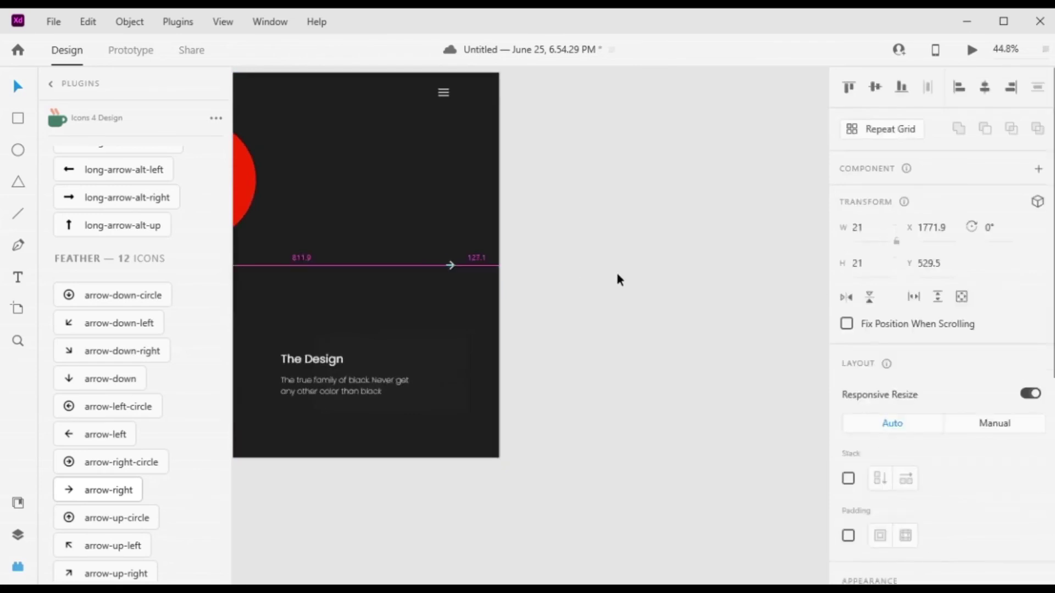
{"action": "key", "text": "Left"}
{"action": "key", "text": "Left"}
{"action": "key", "text": "Left"}
{"action": "key", "text": "Left"}
{"action": "key", "text": "Left"}
{"action": "key", "text": "Left"}
{"action": "key", "text": "Right"}
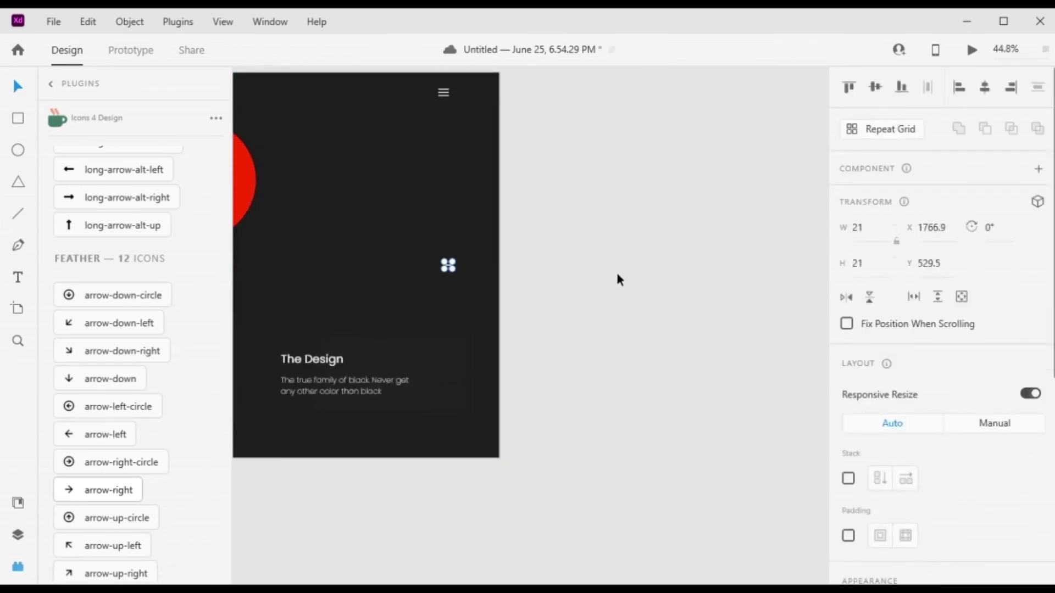
{"action": "left_click", "coordinate": [617, 275]}
- Draw a 51 px circle to the right of "The Design" paragraph, with no fill and a light border
{"action": "scroll", "coordinate": [538, 351], "scroll_direction": "up", "scroll_amount": 5}
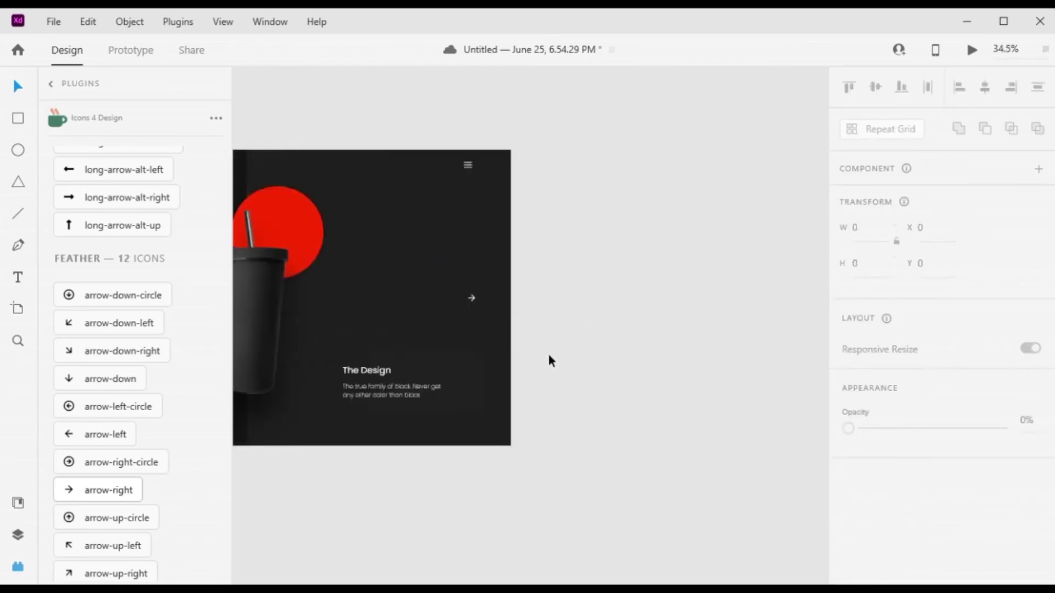
{"action": "left_click", "coordinate": [19, 152]}
{"action": "left_click_drag", "start_coordinate": [484, 323], "coordinate": [523, 375]}
{"action": "key", "text": "v"}
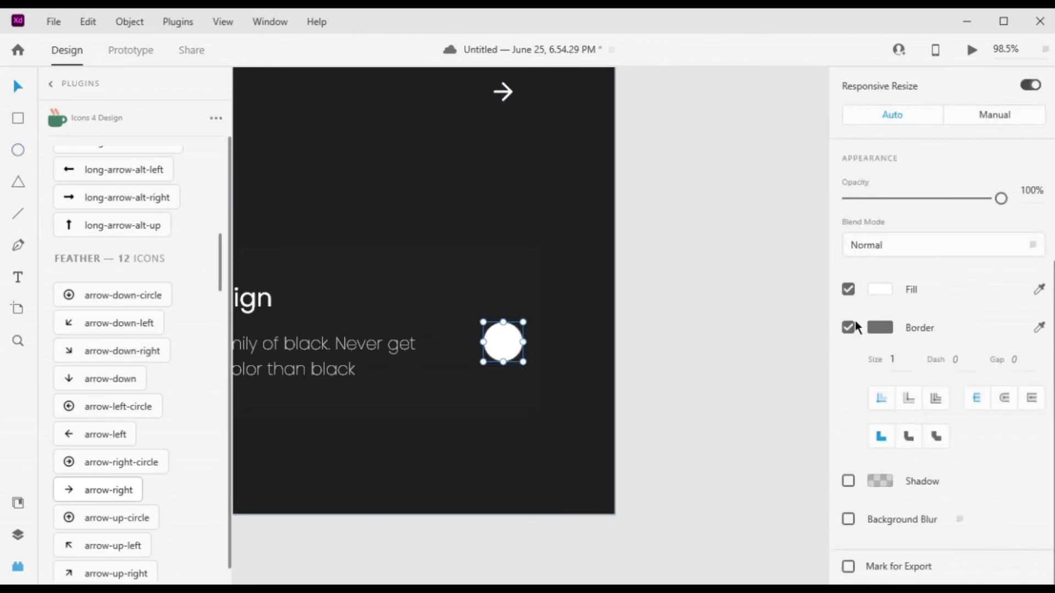
{"action": "left_click", "coordinate": [848, 289]}
{"action": "left_click", "coordinate": [881, 327]}
{"action": "left_click", "coordinate": [660, 171]}
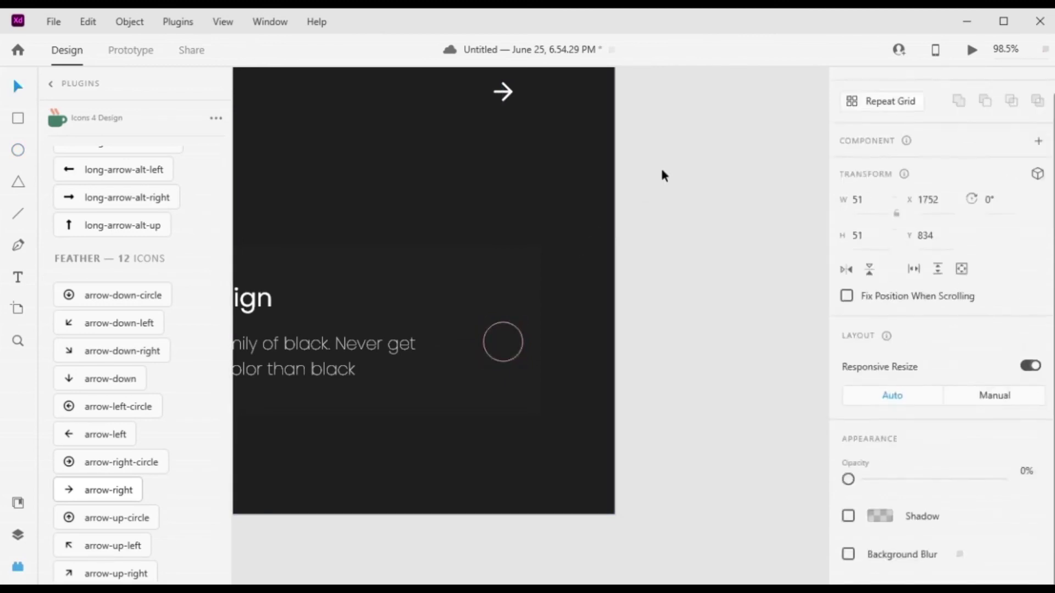
- Move the outlined circle up and left beside "The Design" caption to X 1741, Y 820
{"action": "left_click_drag", "start_coordinate": [513, 360], "coordinate": [513, 358]}
{"action": "key", "text": "Up"}
{"action": "key", "text": "Up"}
{"action": "key", "text": "Up"}
{"action": "key", "text": "Up"}
{"action": "key", "text": "Up"}
{"action": "key", "text": "Up"}
{"action": "key", "text": "Up"}
{"action": "key", "text": "Up"}
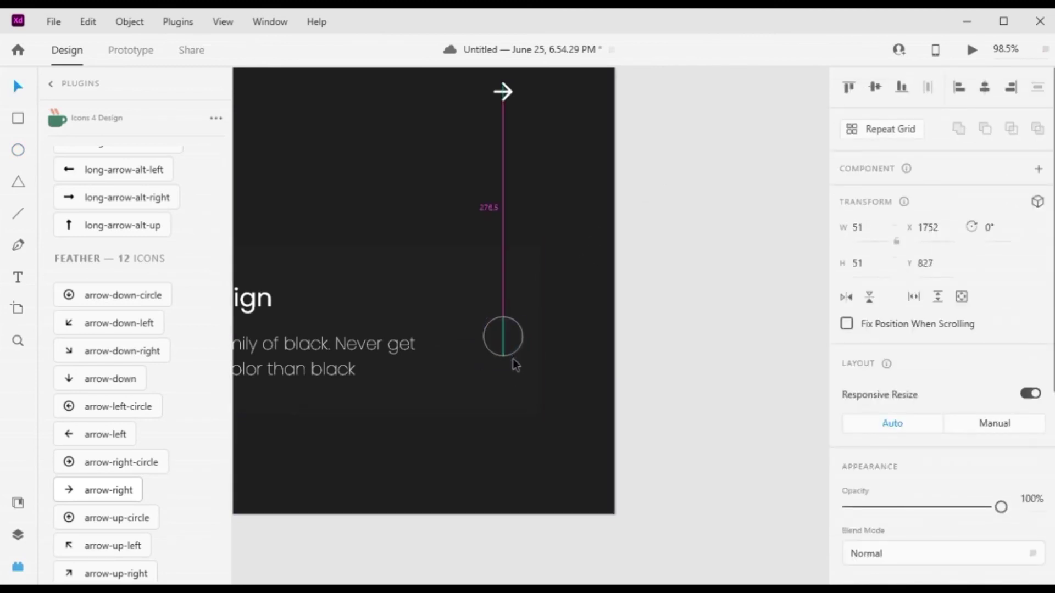
{"action": "key", "text": "Down"}
{"action": "key", "text": "Down"}
{"action": "key", "text": "Down"}
{"action": "key", "text": "Down"}
{"action": "key", "text": "Down"}
{"action": "key", "text": "Down"}
{"action": "key", "text": "Down"}
{"action": "key", "text": "Down"}
{"action": "key", "text": "Down"}
{"action": "key", "text": "Down"}
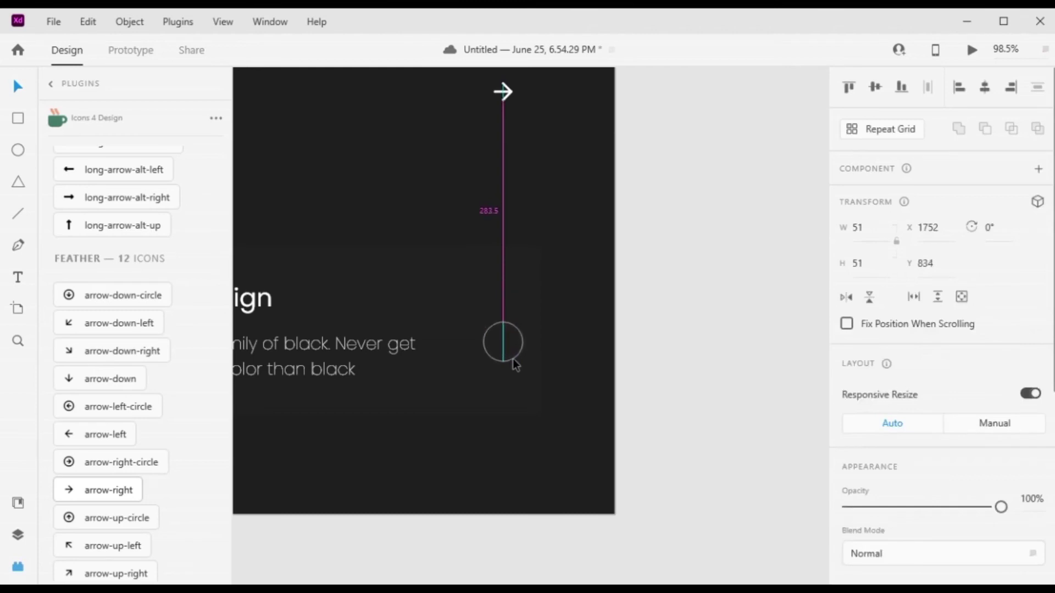
{"action": "left_click_drag", "start_coordinate": [526, 334], "coordinate": [511, 323]}
{"action": "left_click", "coordinate": [690, 334]}
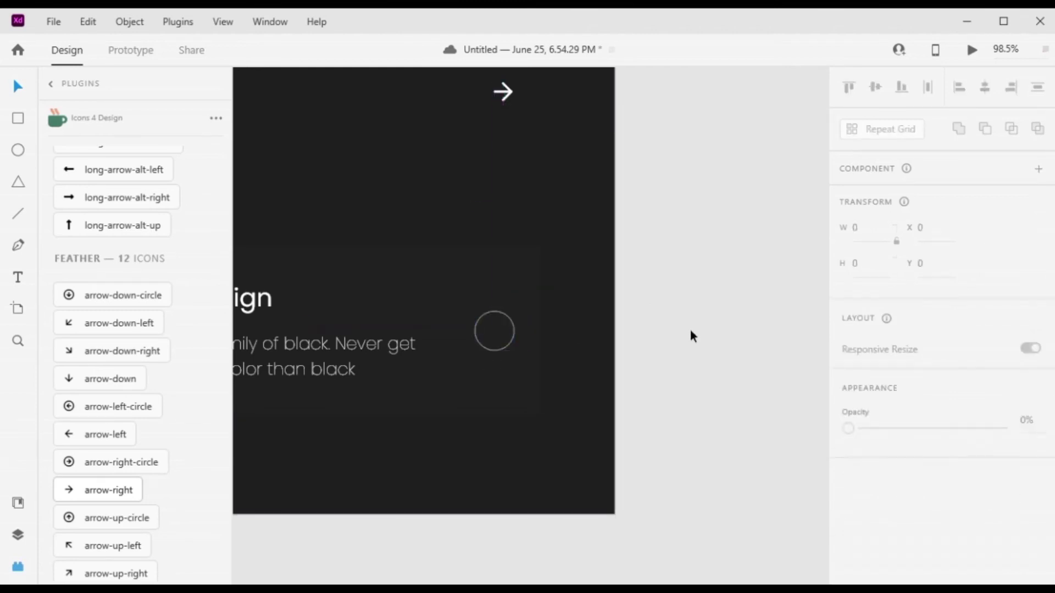
- Insert the Ionic ios-arrow-down icon next to the outlined circle
{"action": "scroll", "coordinate": [110, 307], "scroll_direction": "up", "scroll_amount": 1}
{"action": "scroll", "coordinate": [122, 281], "scroll_direction": "down", "scroll_amount": 8}
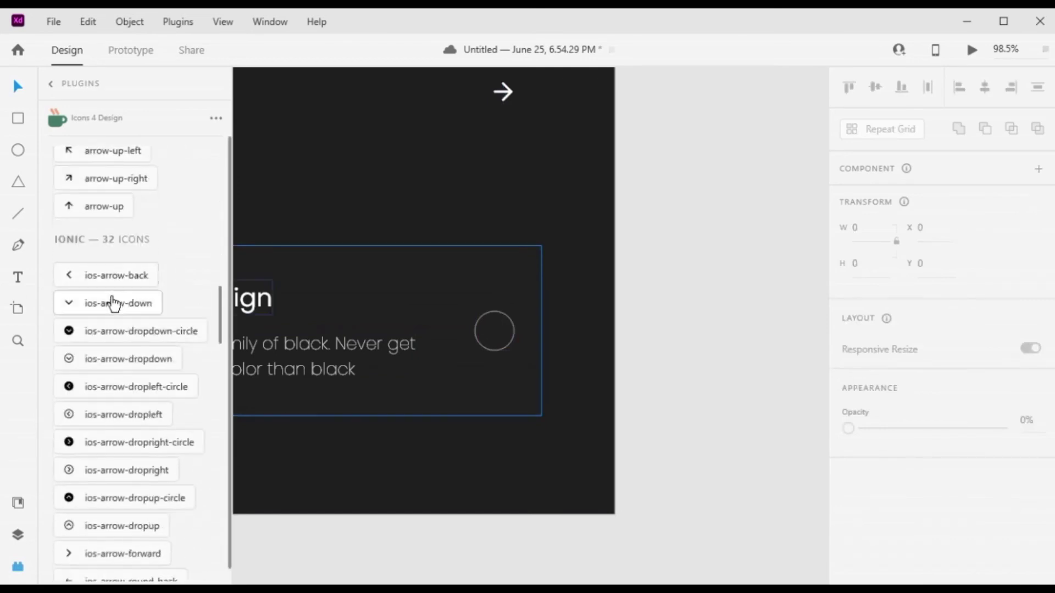
{"action": "left_click", "coordinate": [494, 331]}
{"action": "double_click", "coordinate": [494, 331]}
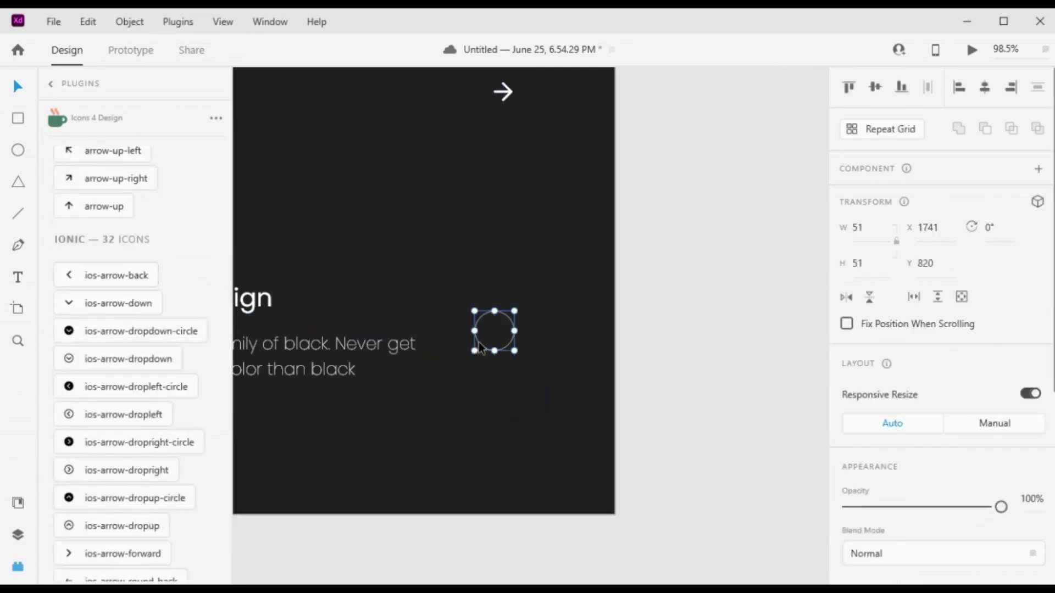
{"action": "left_click", "coordinate": [109, 305]}
{"action": "scroll", "coordinate": [525, 361], "scroll_direction": "up", "scroll_amount": 5}
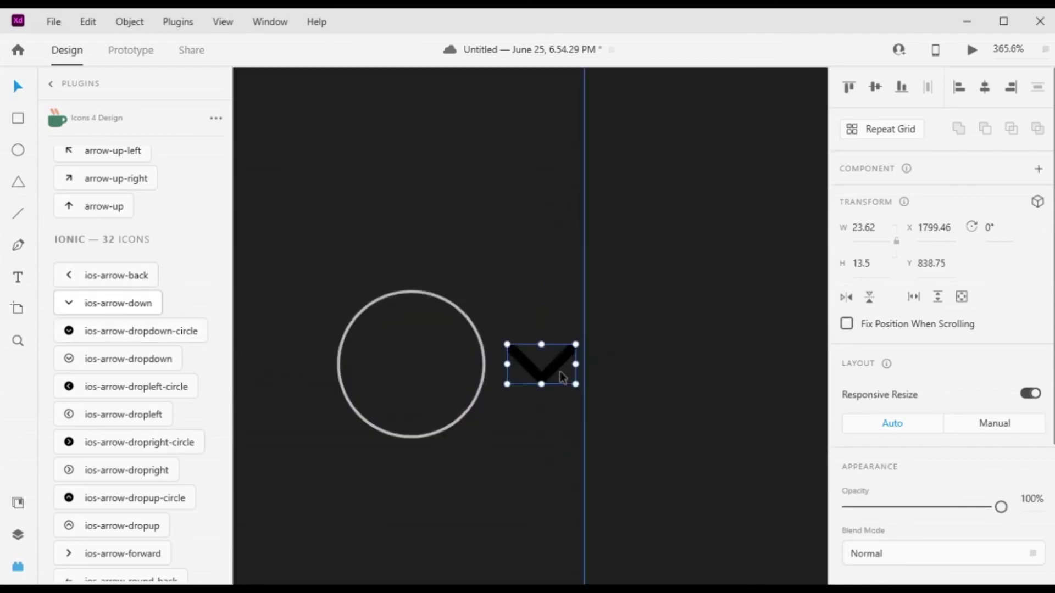
- Centre the chevron icon inside the outlined circle and rotate it -90° so it points right
{"action": "left_click", "coordinate": [532, 371]}
{"action": "double_click", "coordinate": [541, 374]}
{"action": "left_click_drag", "start_coordinate": [541, 373], "coordinate": [411, 373]}
{"action": "left_click_drag", "start_coordinate": [451, 342], "coordinate": [381, 306]}
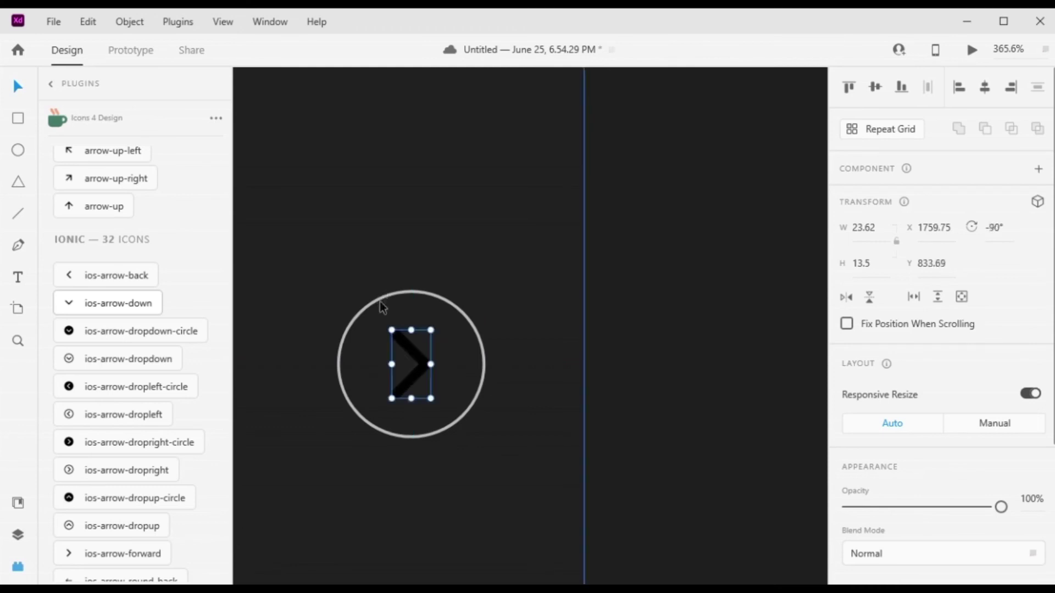
- Fill the chevron with red #F82A00 sampled from the large circle behind the cup
{"action": "scroll", "coordinate": [919, 340], "scroll_direction": "down", "scroll_amount": 3}
{"action": "left_click", "coordinate": [879, 411]}
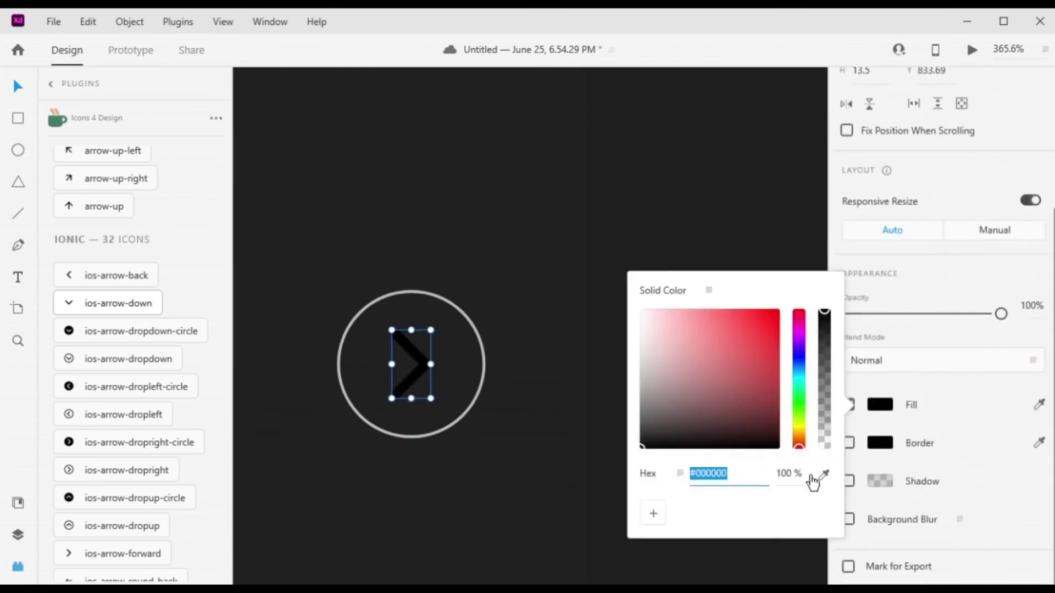
{"action": "scroll", "coordinate": [541, 454], "scroll_direction": "down", "scroll_amount": 10}
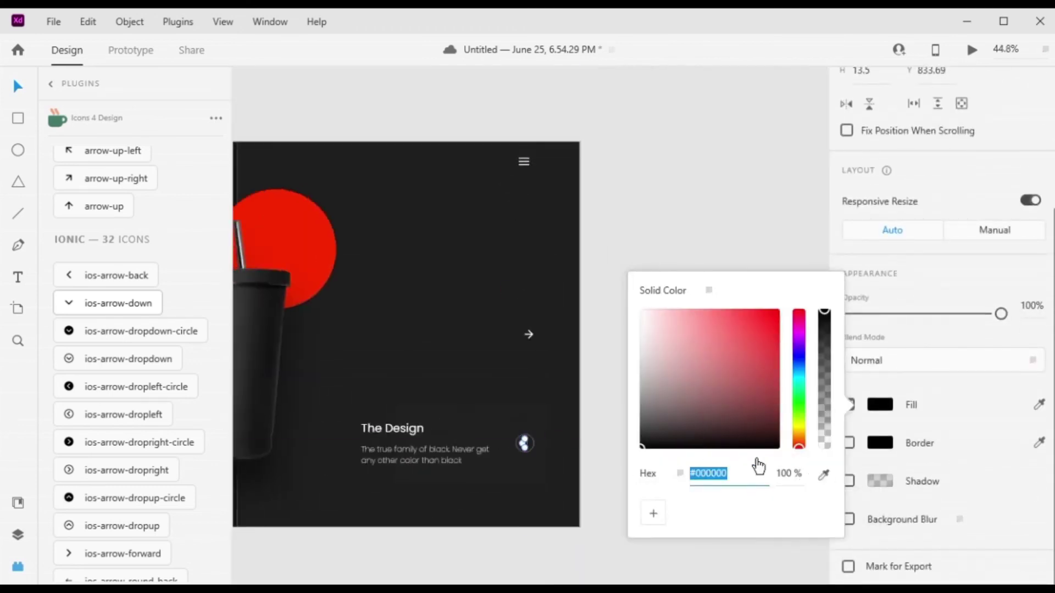
{"action": "left_click", "coordinate": [821, 482]}
{"action": "left_click", "coordinate": [319, 230]}
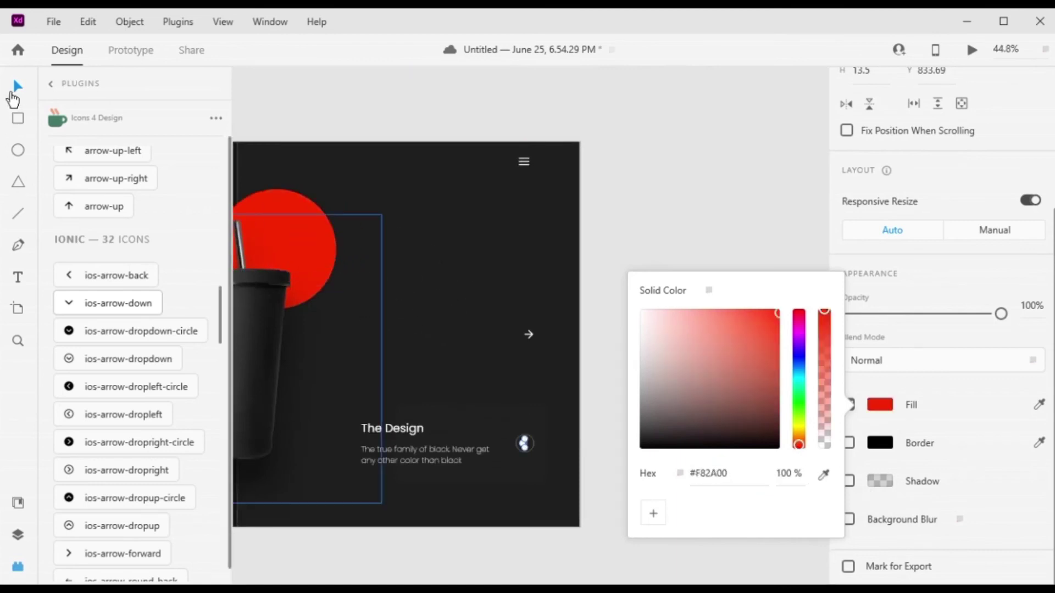
{"action": "left_click", "coordinate": [19, 91]}
{"action": "scroll", "coordinate": [465, 433], "scroll_direction": "up", "scroll_amount": 10}
{"action": "scroll", "coordinate": [649, 443], "scroll_direction": "right", "scroll_amount": 6}
{"action": "scroll", "coordinate": [649, 443], "scroll_direction": "down", "scroll_amount": 3}
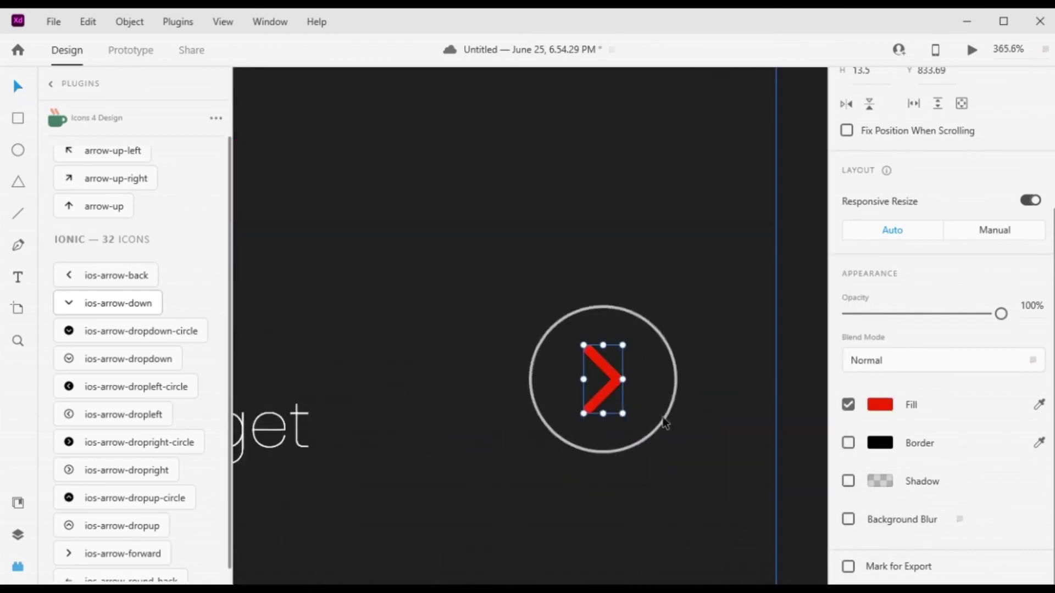
{"action": "key", "text": "Escape"}
{"action": "scroll", "coordinate": [684, 381], "scroll_direction": "down", "scroll_amount": 8}
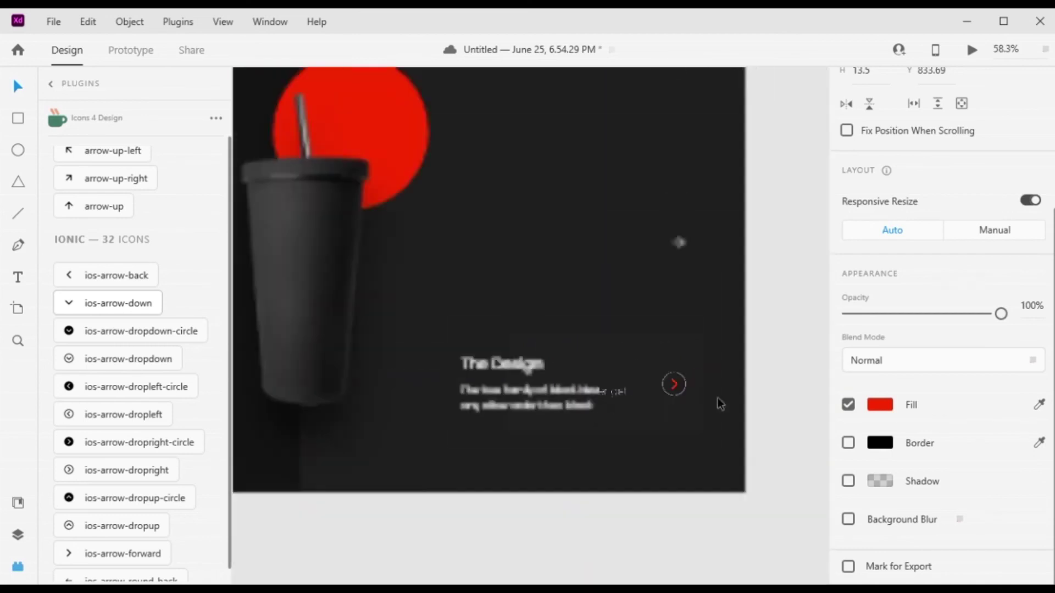
{"action": "scroll", "coordinate": [768, 416], "scroll_direction": "down", "scroll_amount": 3}
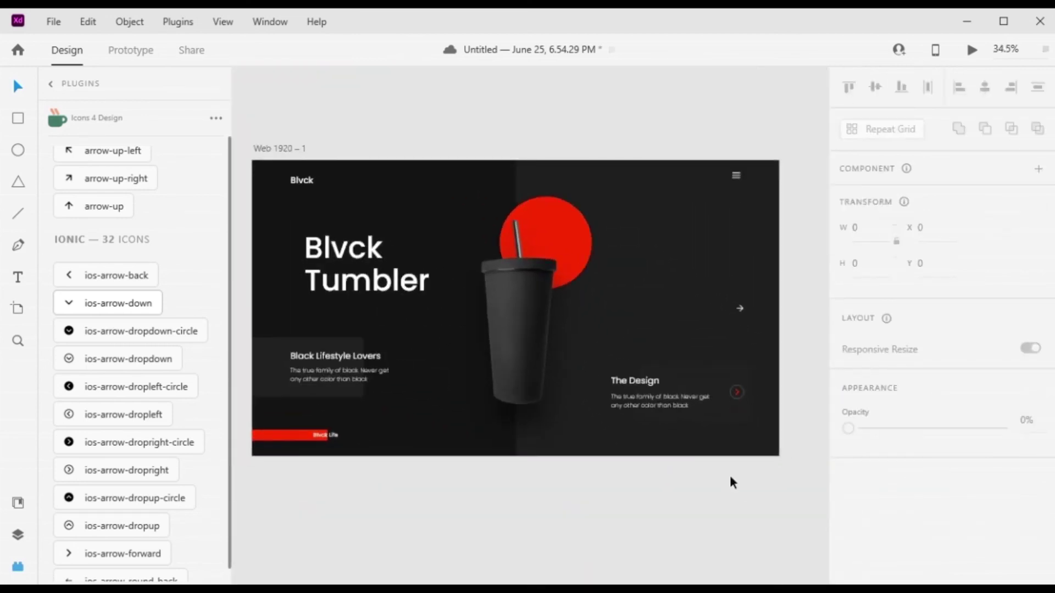
- Duplicate the "Blvck" logo, enlarge the copy to font size 262, and place it on the right half at X 1288, Y 133
{"action": "left_click", "coordinate": [302, 186]}
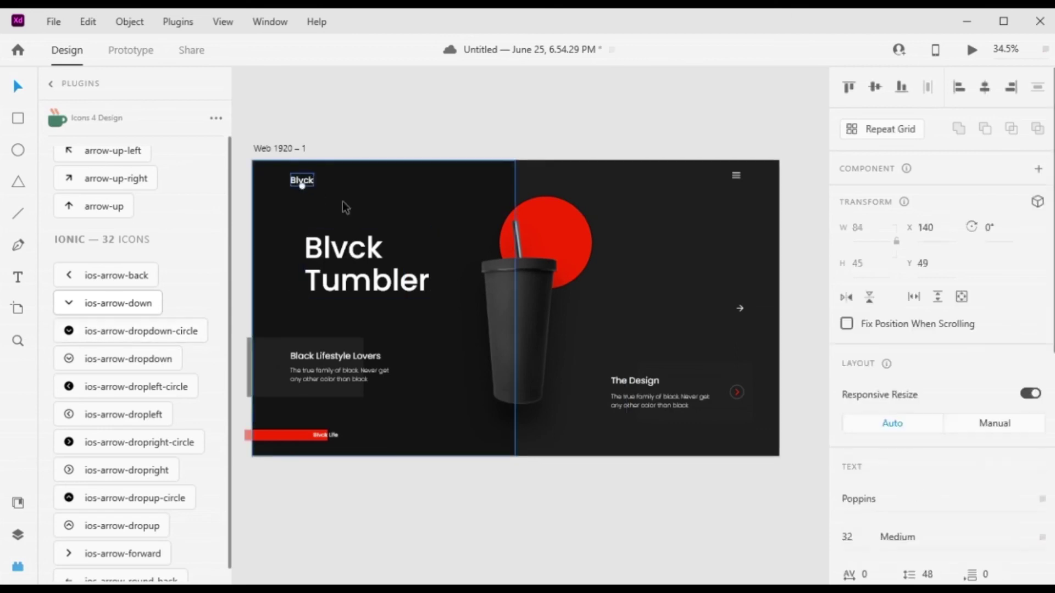
{"action": "key", "text": "ctrl+d"}
{"action": "key", "text": "shift+Right"}
{"action": "key", "text": "shift+Right"}
{"action": "key", "text": "shift+Right"}
{"action": "key", "text": "shift+Right"}
{"action": "key", "text": "shift+Right"}
{"action": "key", "text": "shift+Right"}
{"action": "key", "text": "shift+Right"}
{"action": "key", "text": "shift+Right"}
{"action": "key", "text": "shift+Right"}
{"action": "key", "text": "shift+Right"}
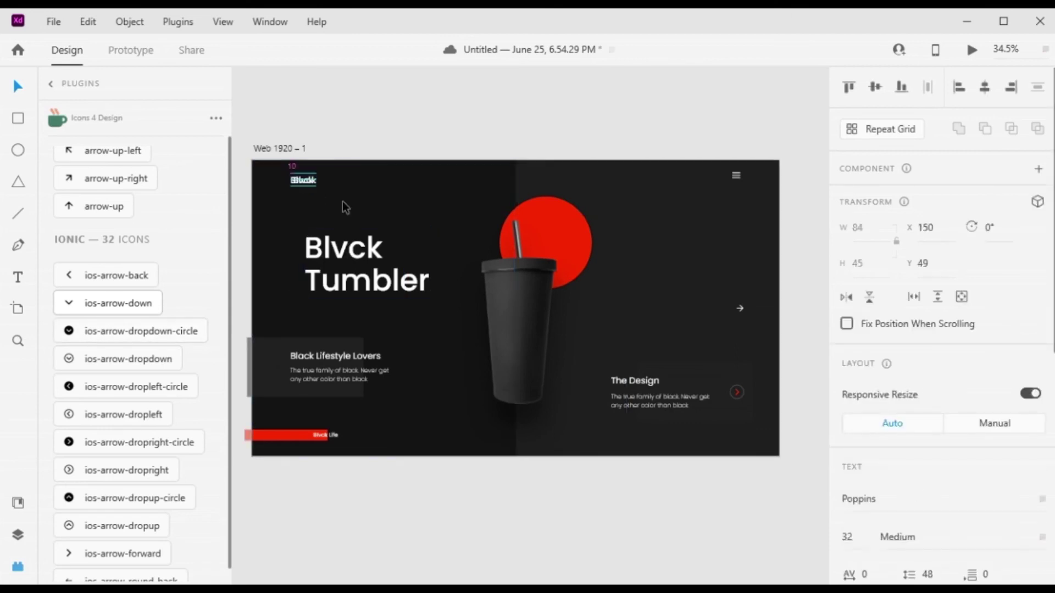
{"action": "left_click_drag", "start_coordinate": [326, 181], "coordinate": [772, 329]}
{"action": "left_click_drag", "start_coordinate": [736, 288], "coordinate": [750, 266]}
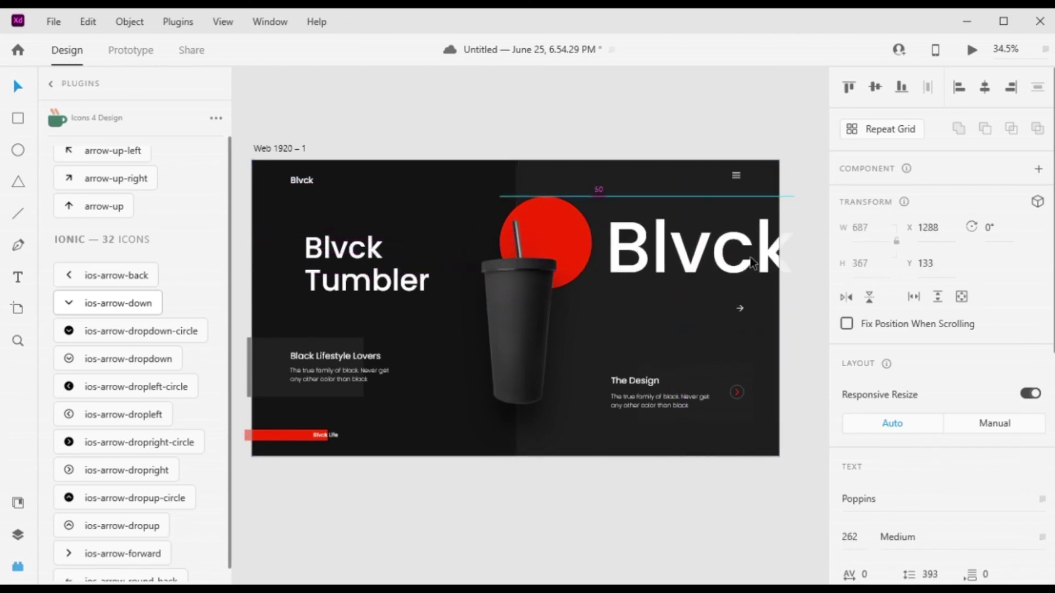
- Recolour the enlarged "Blvck" text to a dark grey that barely stands out from the background
{"action": "scroll", "coordinate": [887, 410], "scroll_direction": "down", "scroll_amount": 8}
{"action": "left_click", "coordinate": [888, 409]}
{"action": "left_click_drag", "start_coordinate": [704, 369], "coordinate": [581, 411]}
{"action": "left_click", "coordinate": [665, 337]}
{"action": "left_click", "coordinate": [663, 477]}
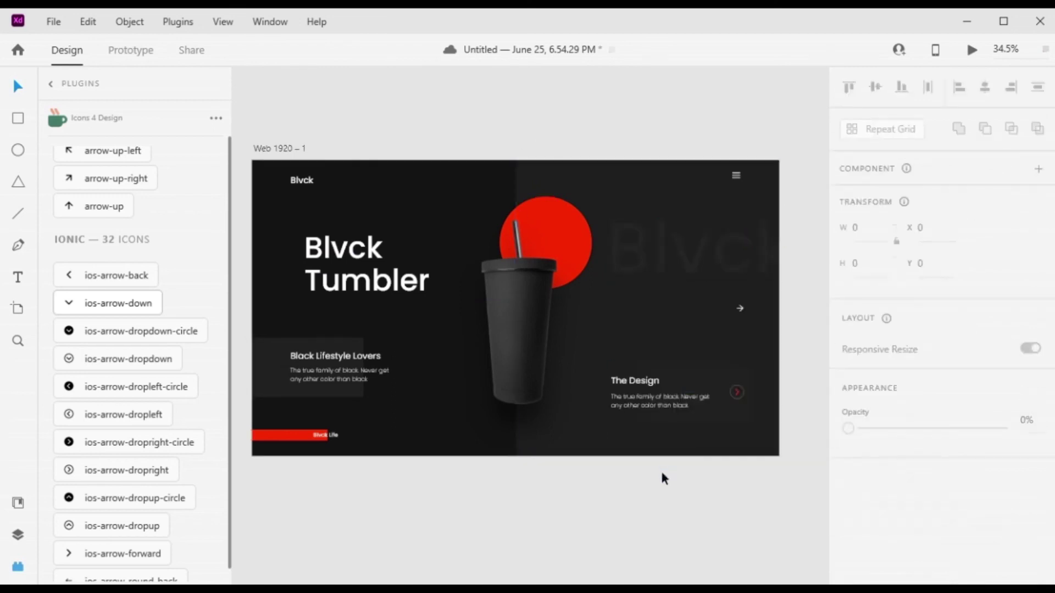
- Try the faint "Blvck" text at lower and higher positions on the right half, and delete it
{"action": "left_click_drag", "start_coordinate": [721, 283], "coordinate": [713, 325]}
{"action": "left_click", "coordinate": [718, 468]}
{"action": "left_click", "coordinate": [672, 314]}
{"action": "double_click", "coordinate": [679, 262]}
{"action": "key", "text": "Escape"}
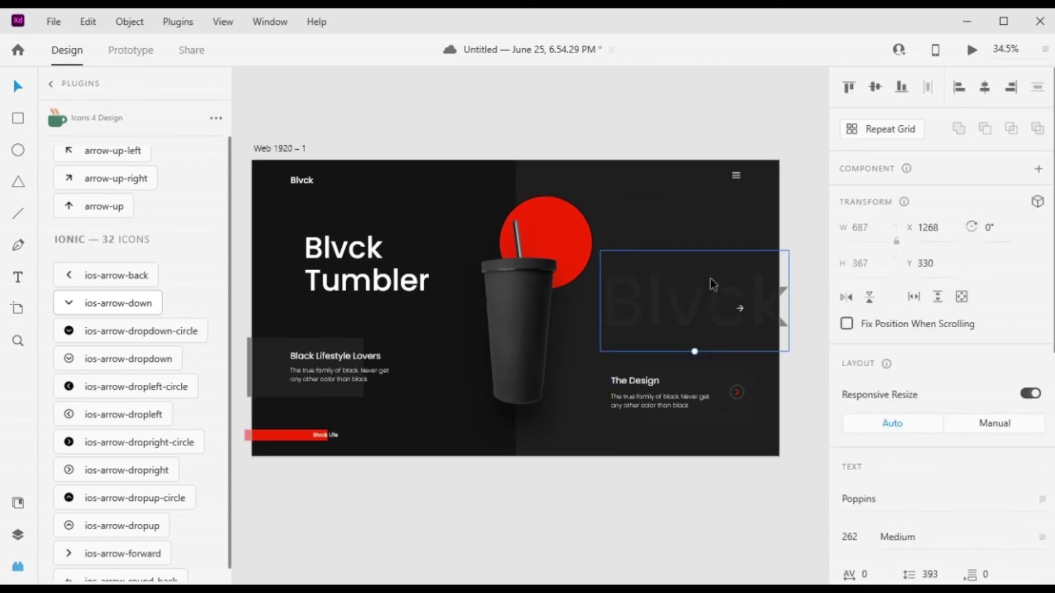
{"action": "left_click_drag", "start_coordinate": [710, 279], "coordinate": [721, 240]}
{"action": "left_click", "coordinate": [793, 459]}
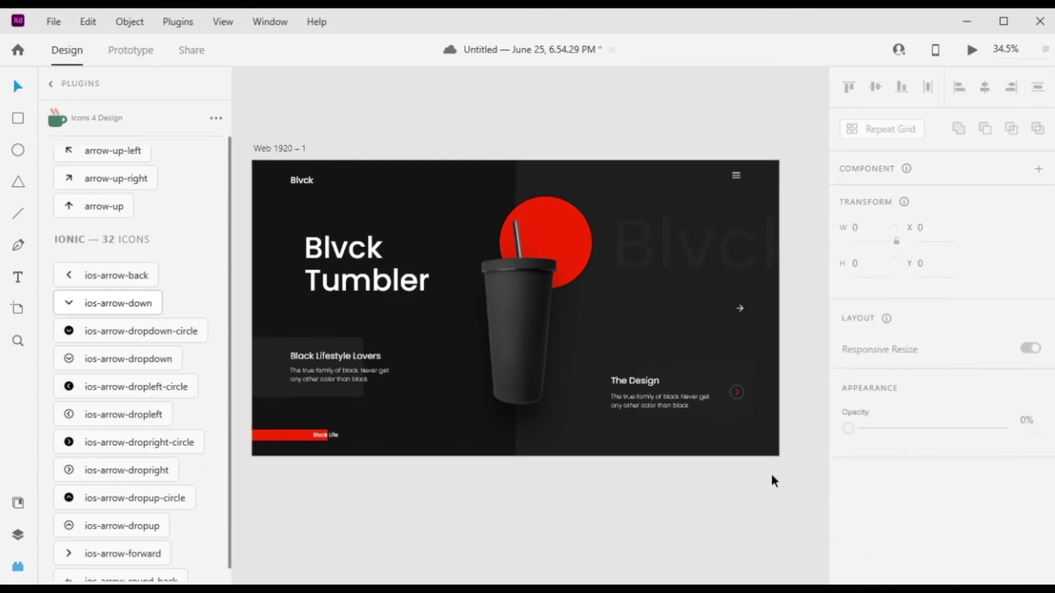
{"action": "left_click", "coordinate": [705, 249]}
{"action": "key", "text": "Delete"}
- Duplicate the "Blvck Tumbler" heading onto the right half beside the cup and enlarge the copy to font size 140
{"action": "left_click", "coordinate": [357, 271]}
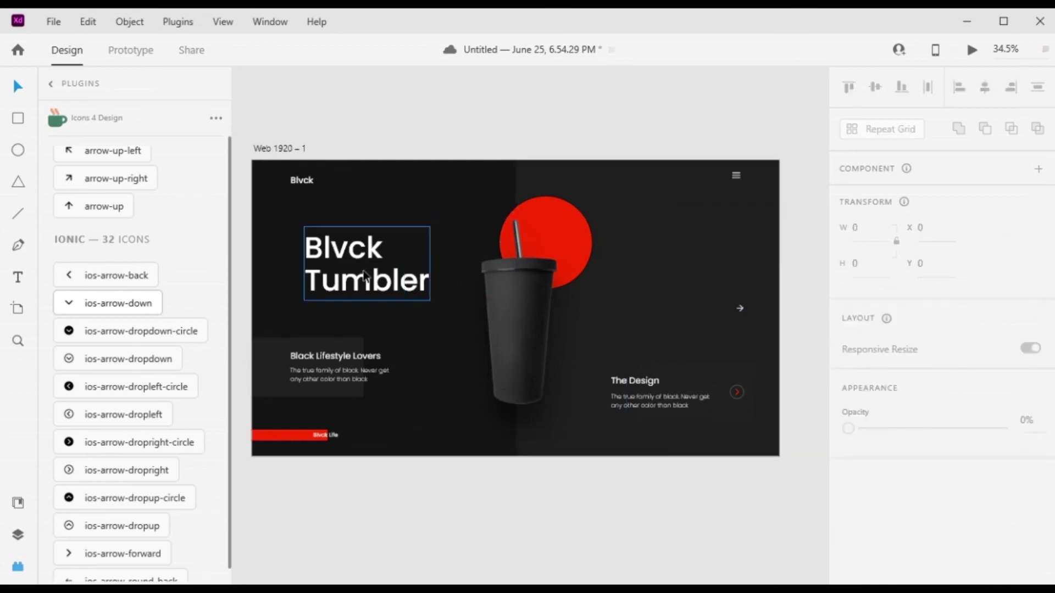
{"action": "left_click_drag", "start_coordinate": [358, 271], "coordinate": [703, 322]}
{"action": "scroll", "coordinate": [921, 314], "scroll_direction": "down", "scroll_amount": 2}
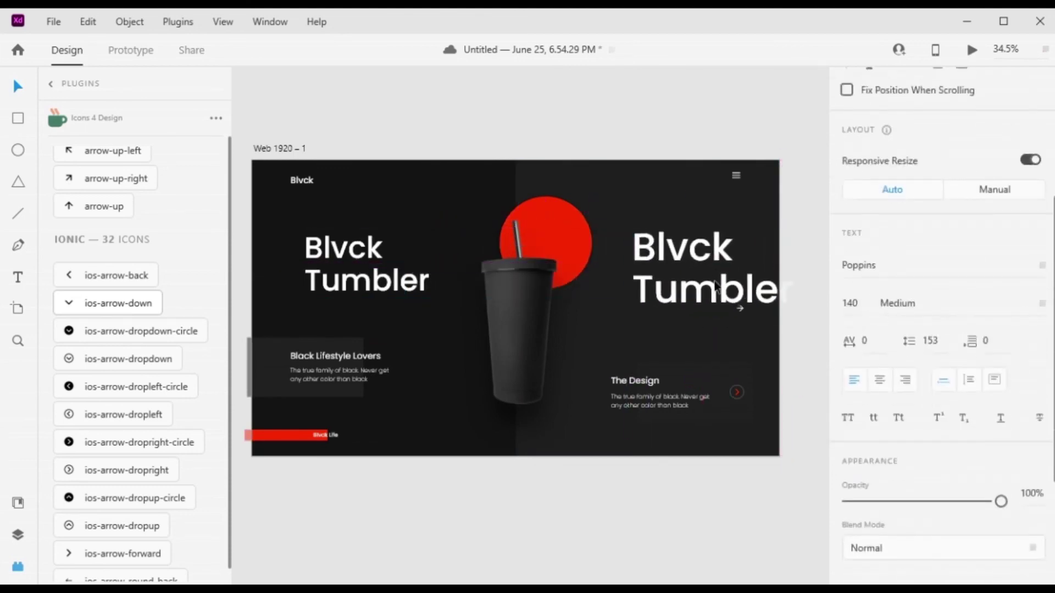
{"action": "left_click_drag", "start_coordinate": [715, 282], "coordinate": [717, 315]}
- Recolour the duplicated "Blvck Tumbler" heading to a dark grey close to the background
{"action": "scroll", "coordinate": [909, 360], "scroll_direction": "down", "scroll_amount": 4}
{"action": "left_click", "coordinate": [880, 405]}
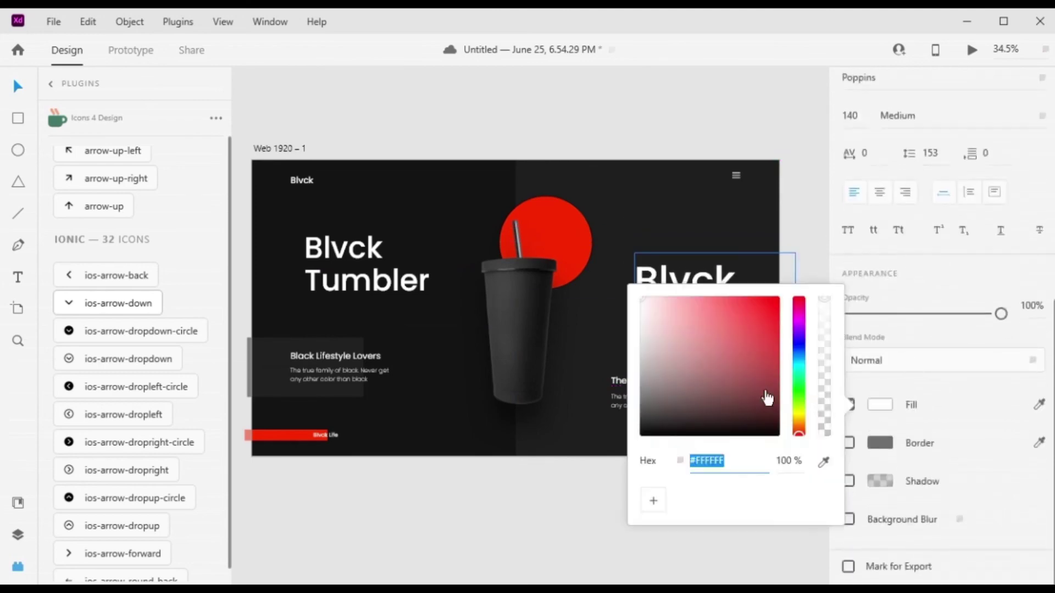
{"action": "left_click", "coordinate": [641, 424]}
{"action": "left_click", "coordinate": [498, 518]}
{"action": "scroll", "coordinate": [525, 473], "scroll_direction": "down", "scroll_amount": 2}
{"action": "scroll", "coordinate": [525, 473], "scroll_direction": "right", "scroll_amount": 3}
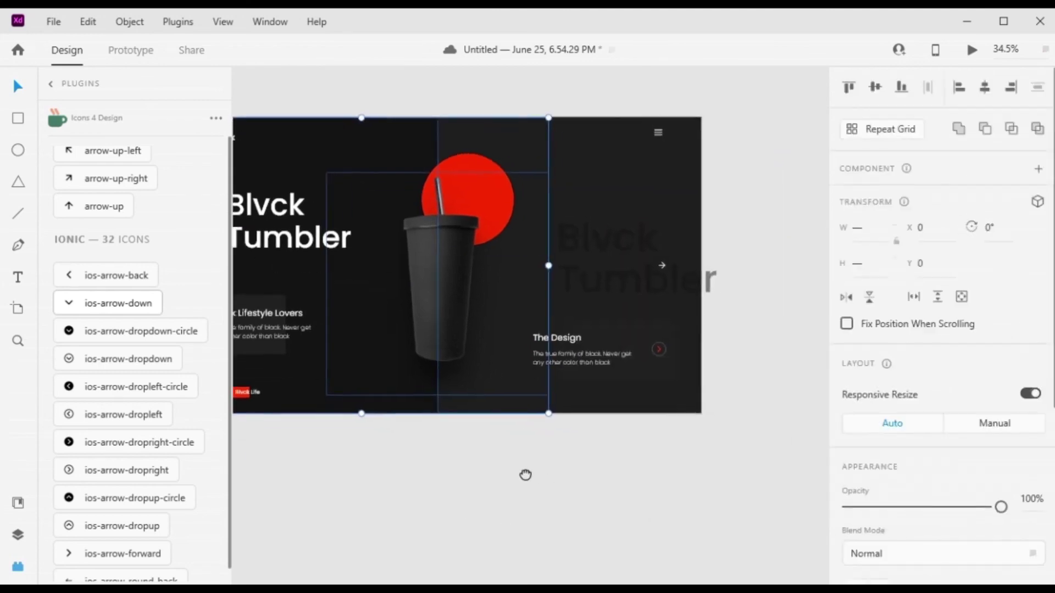
- Set the font weight of the faint enlarged "Blvck Tumbler" heading beside the cup to Bold
{"action": "left_click", "coordinate": [690, 291]}
{"action": "scroll", "coordinate": [872, 395], "scroll_direction": "down", "scroll_amount": 4}
{"action": "scroll", "coordinate": [872, 396], "scroll_direction": "up", "scroll_amount": 4}
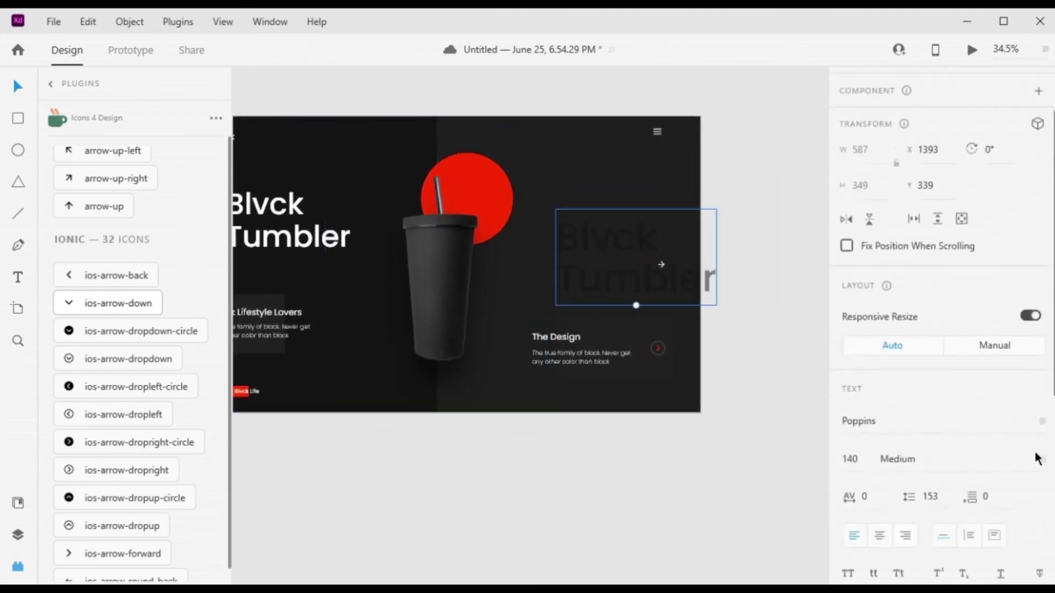
{"action": "left_click", "coordinate": [1040, 458]}
{"action": "left_click", "coordinate": [978, 427]}
- Adjust the fill of the faint "Blvck Tumbler" heading to a dark grey around #202020 that nearly blends into the background
{"action": "scroll", "coordinate": [843, 414], "scroll_direction": "down", "scroll_amount": 4}
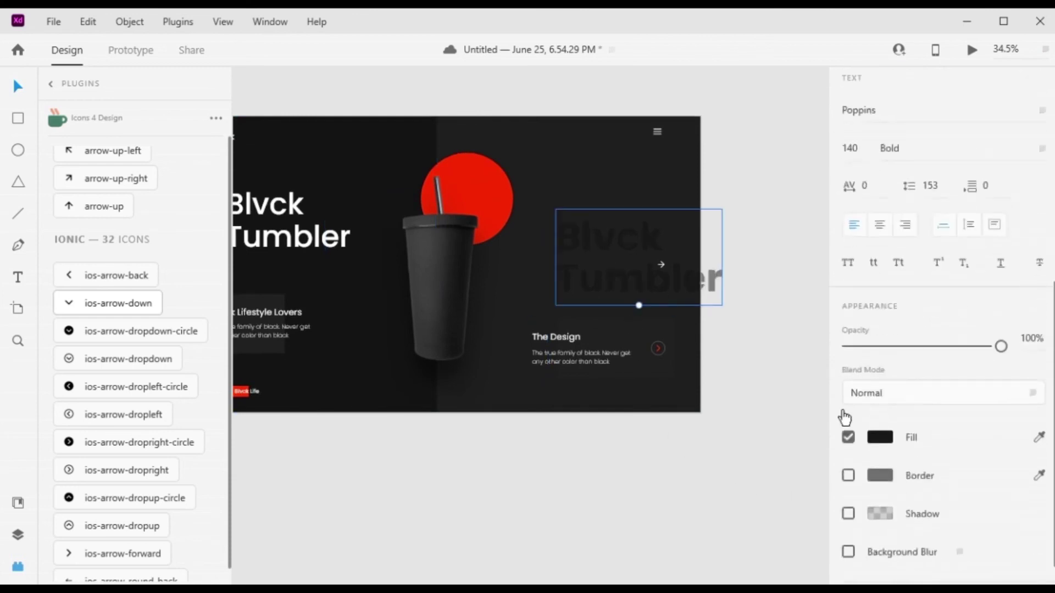
{"action": "left_click", "coordinate": [879, 437]}
{"action": "left_click_drag", "start_coordinate": [606, 447], "coordinate": [602, 452]}
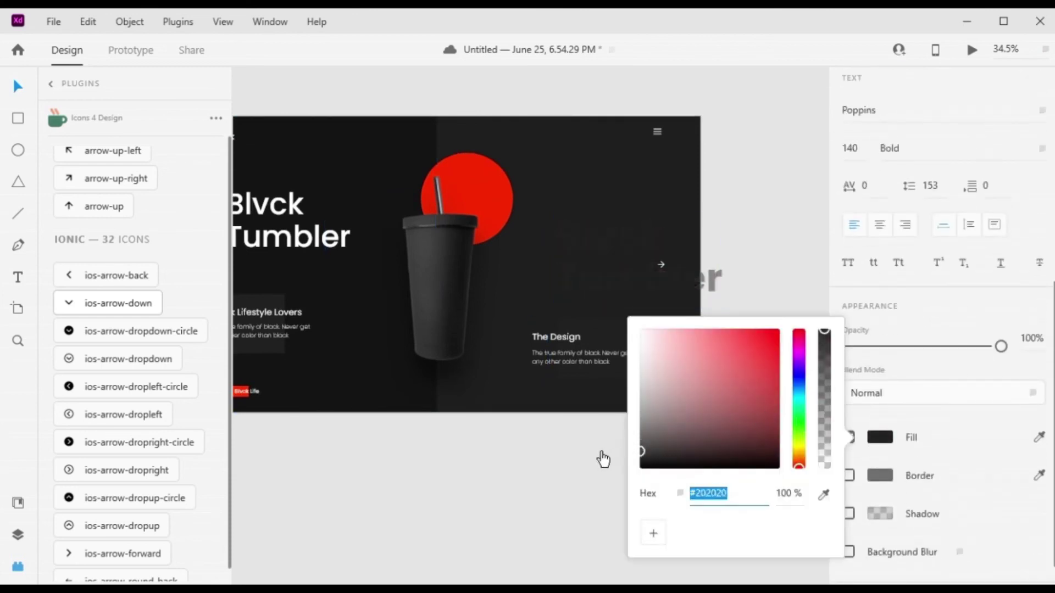
{"action": "left_click", "coordinate": [480, 499]}
- Move the faint "Blvck Tumbler" heading up near the top of the artboard's right half, clear of the white arrow
{"action": "scroll", "coordinate": [500, 490], "scroll_direction": "down", "scroll_amount": 5}
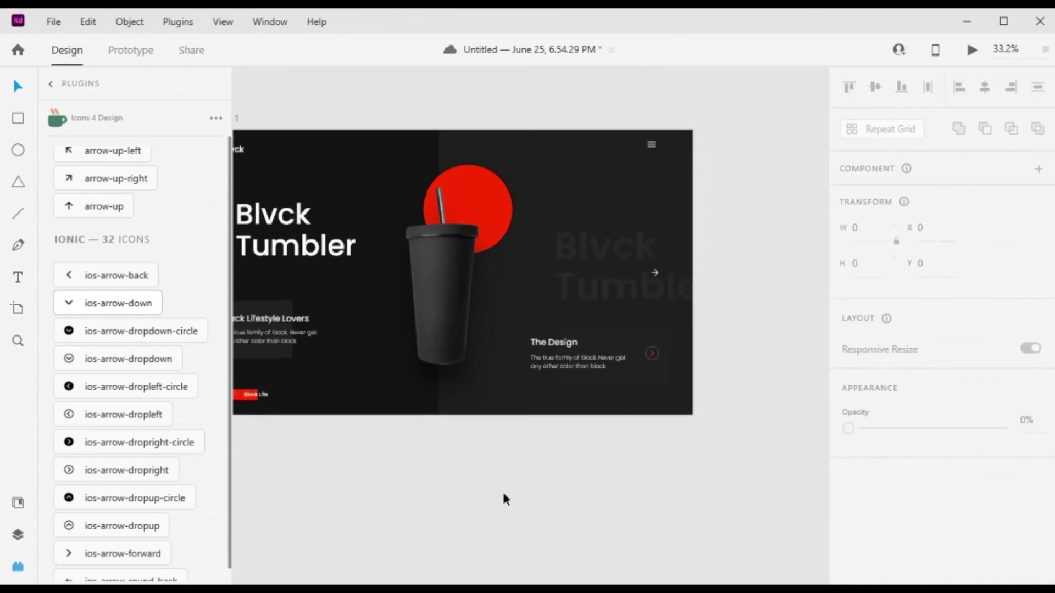
{"action": "scroll", "coordinate": [550, 512], "scroll_direction": "up", "scroll_amount": 2}
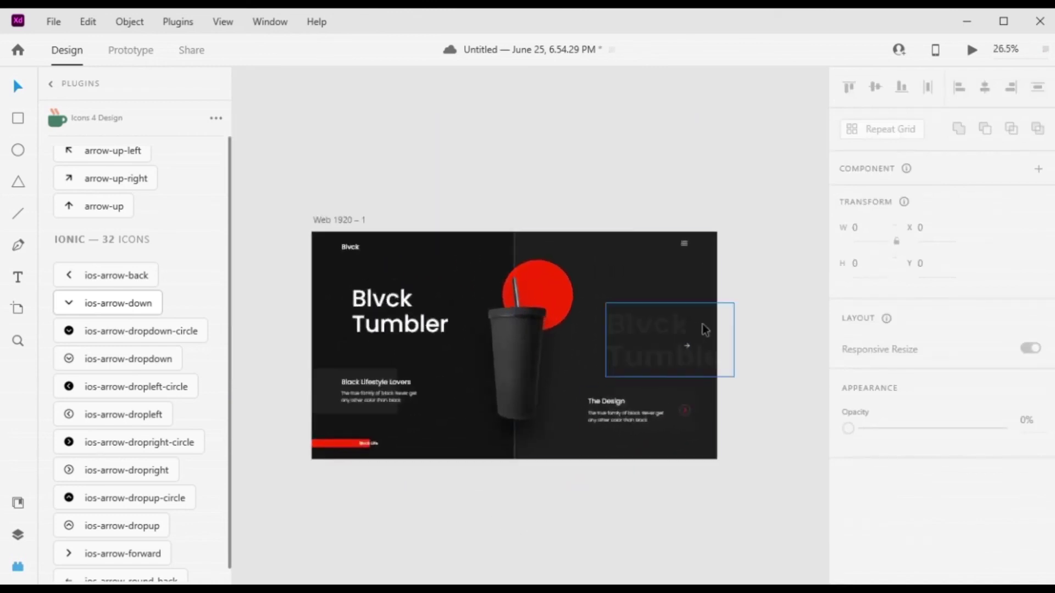
{"action": "left_click_drag", "start_coordinate": [702, 324], "coordinate": [663, 284]}
{"action": "left_click", "coordinate": [751, 403]}
{"action": "scroll", "coordinate": [751, 403], "scroll_direction": "down", "scroll_amount": 2}
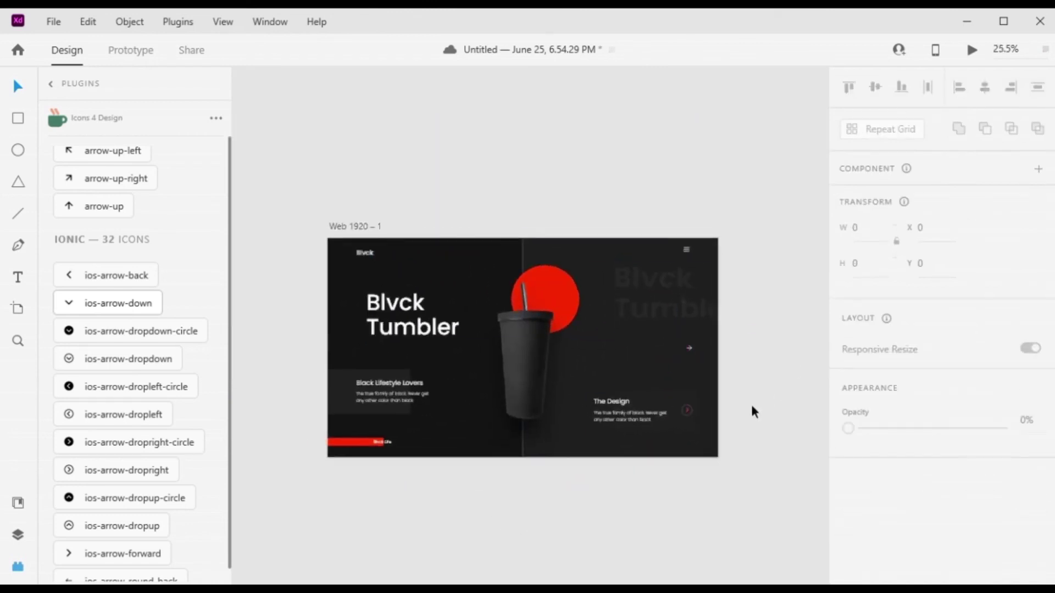
{"action": "scroll", "coordinate": [751, 403], "scroll_direction": "up", "scroll_amount": 2}
{"action": "left_click_drag", "start_coordinate": [695, 455], "coordinate": [718, 461]}
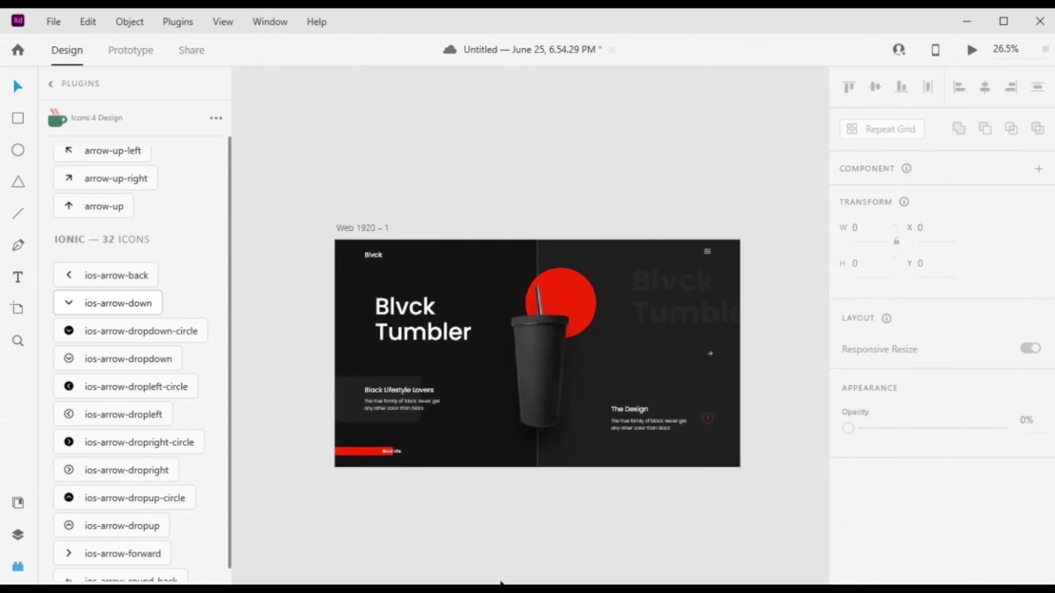
- Export the artboard as a PNG for Design, designed at 1x, to the Desktop folder
{"action": "left_click", "coordinate": [57, 20]}
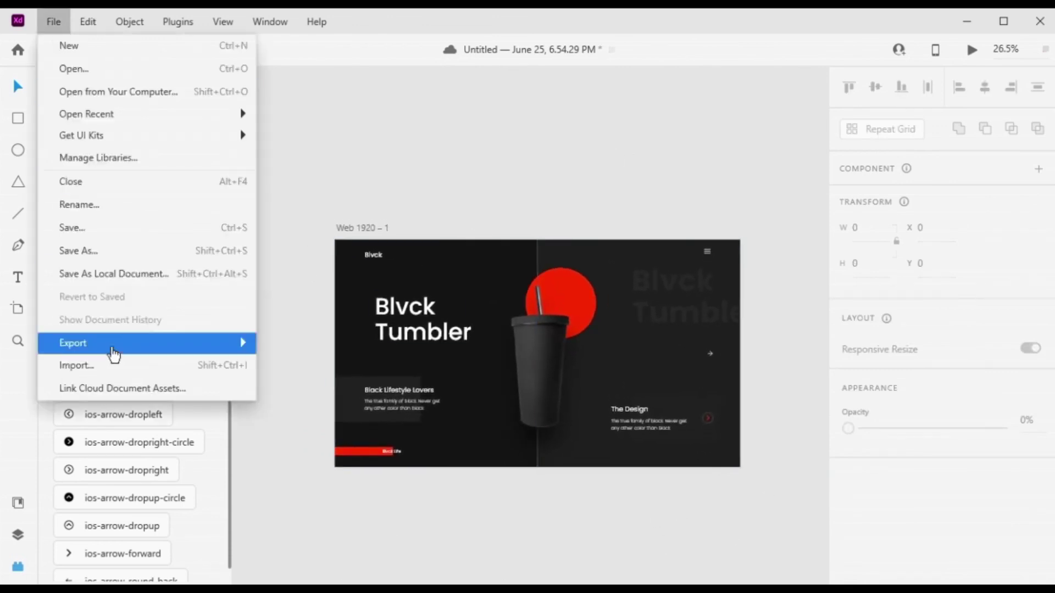
{"action": "mouse_move", "coordinate": [116, 354]}
{"action": "left_click", "coordinate": [330, 415]}
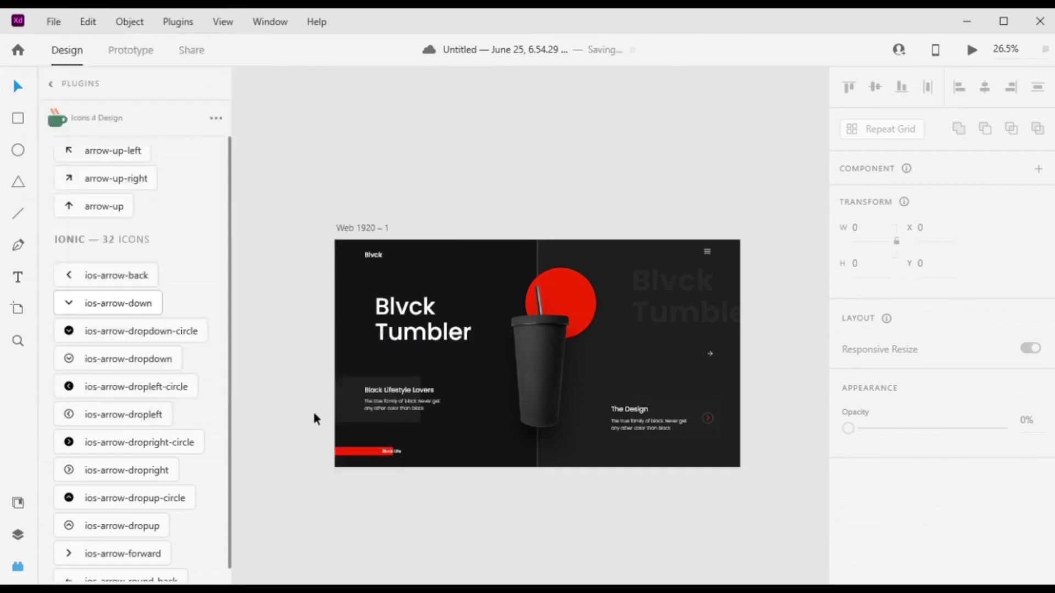
{"action": "left_click", "coordinate": [581, 441]}
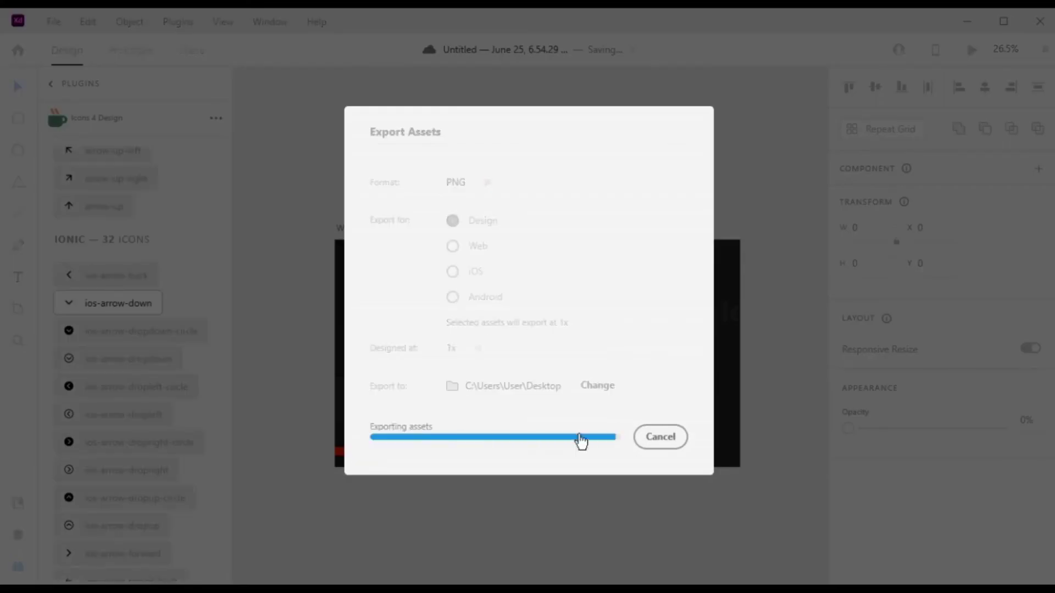